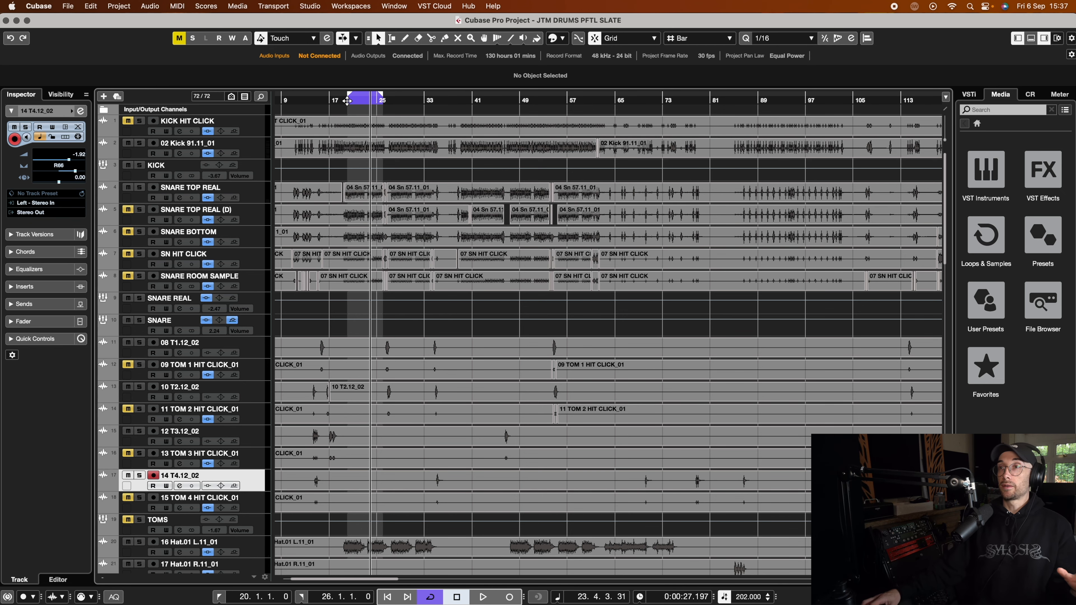
Step: Play the drums from bar 11 and select the SNARE TOP REAL track
drag(319, 101, 318, 111)
click(318, 100)
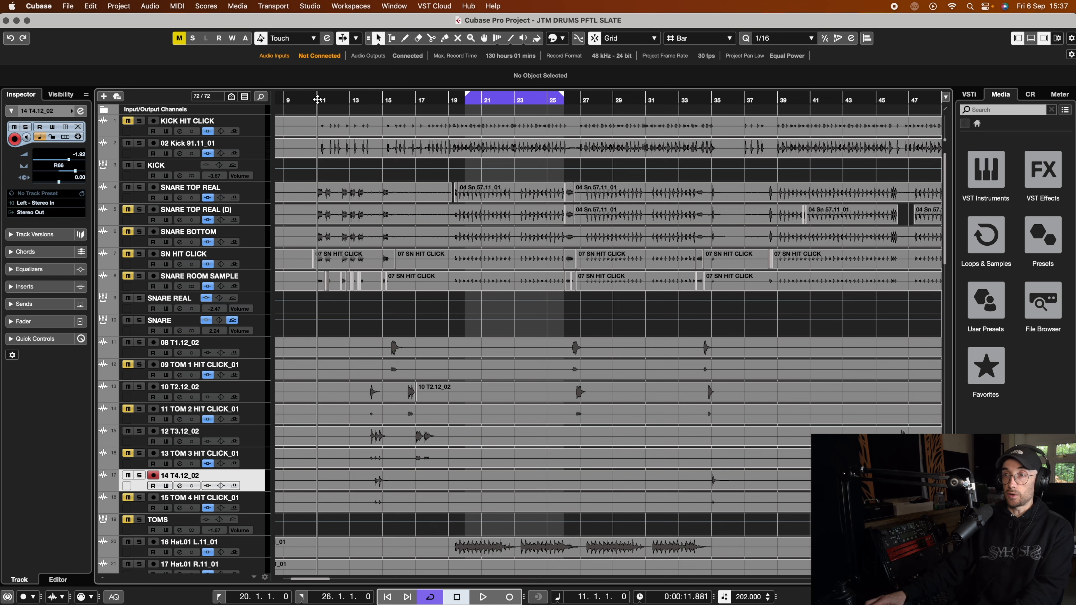
key(space)
click(183, 187)
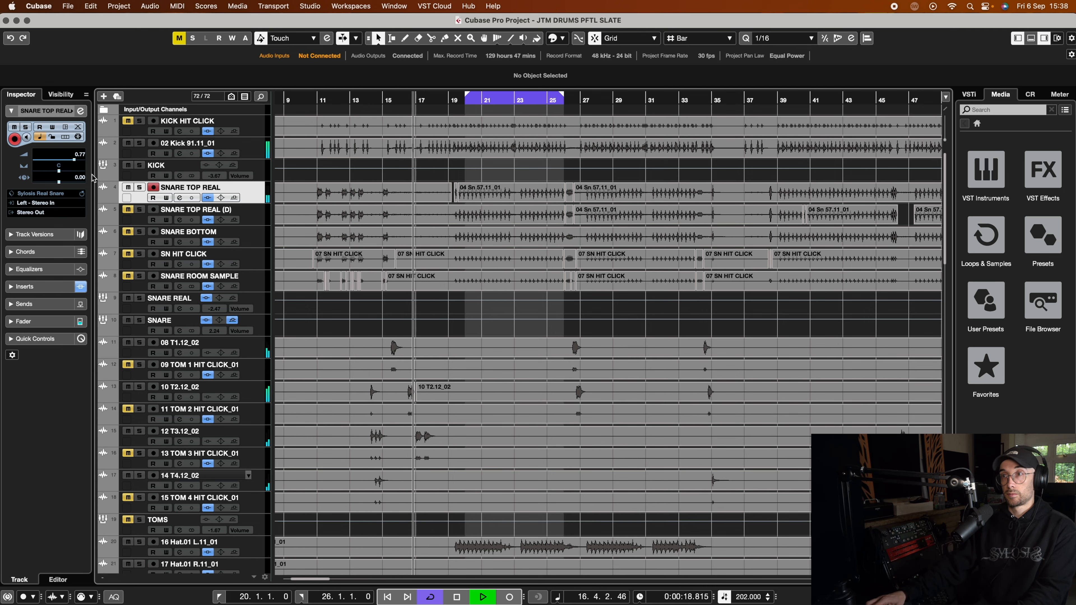
key(space)
Step: Open Trigger 2 on the 02 Kick 91.11_01 track and set its base directory to Tam 22 Reso Head Off within Kick TCI Files
click(179, 153)
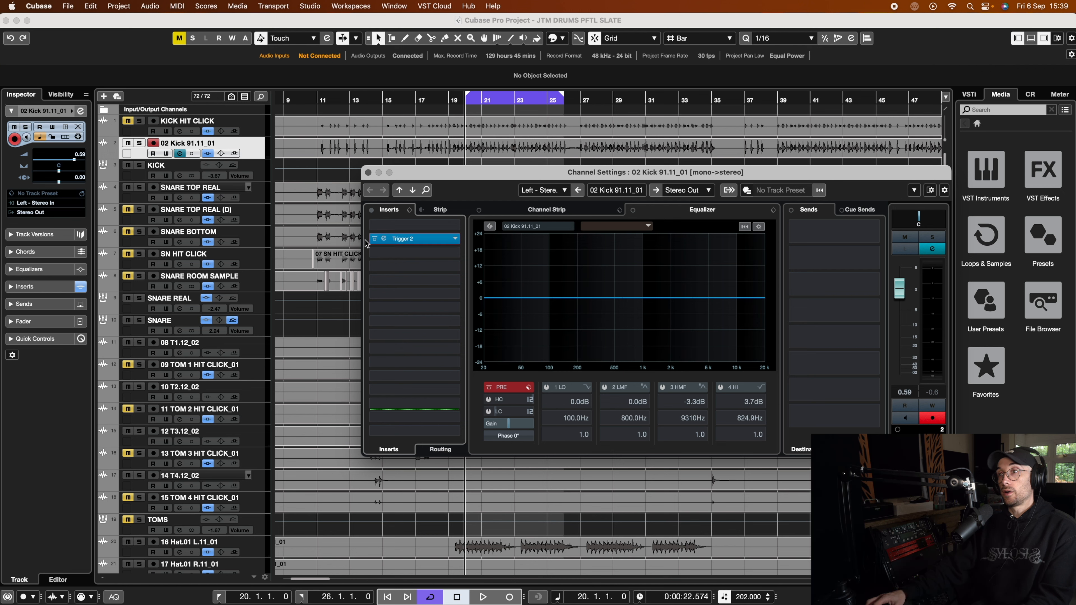
click(384, 239)
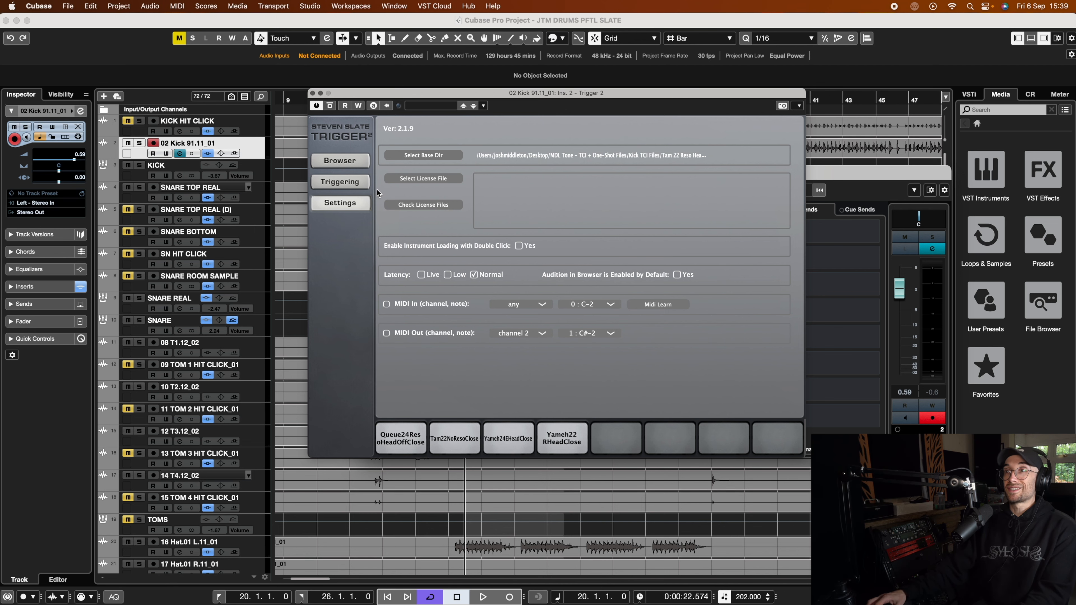
click(427, 155)
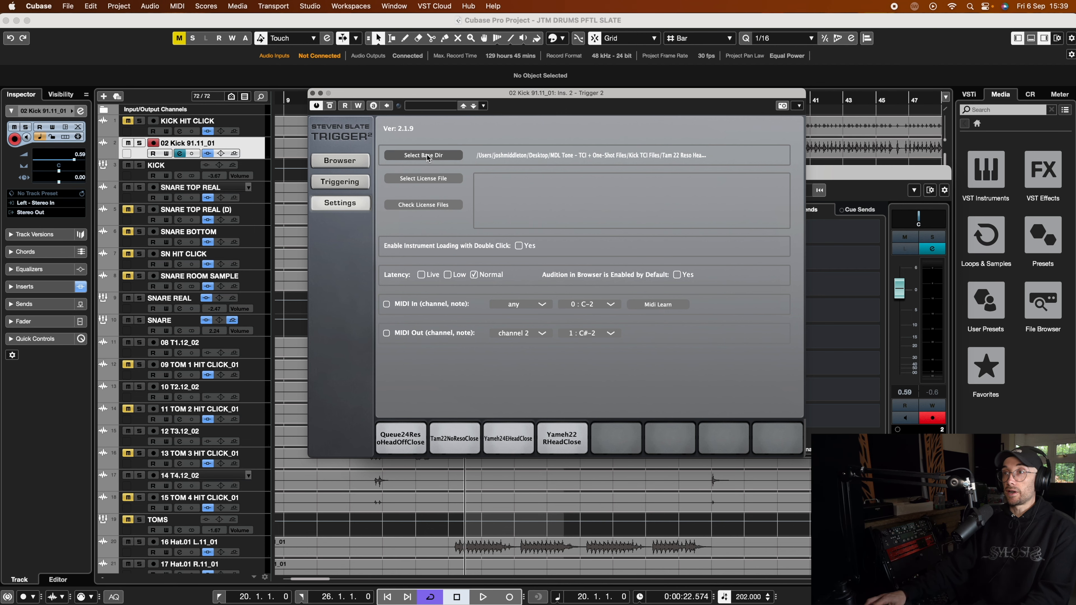
click(552, 108)
click(552, 110)
click(552, 111)
click(553, 129)
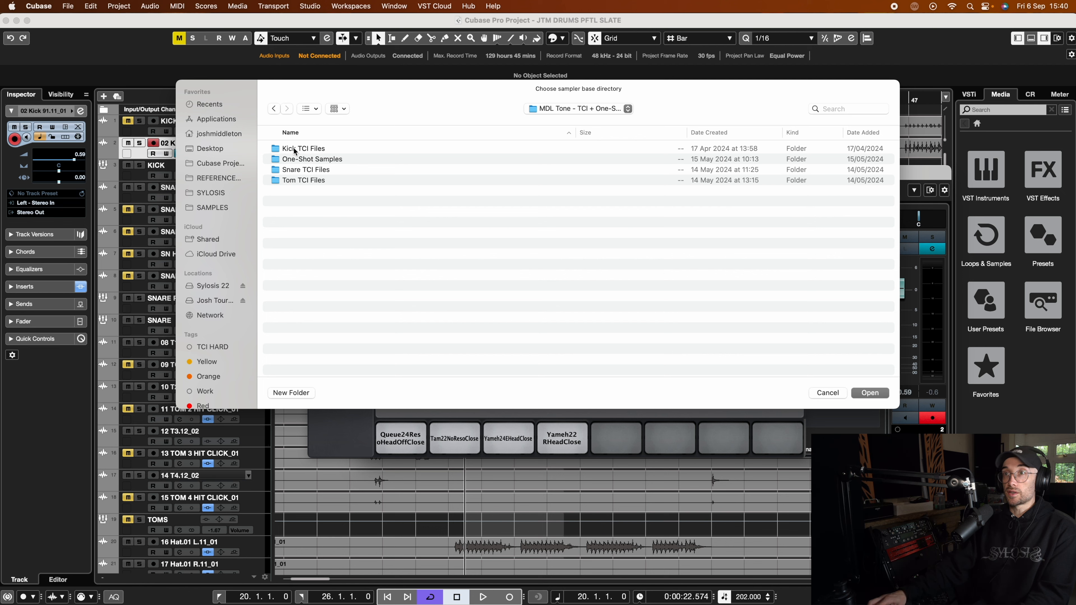
double_click(320, 149)
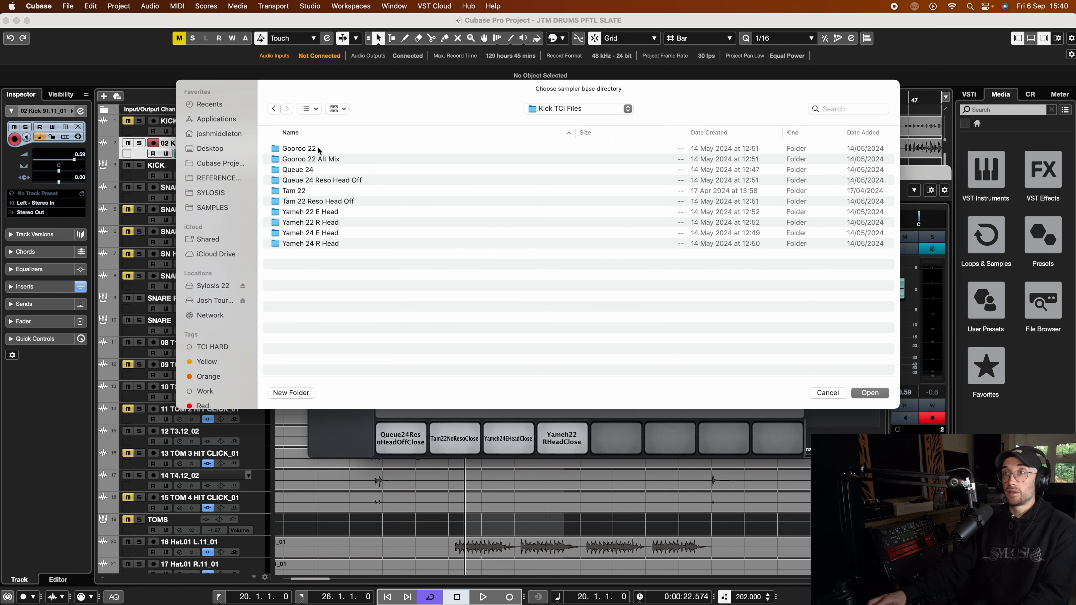
double_click(305, 201)
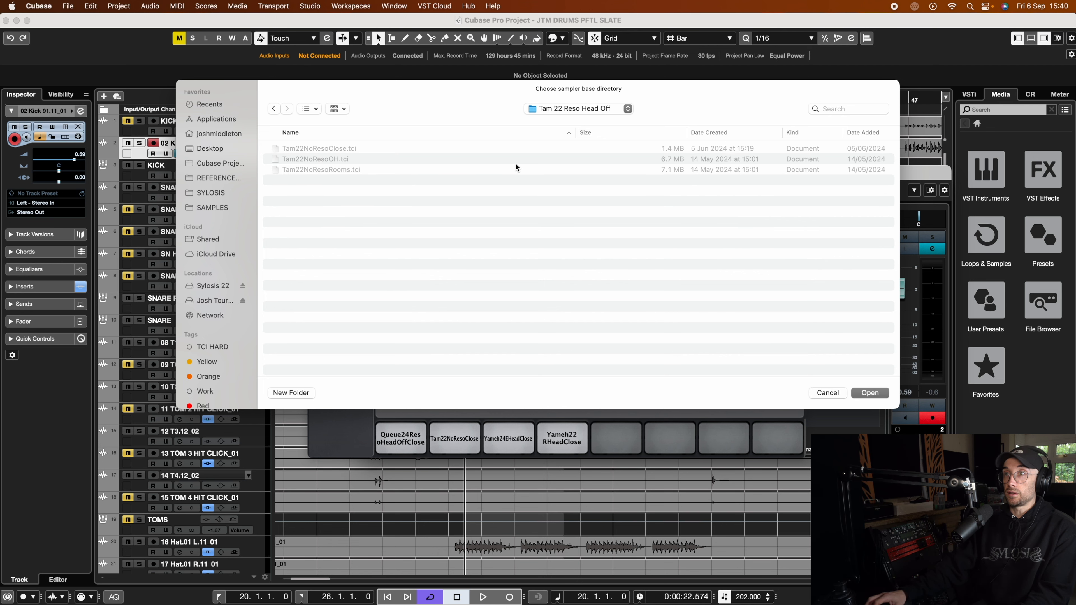
click(864, 393)
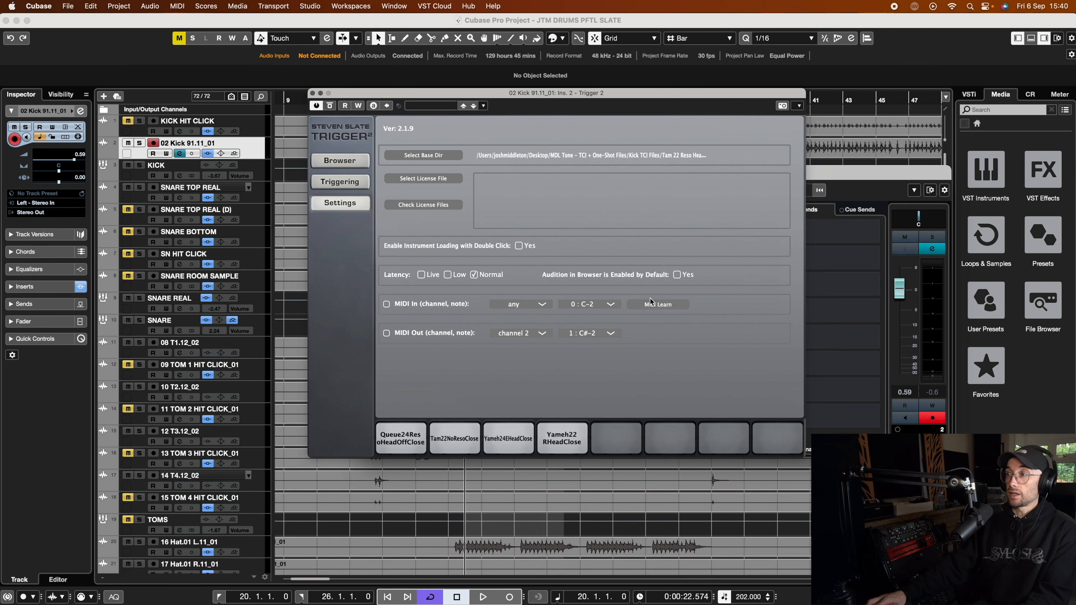
Step: Load Tam22NoResoClose.tci into the fifth sample slot and show the triggering mixer
click(338, 161)
drag(440, 125, 621, 451)
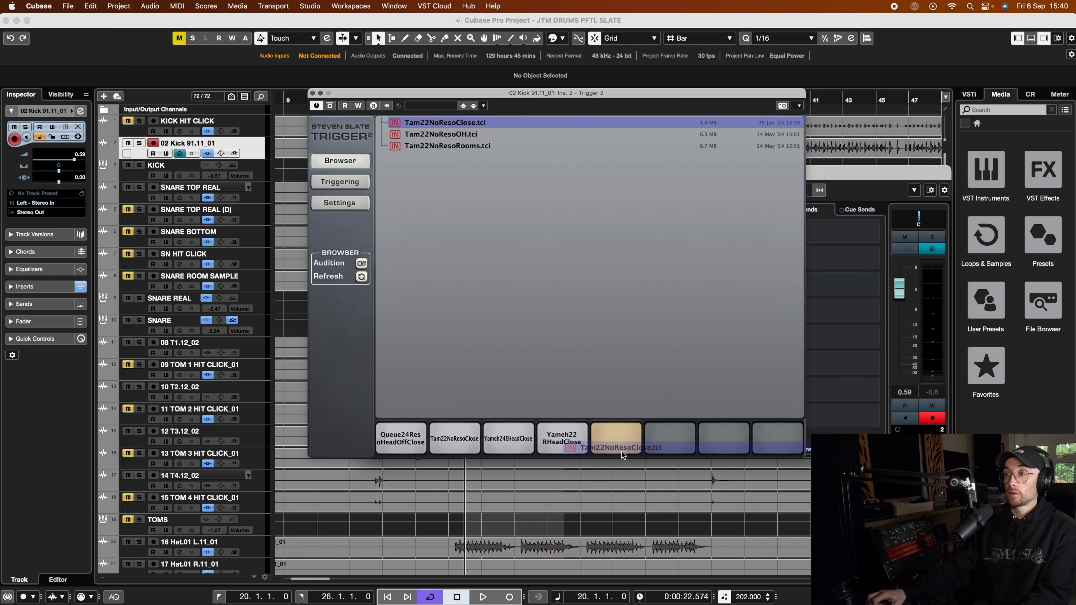
click(350, 186)
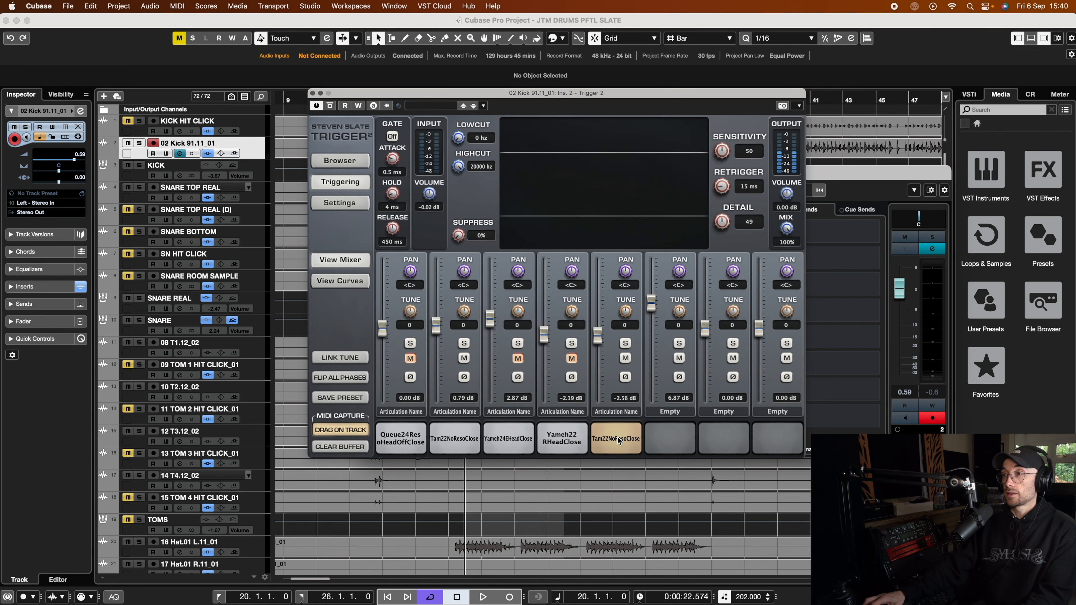
Step: Load Tam22NoResoOH.tci into the sixth sample slot and Tam22NoResoRooms.tci into the seventh
click(339, 165)
drag(442, 133, 679, 441)
drag(452, 147, 723, 443)
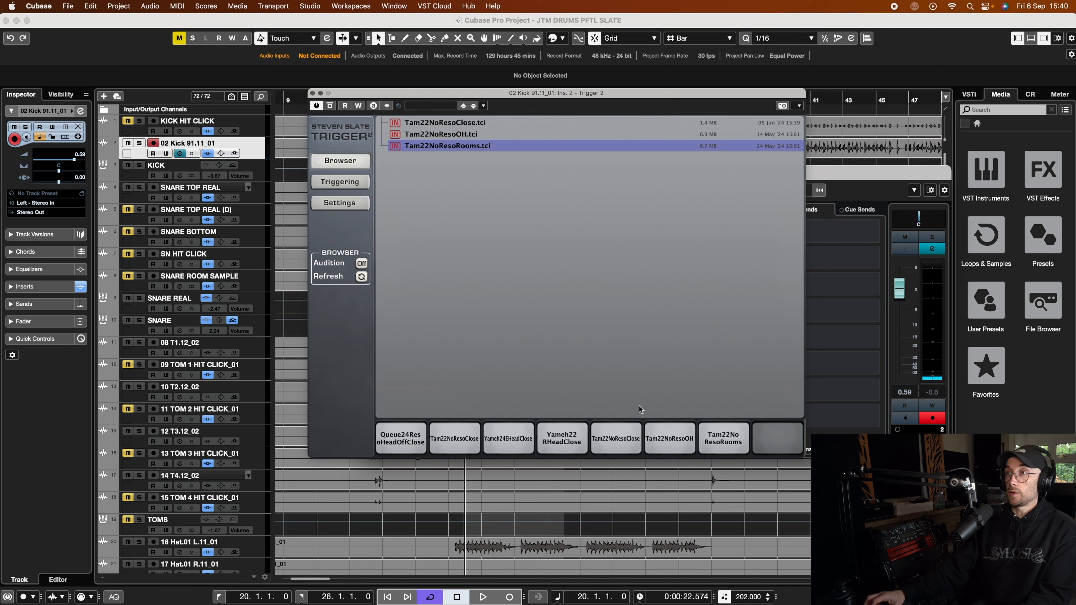
click(347, 186)
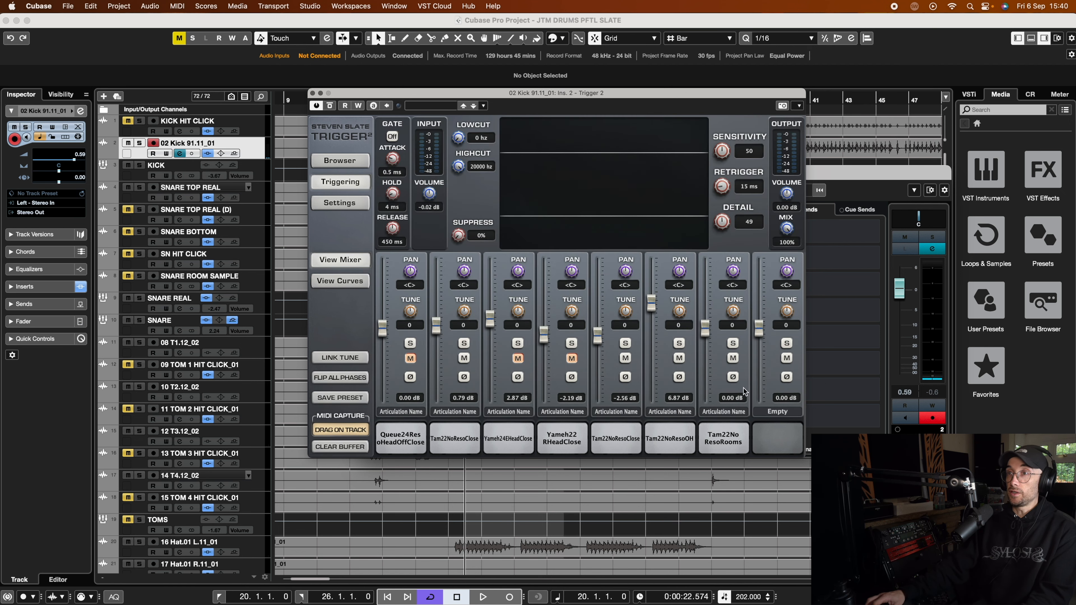
Step: Clear the Tam22NoResoRooms and Tam22NoResoOH sample slots
right_click(715, 439)
click(540, 309)
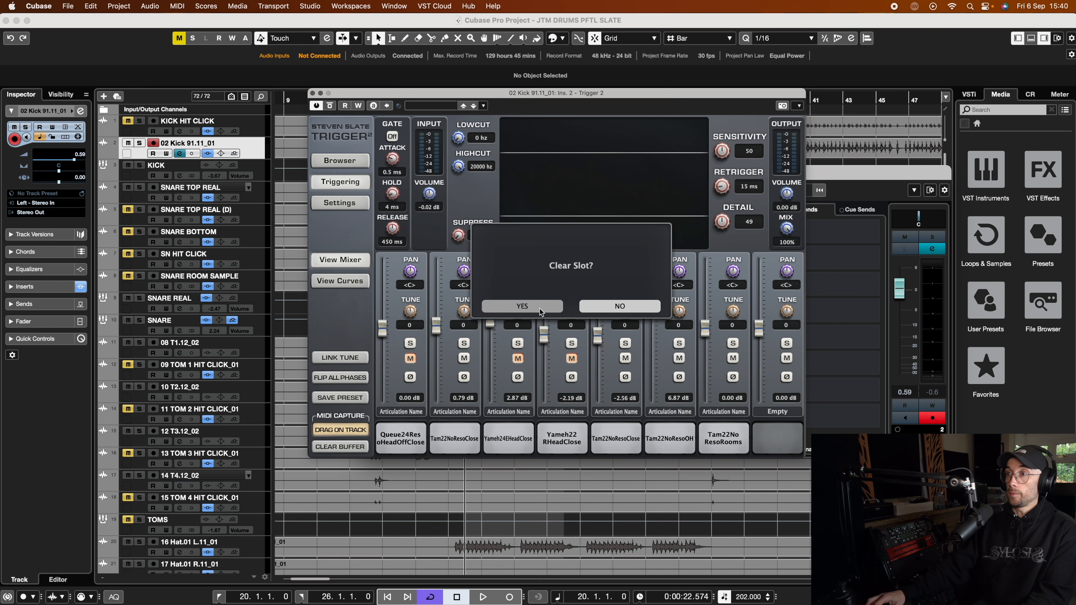
right_click(662, 441)
click(546, 306)
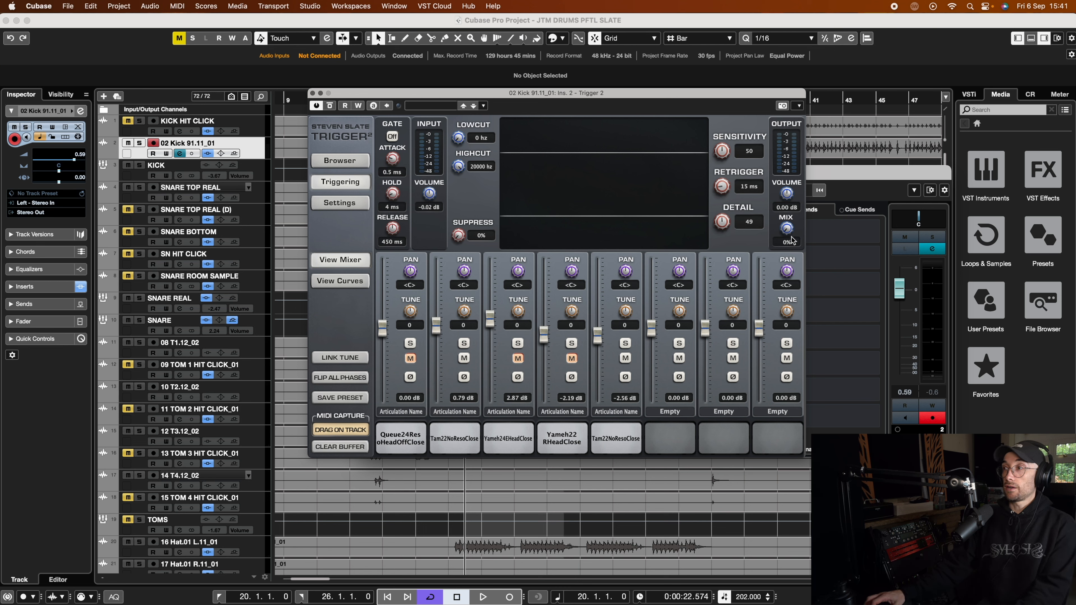
Step: Lower the kick channel's fader to -0.84 during playback and clear Tam22NoResoClose from the fifth sample slot
drag(893, 290, 898, 297)
key(space)
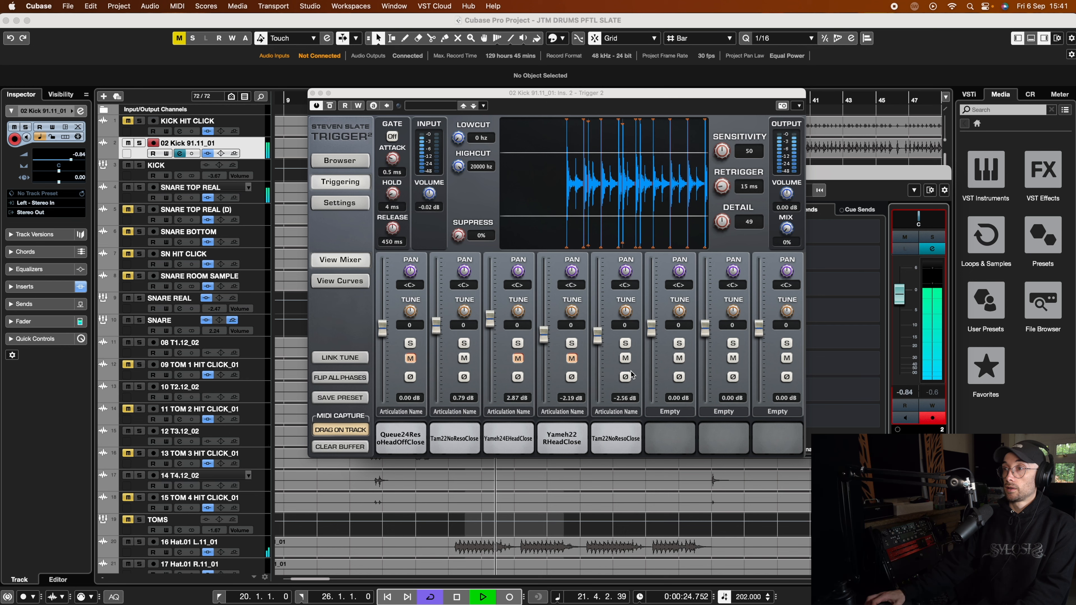
click(626, 359)
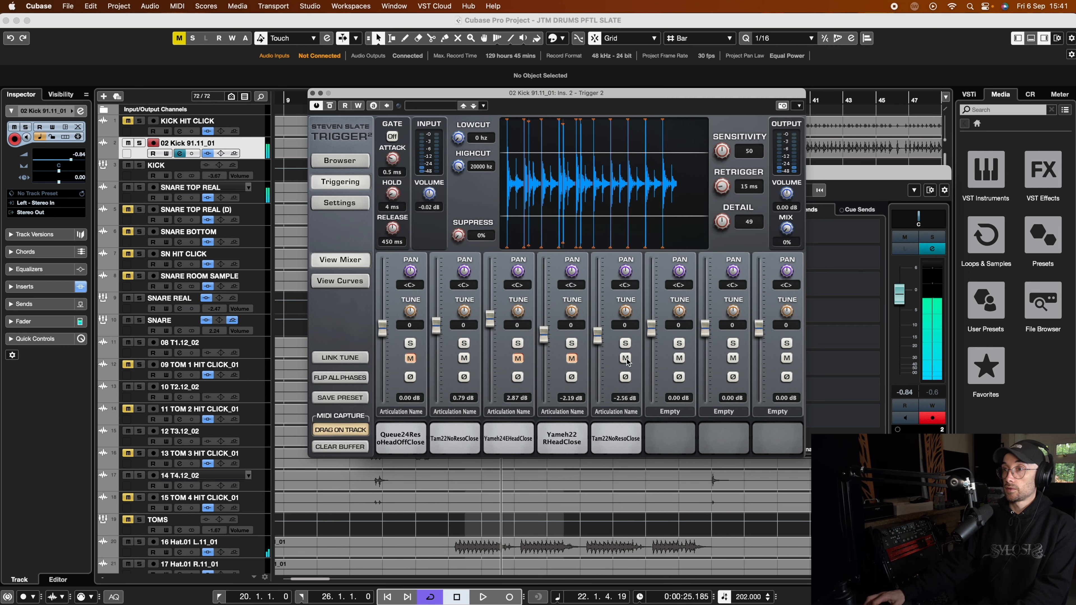
right_click(616, 438)
click(536, 308)
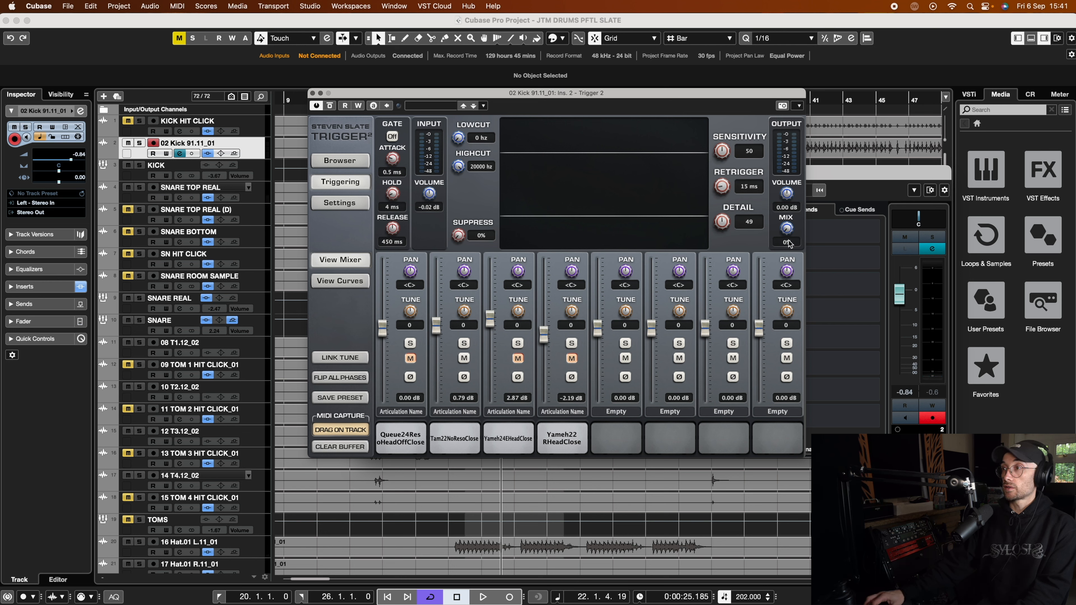
Step: Compare the kick samples with the dry kick by playing the loop at 100% and 0% mix
key(space)
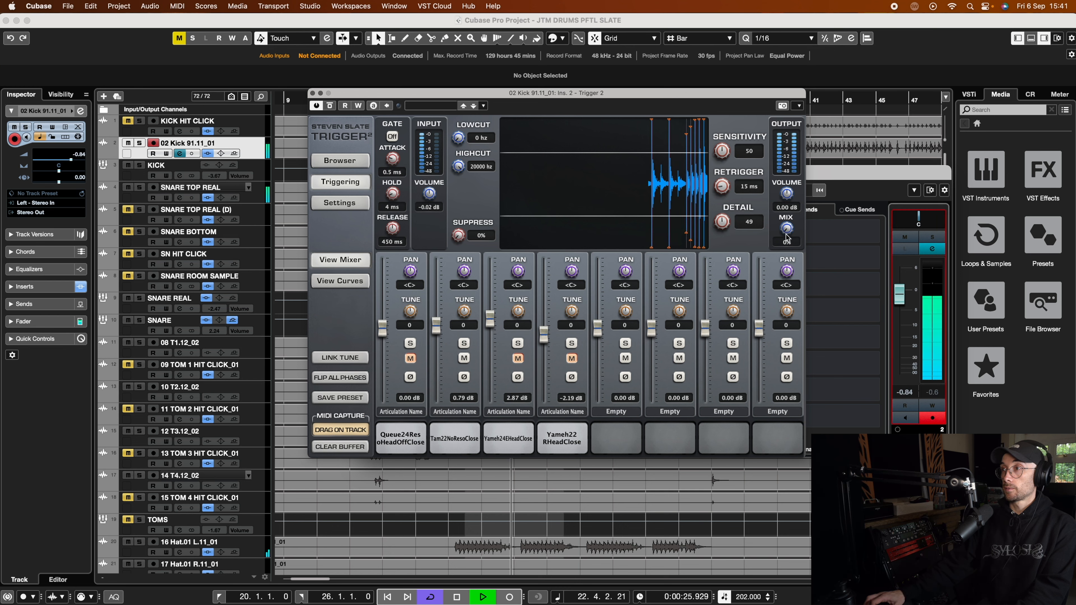
key(space)
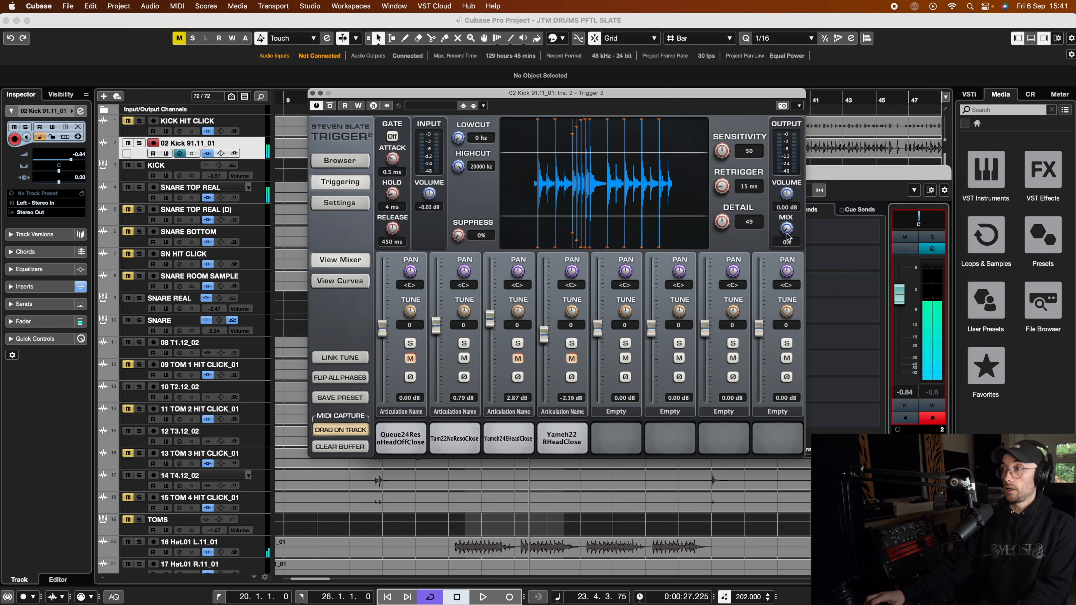
key(space)
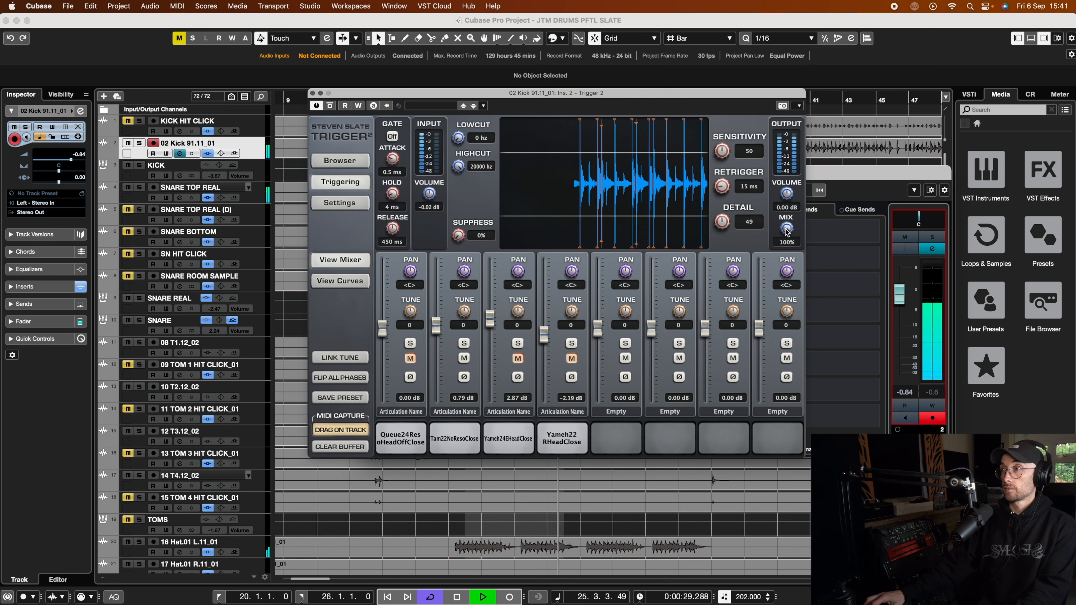
drag(786, 231, 787, 367)
key(space)
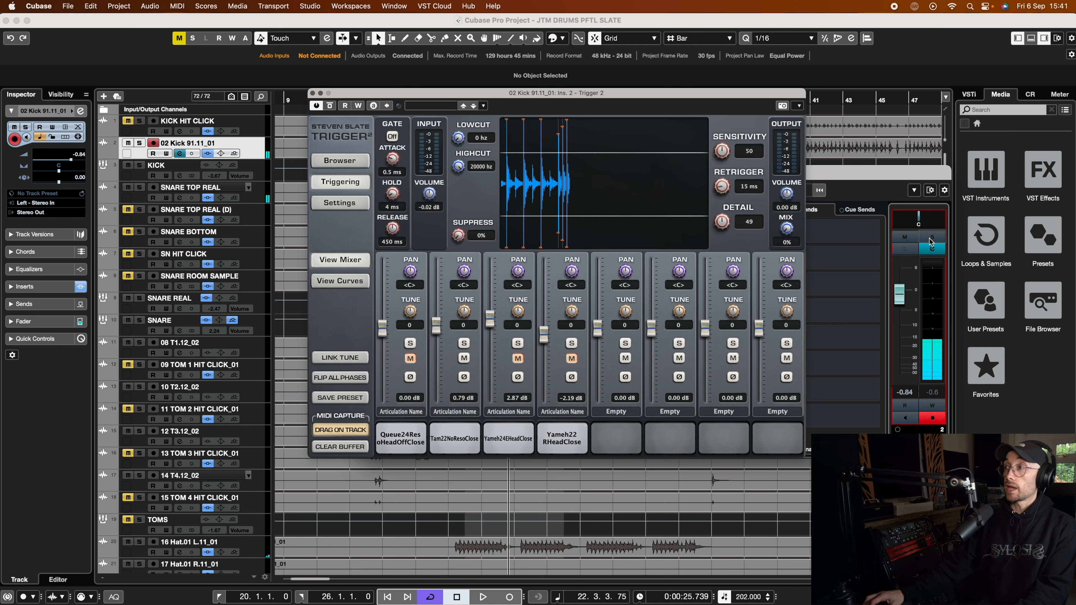
Step: Solo the kick track and blend Trigger's mix to 64% while playing the loop
click(139, 144)
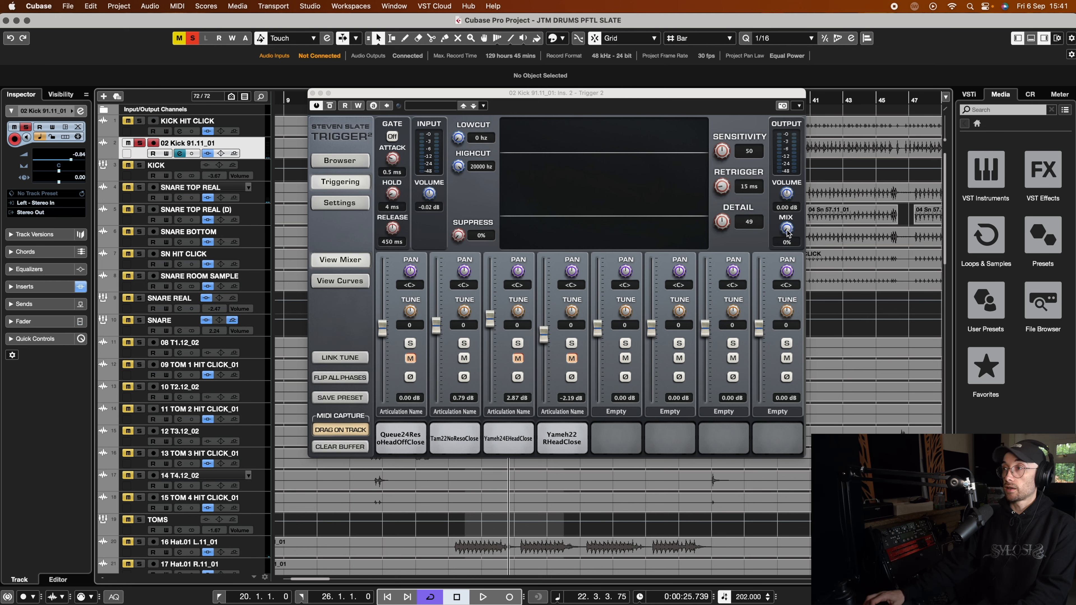
key(space)
drag(788, 234, 783, 171)
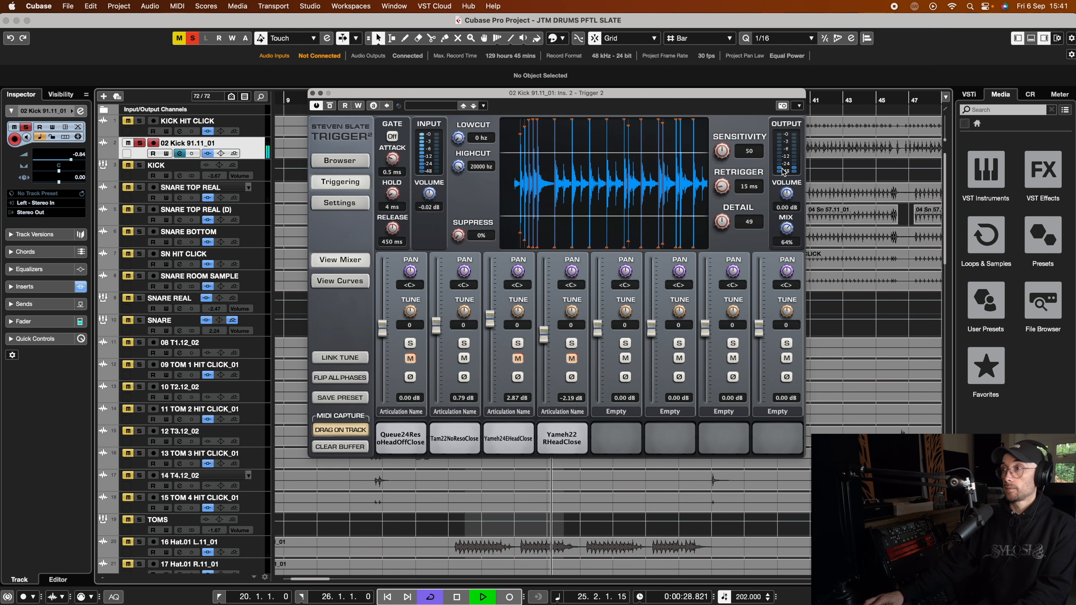
key(space)
Step: Try inverting the phase of Tam22NoResoClose in the second slot with the mix at 87%, then restore the phase
click(464, 378)
key(space)
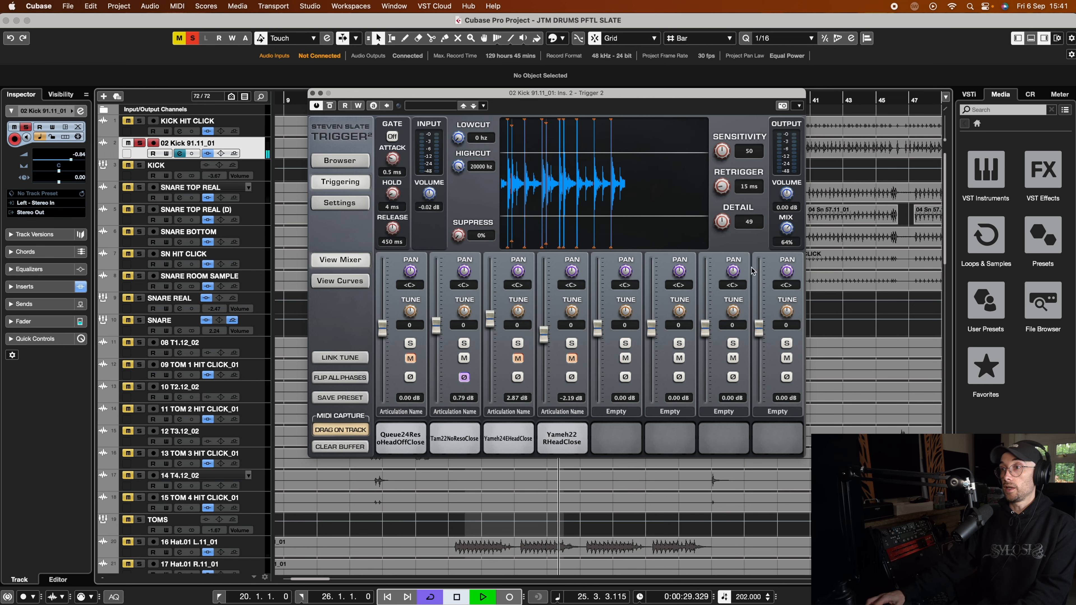
drag(787, 229, 788, 204)
click(465, 379)
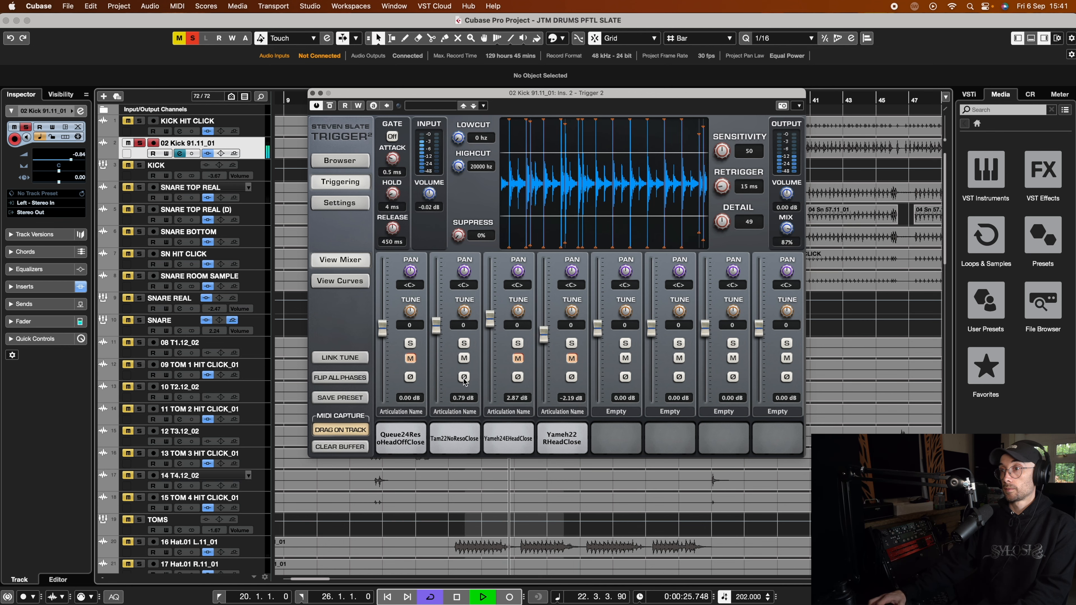
Step: Set Trigger's mix to 100% and close the plug-in window
key(space)
drag(786, 229, 786, 205)
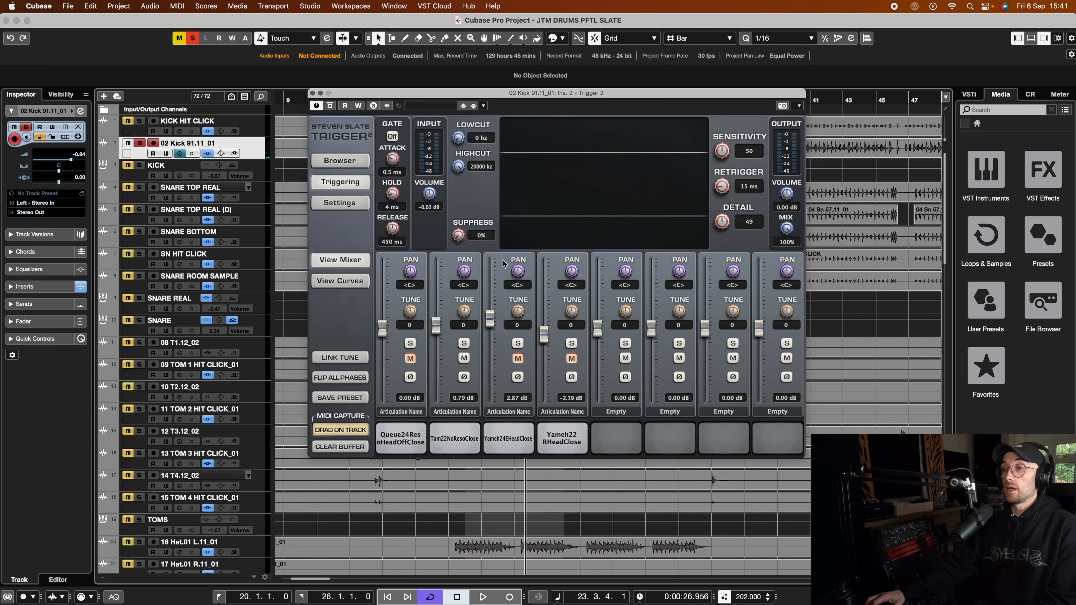
click(314, 93)
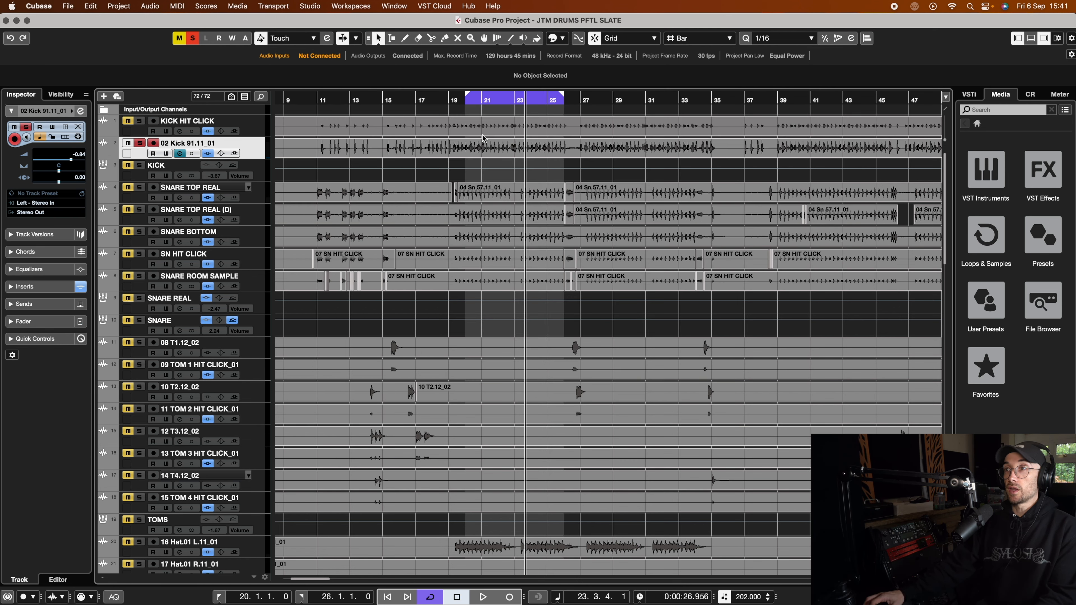
Step: Unsolo the kick track and play the full kit from the loop start at bar 20
key(1)
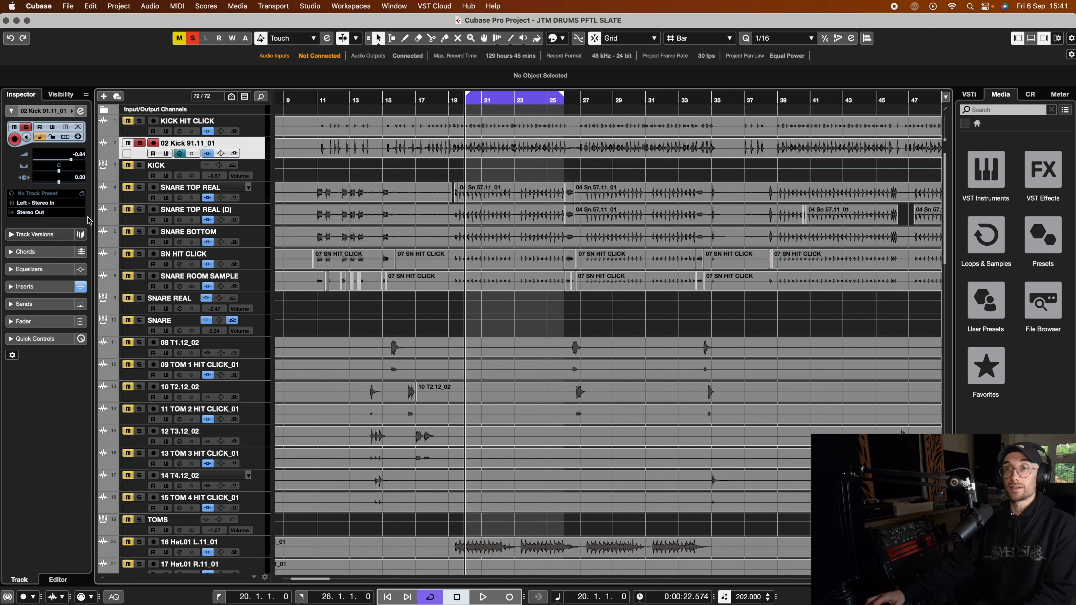
click(140, 144)
key(space)
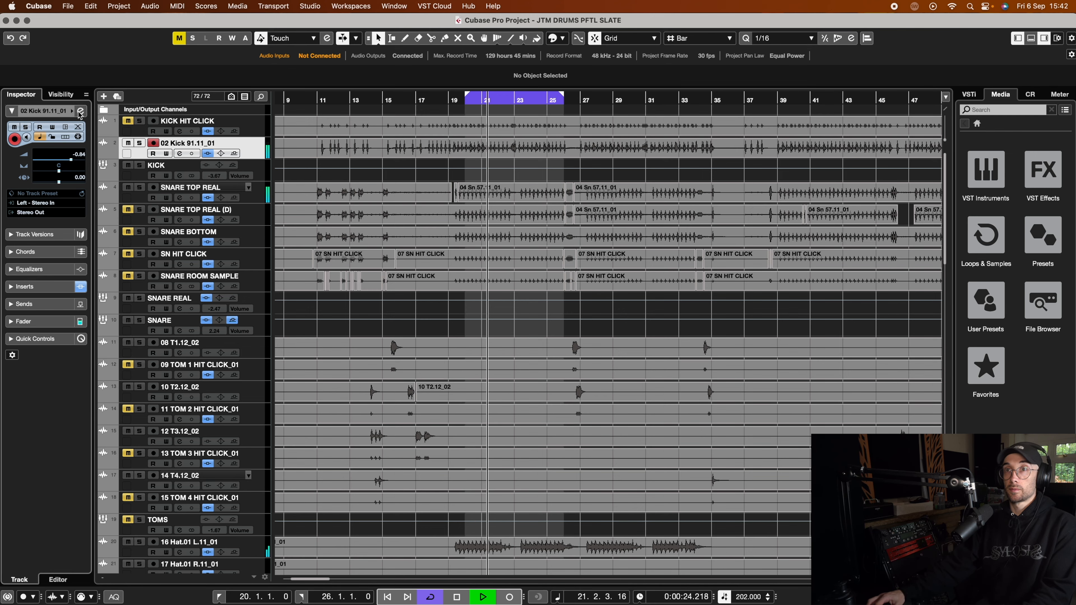
Step: Mute Tam22NoResoClose in the kick's Trigger 2, raise Queue24ResoHeadOffClose to 4.04 dB to audition it, and mute it again
click(179, 152)
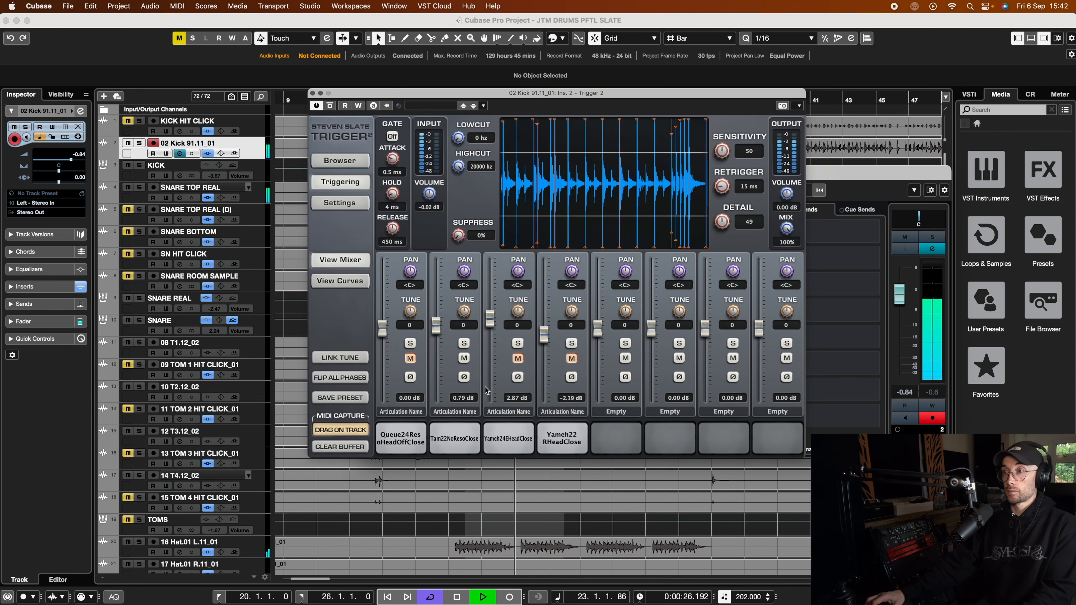
click(463, 358)
mouse_move(382, 334)
mouse_down()
mouse_move(383, 306)
mouse_move(382, 321)
mouse_up()
click(410, 358)
Step: Audition Yameh24EHeadClose at 4.93 dB and mute it, then unmute Yameh22RHeadClose and raise it to 3.09 dB
click(517, 358)
drag(491, 330, 491, 318)
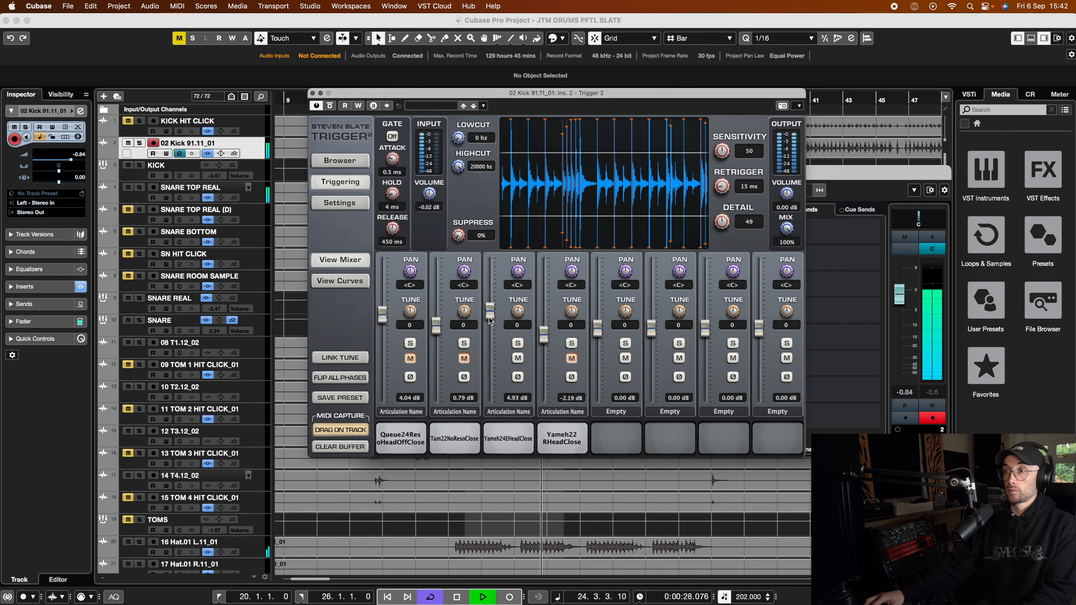
click(517, 358)
click(572, 360)
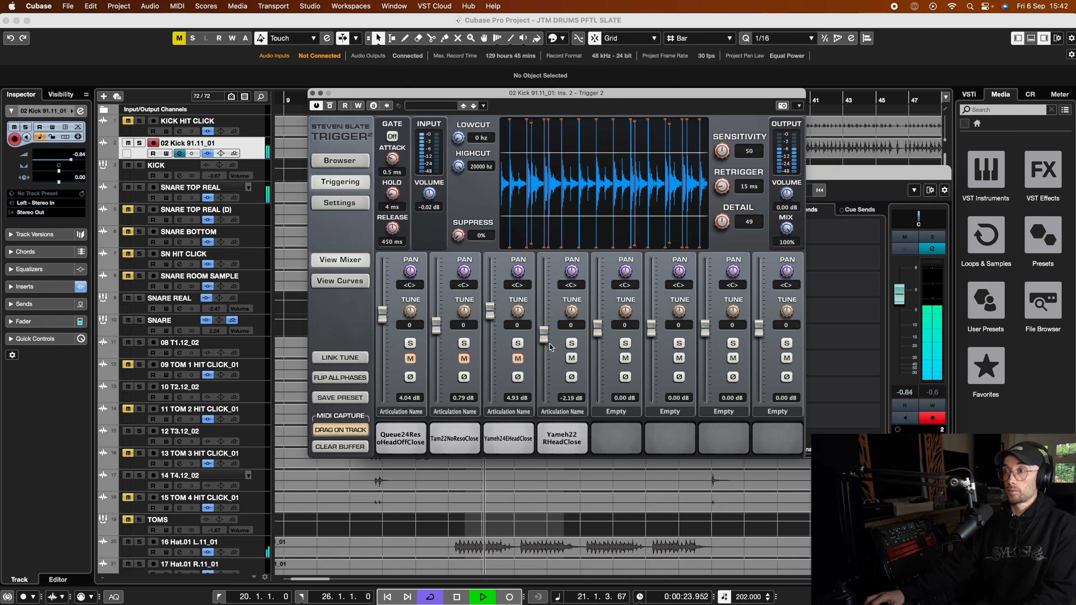
drag(543, 335, 545, 327)
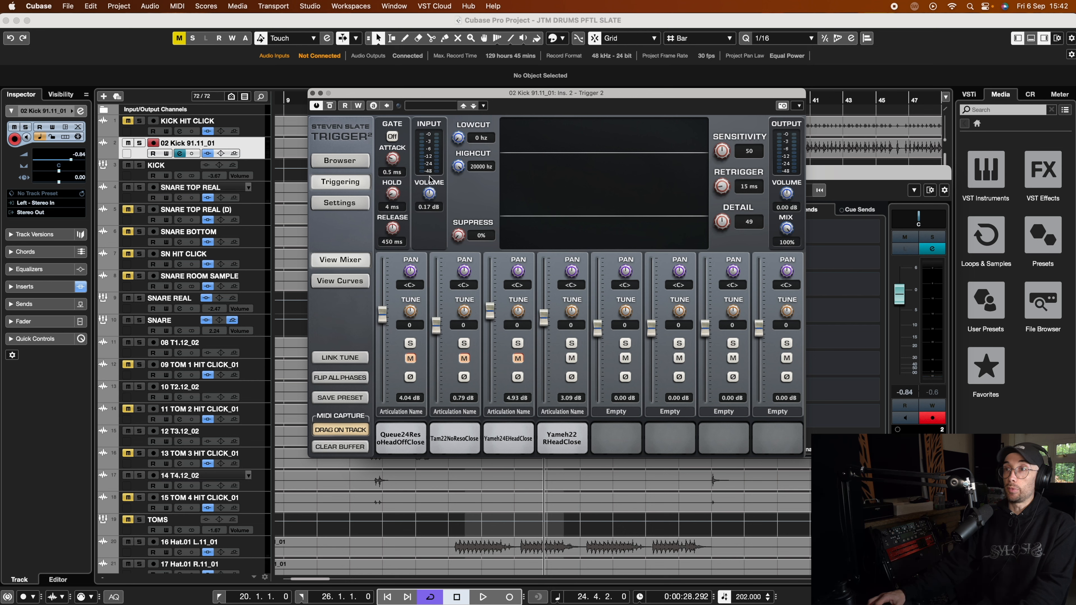
Step: Raise Trigger's input volume to 4.30 dB while playing the loop
key(space)
mouse_move(429, 193)
mouse_down()
mouse_move(429, 232)
mouse_move(430, 193)
mouse_up()
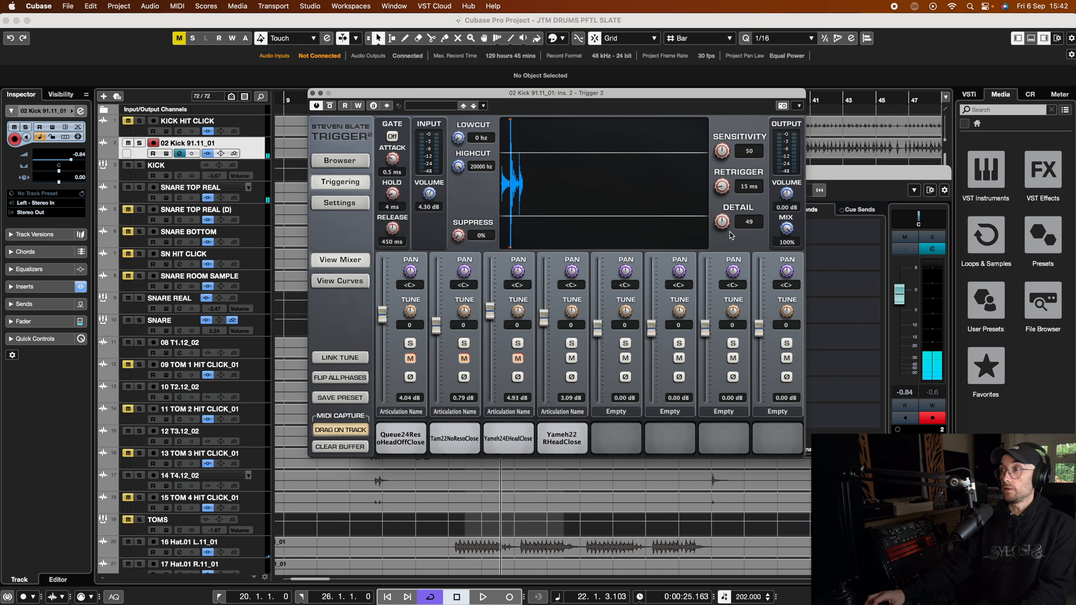
Step: Lower Trigger's Detail on the kick track to 7 and play the loop to hear how the kick hits are triggered
drag(723, 229, 720, 255)
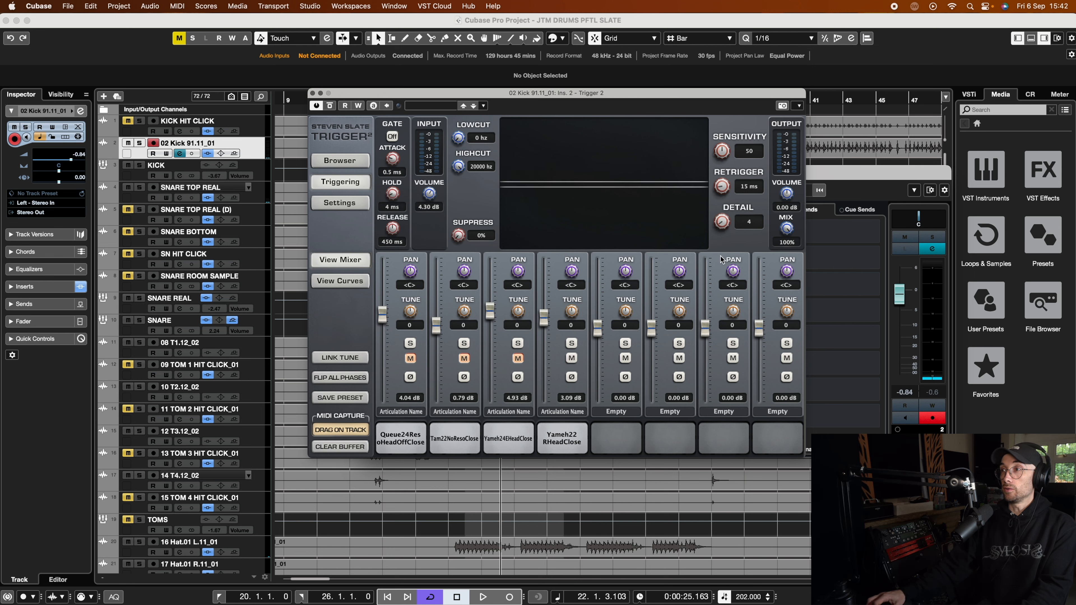
key(space)
drag(721, 224, 720, 220)
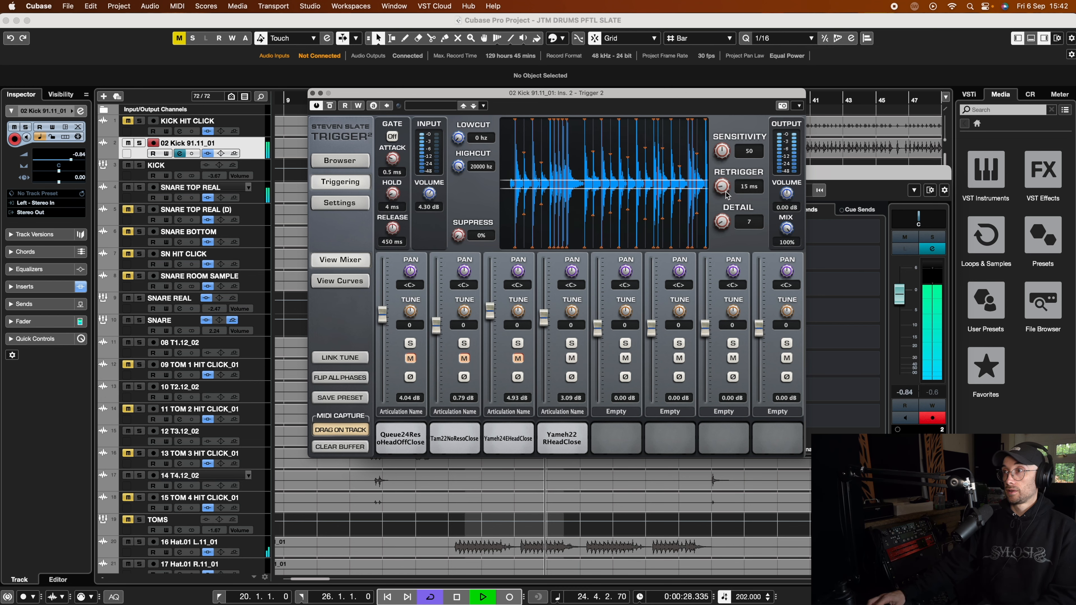
key(space)
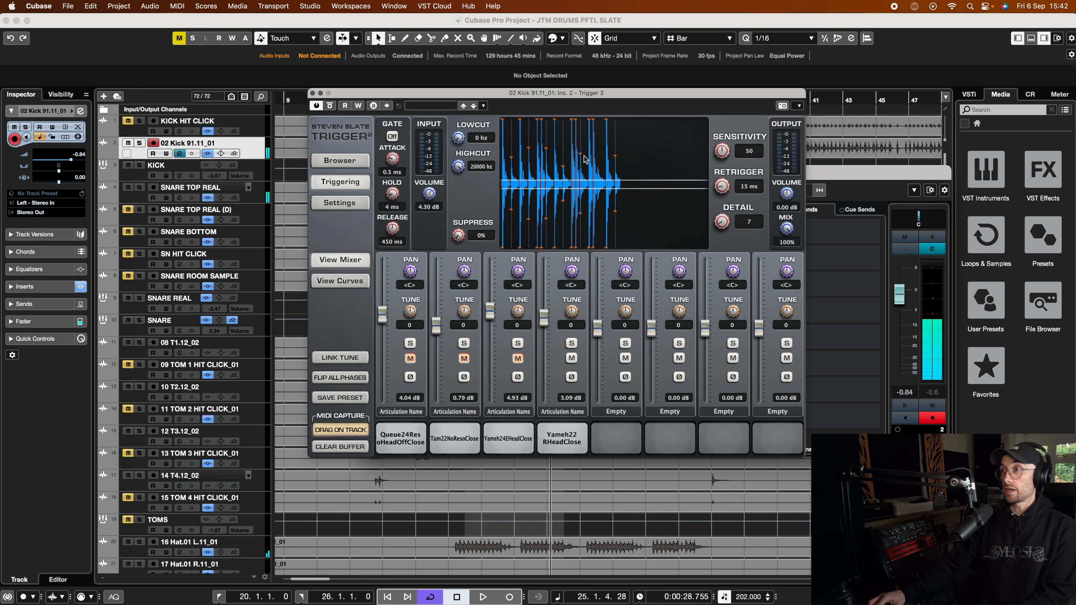
Step: Raise Trigger's Detail to 56 and reduce the input volume to 0.17 dB while playing the loop
drag(722, 222, 720, 157)
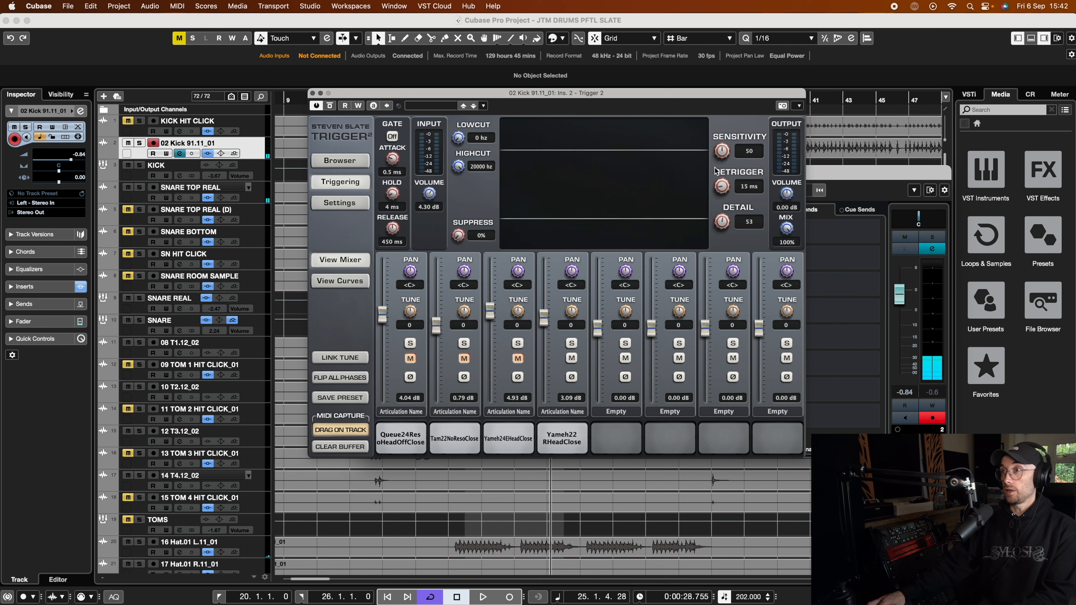
key(space)
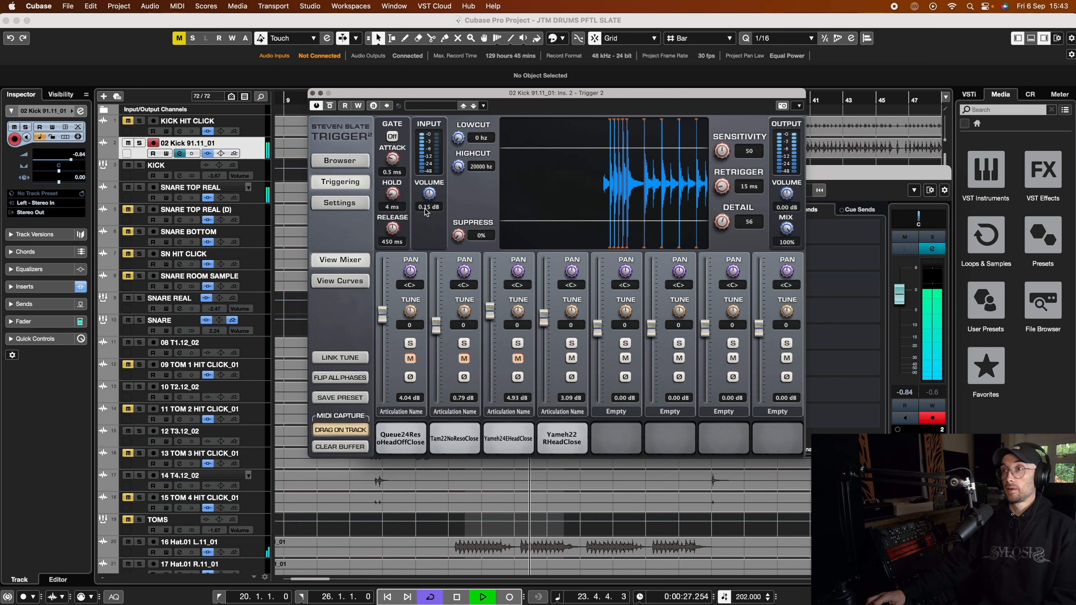
drag(425, 208, 423, 207)
key(space)
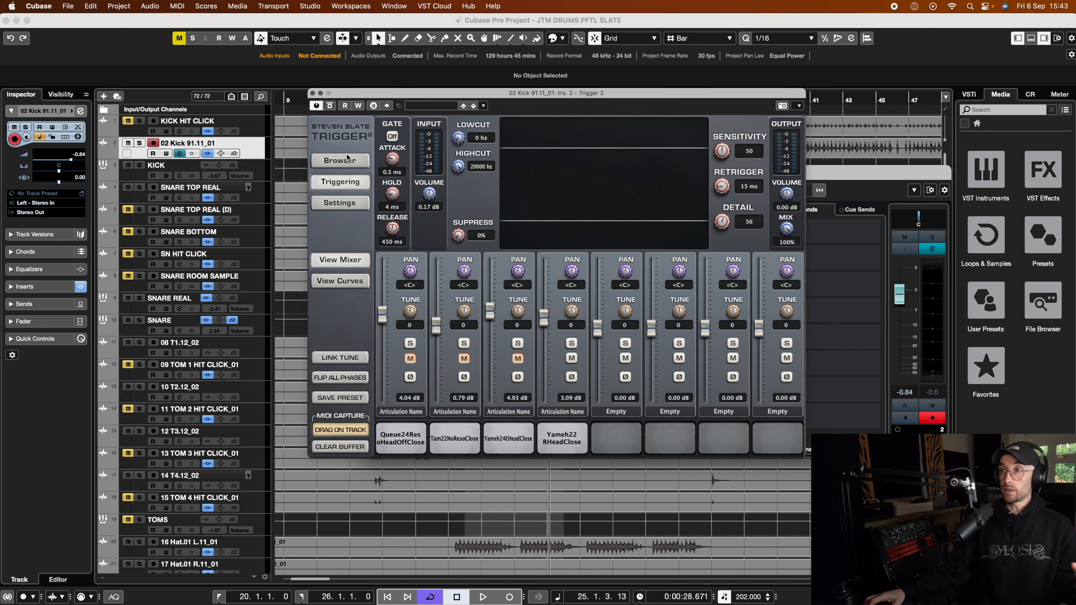
Step: Close the kick's Trigger 2 and channel settings windows and select the SNARE TOP REAL track
click(312, 93)
click(369, 174)
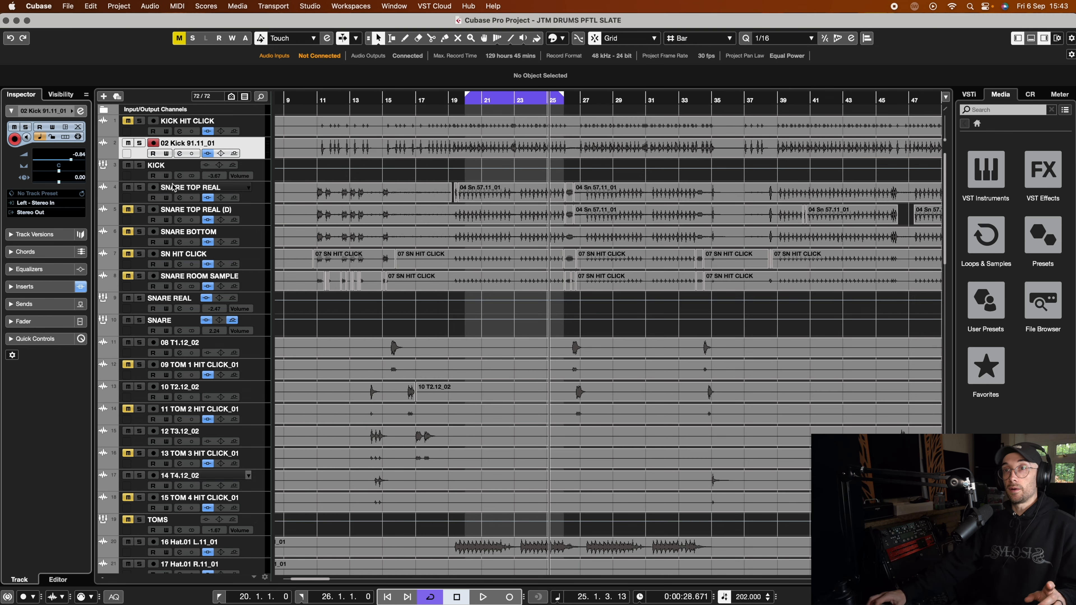
click(131, 200)
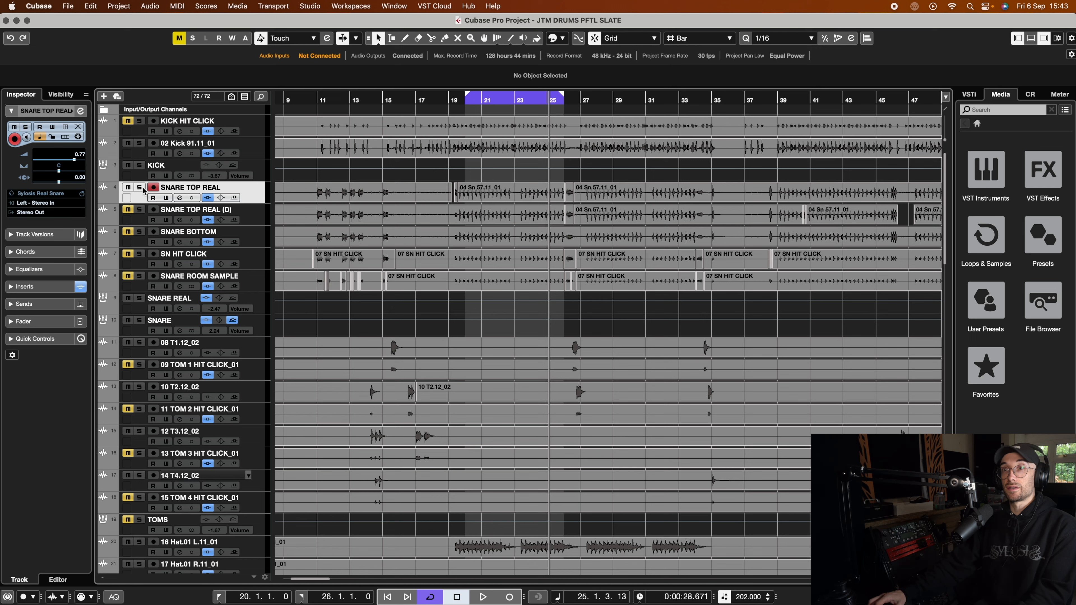
Step: Solo the SNARE TOP REAL track to listen to it in the loop, and unsolo it again
click(139, 187)
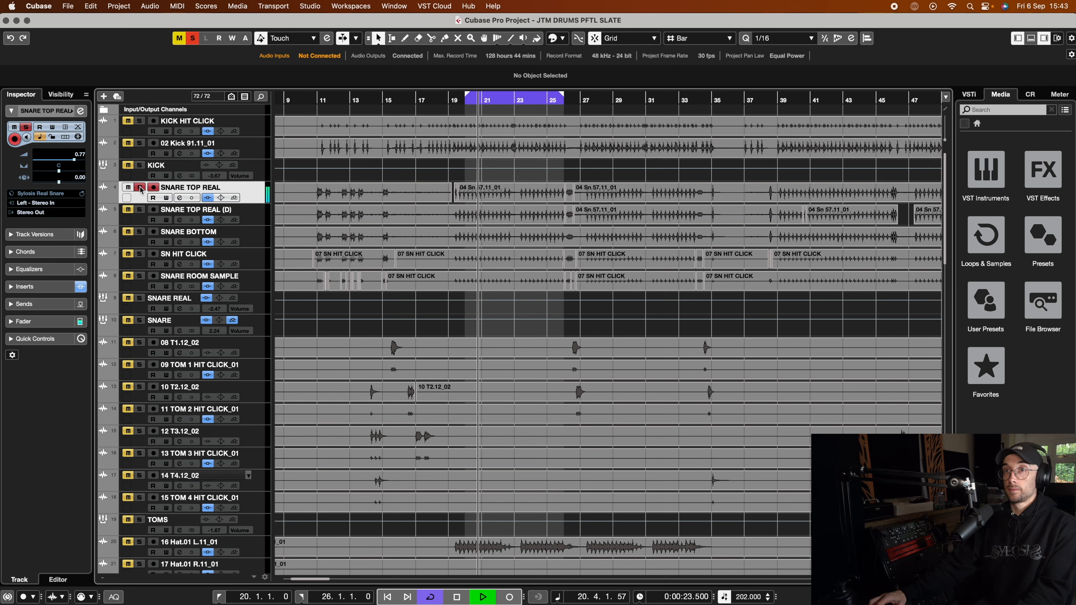
key(space)
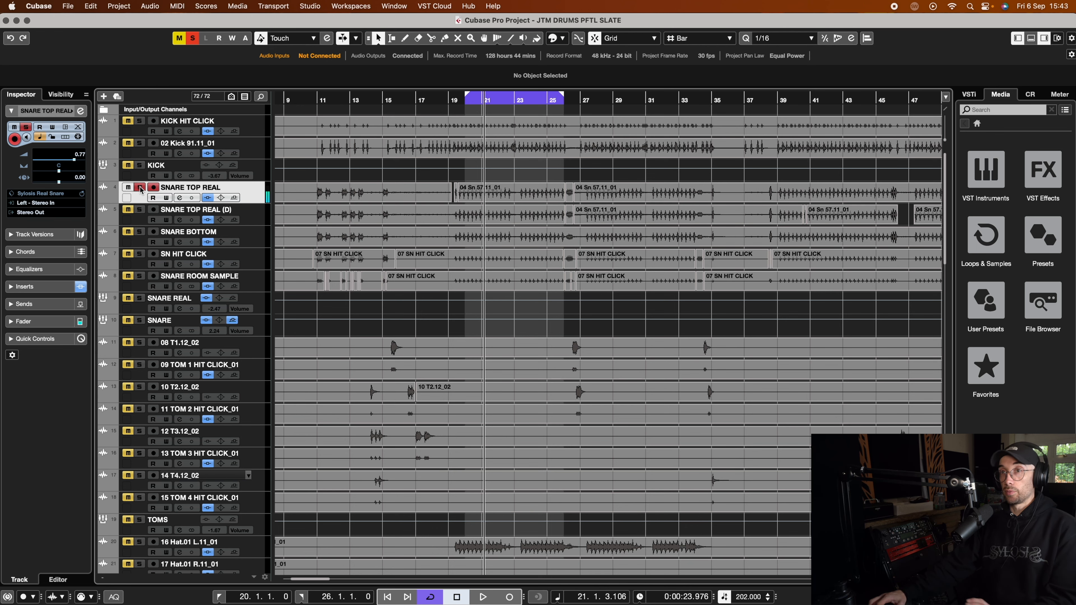
key(space)
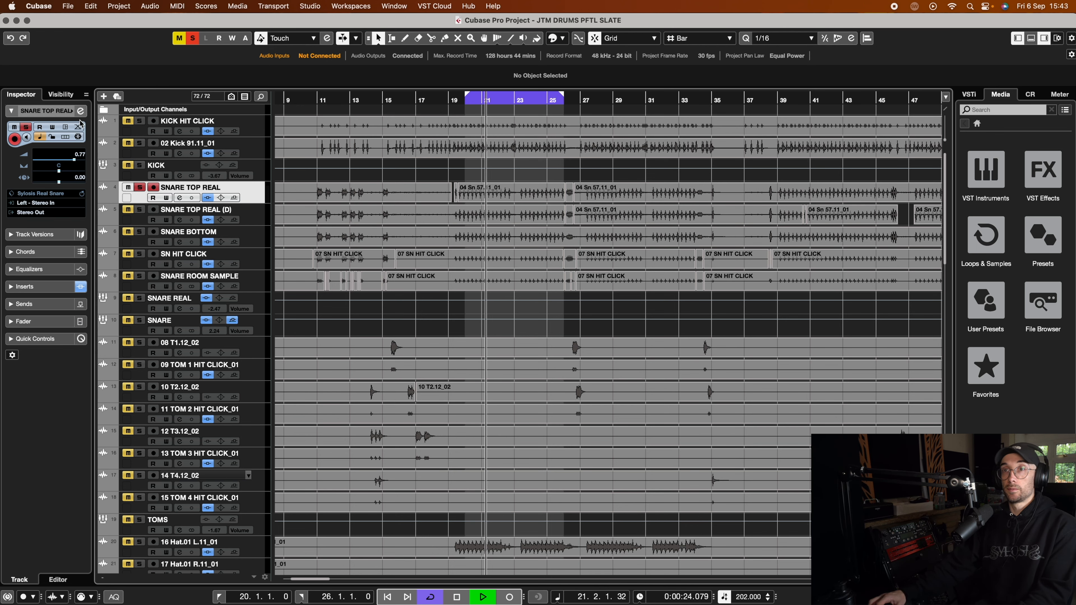
click(140, 187)
Step: Open the Trigger 2 insert from the snare's channel settings and audition its Gretz8BrassLowOH sample
click(180, 198)
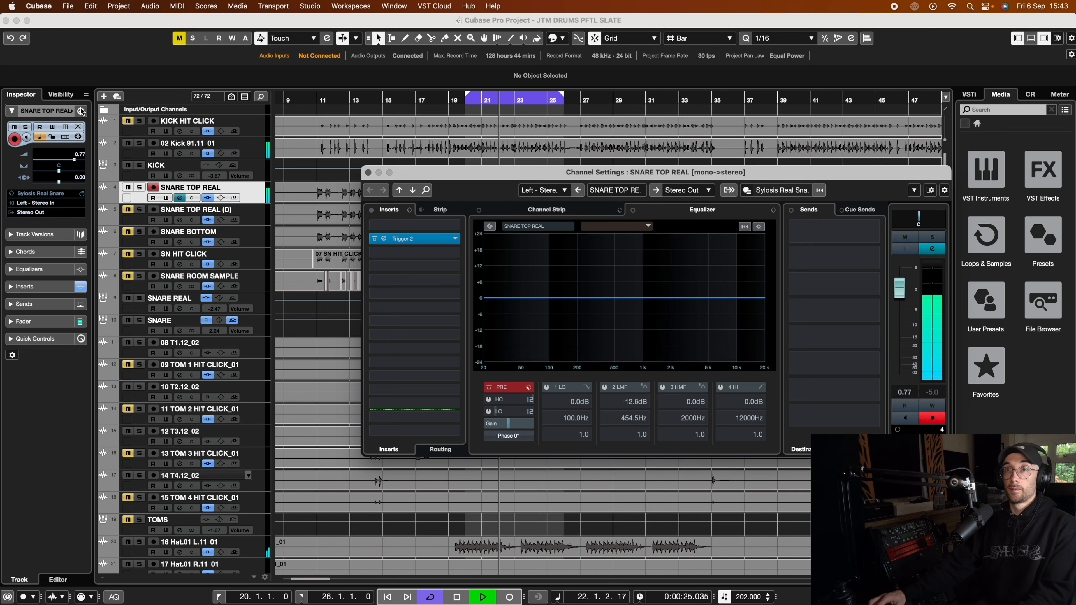
click(406, 238)
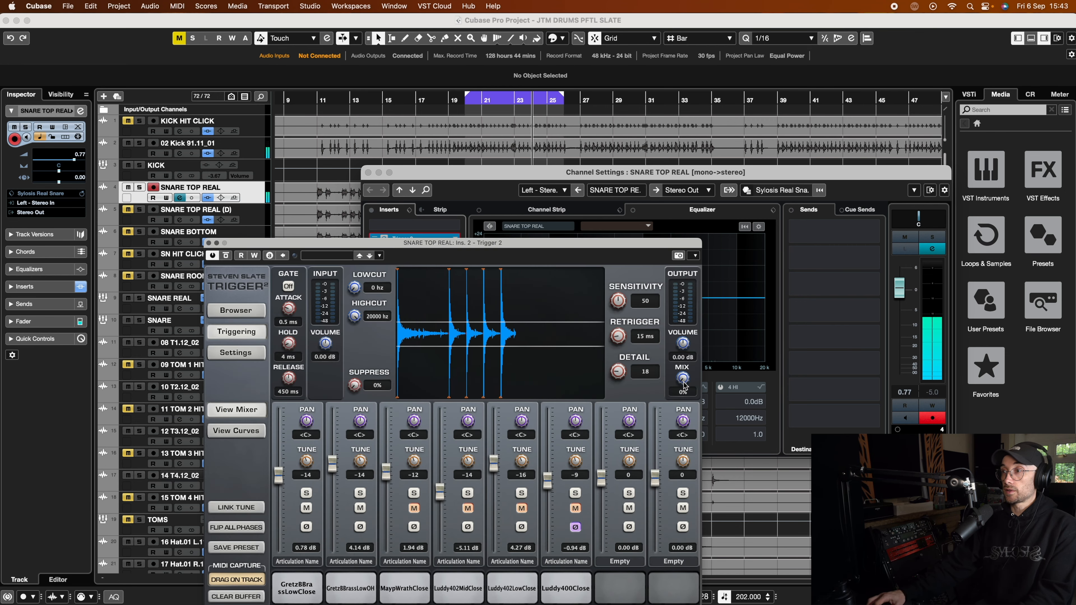
drag(507, 244, 626, 88)
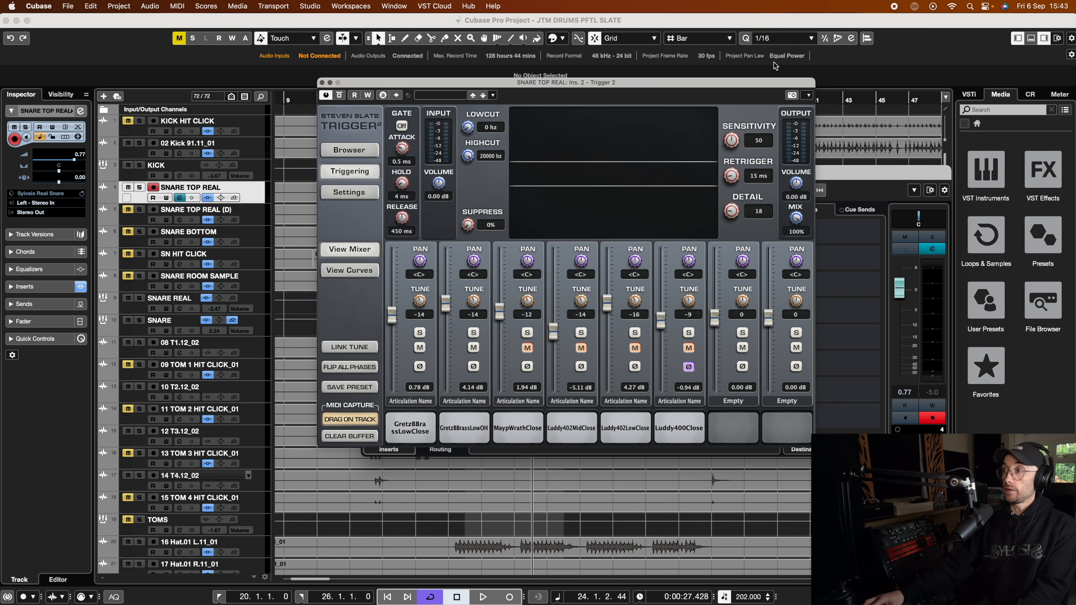
click(457, 433)
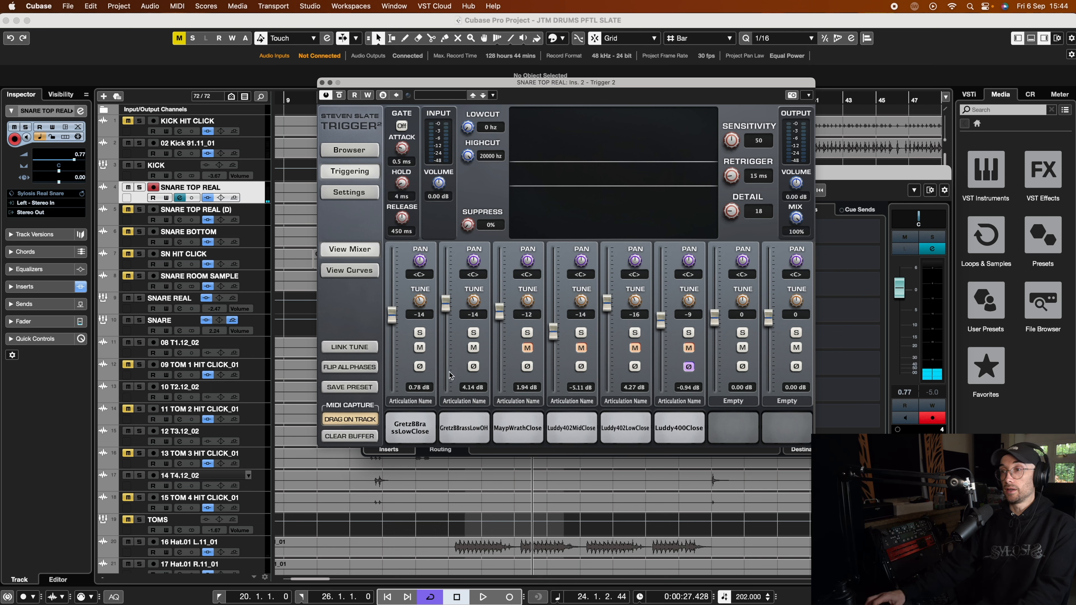
click(469, 429)
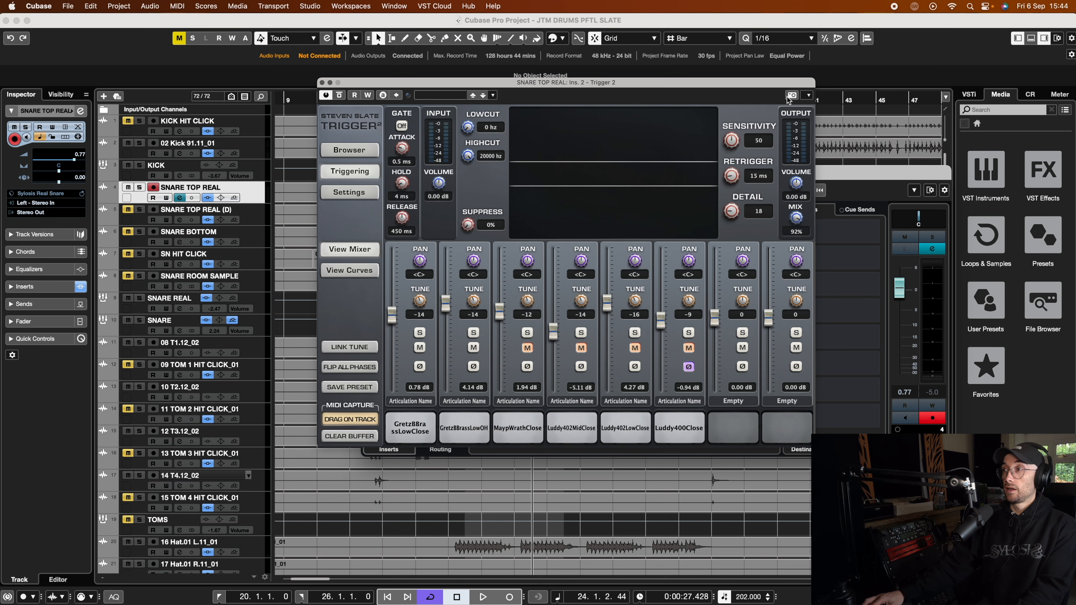
Step: Set the snare Trigger's mix to 100% and lower Gretz8BrassLowClose to -1.56 dB and Gretz8BrassLowOH to -0.22 dB during playback
drag(792, 218, 793, 87)
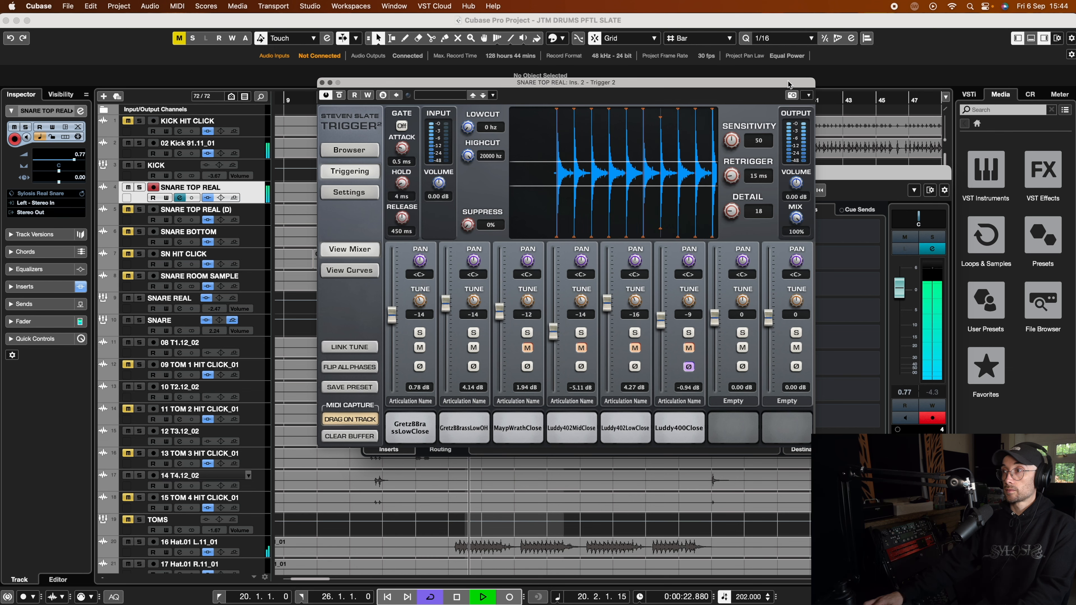
mouse_move(445, 305)
mouse_down()
mouse_move(391, 326)
mouse_move(445, 316)
mouse_up()
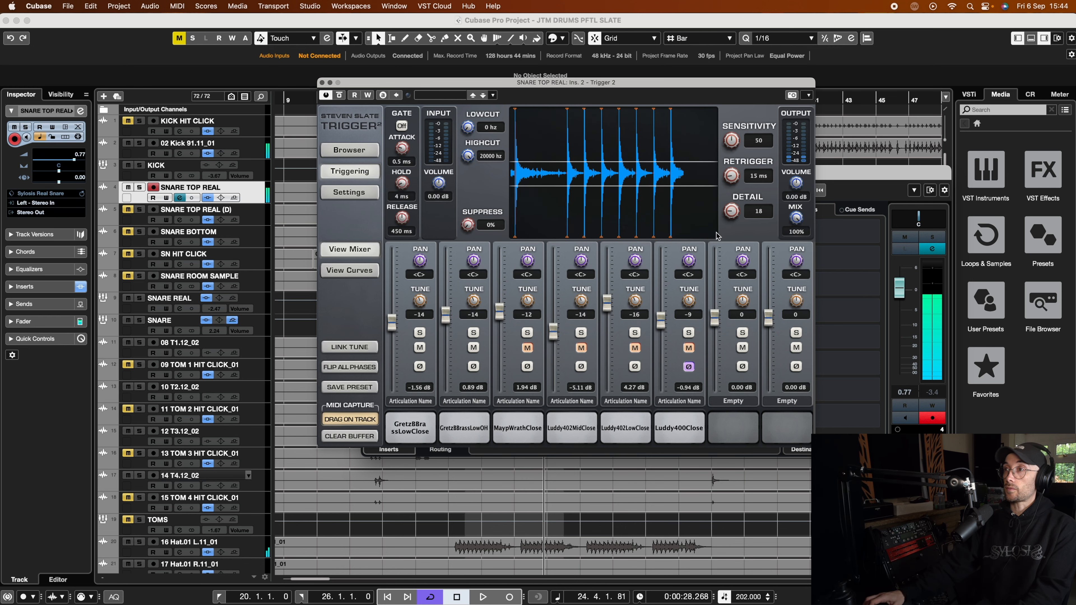
key(space)
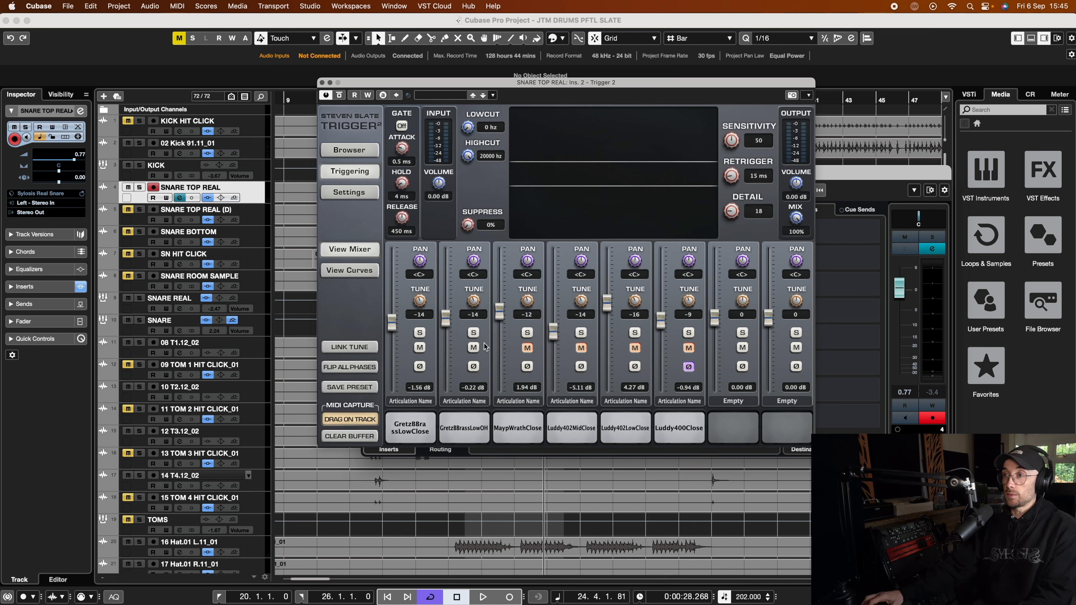
Step: Mute both Gretz8Brass samples, audition MaypWrathClose at 1.63 dB, and mute it again
click(474, 348)
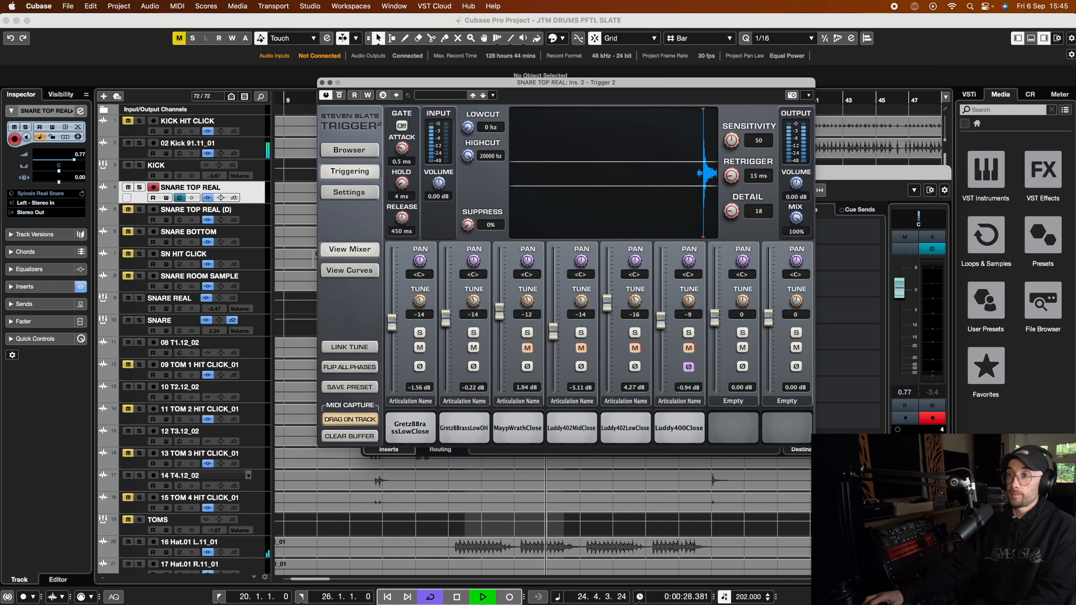
click(527, 347)
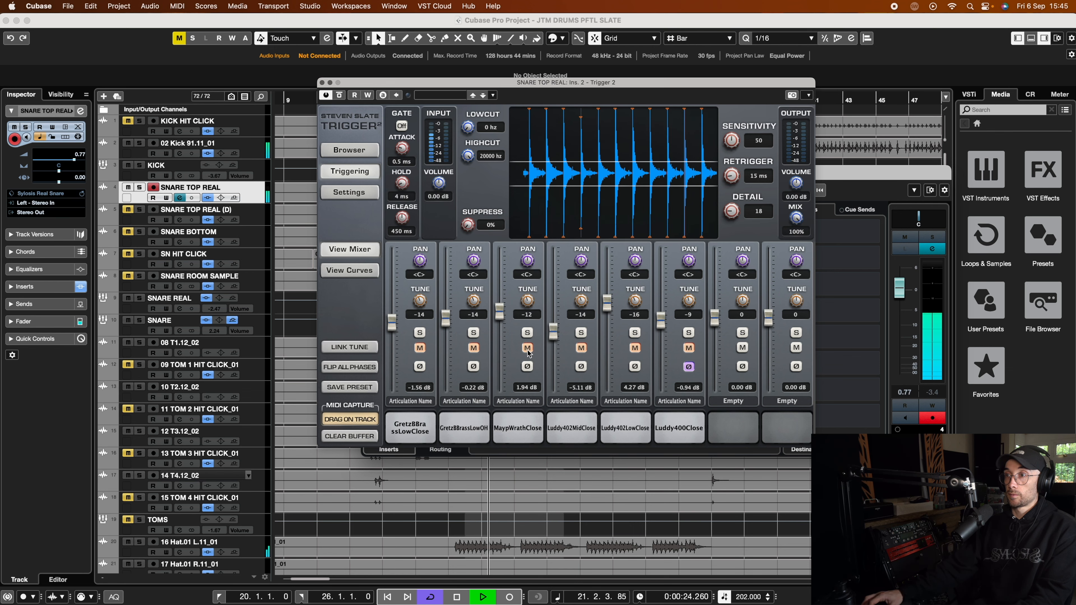
drag(500, 313, 500, 314)
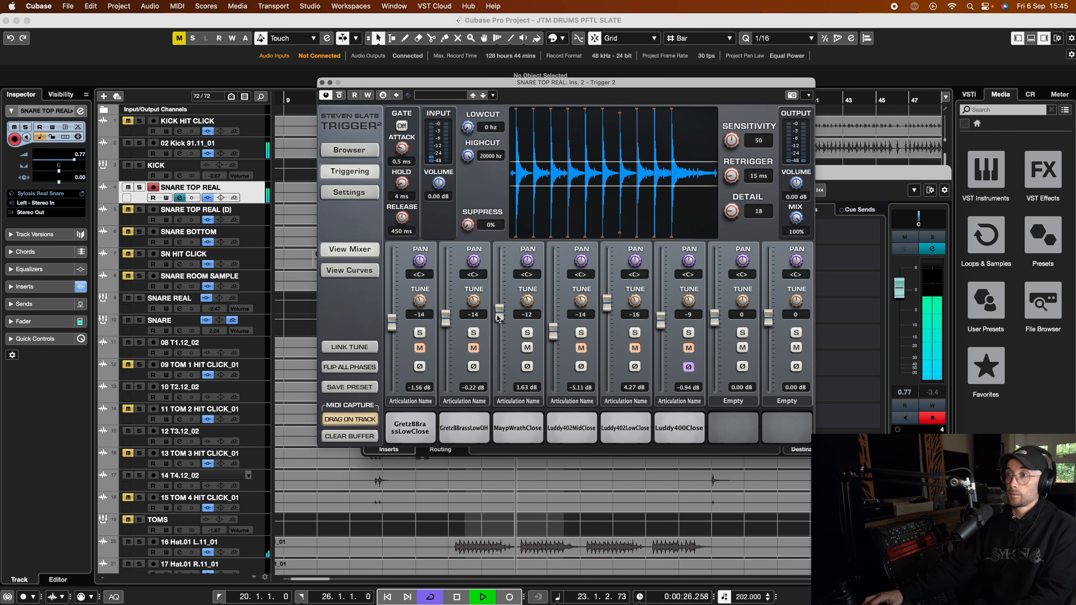
click(528, 347)
Step: Audition Luddy402MidClose at 1.92 dB and Luddy402LowClose at 3.62 dB one after the other, muting each again
click(581, 347)
drag(553, 332, 555, 318)
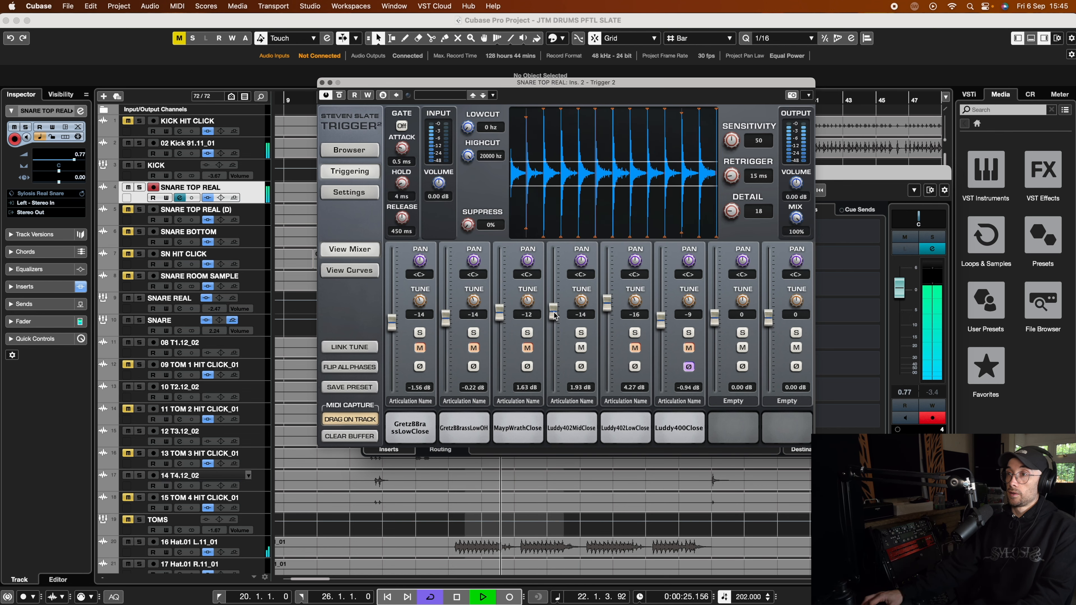
click(581, 348)
click(635, 347)
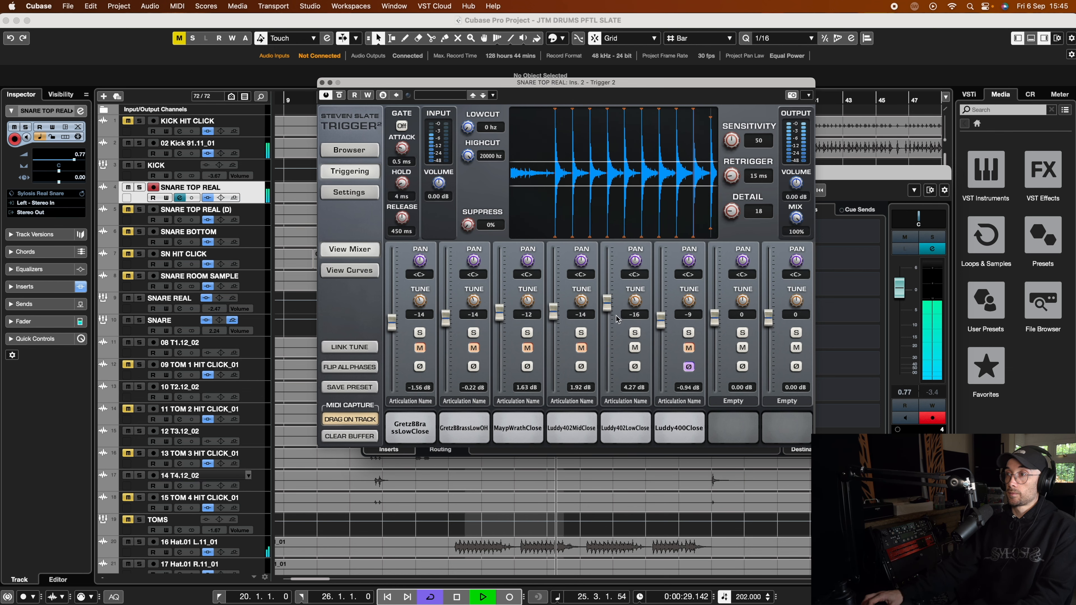
drag(612, 314, 609, 318)
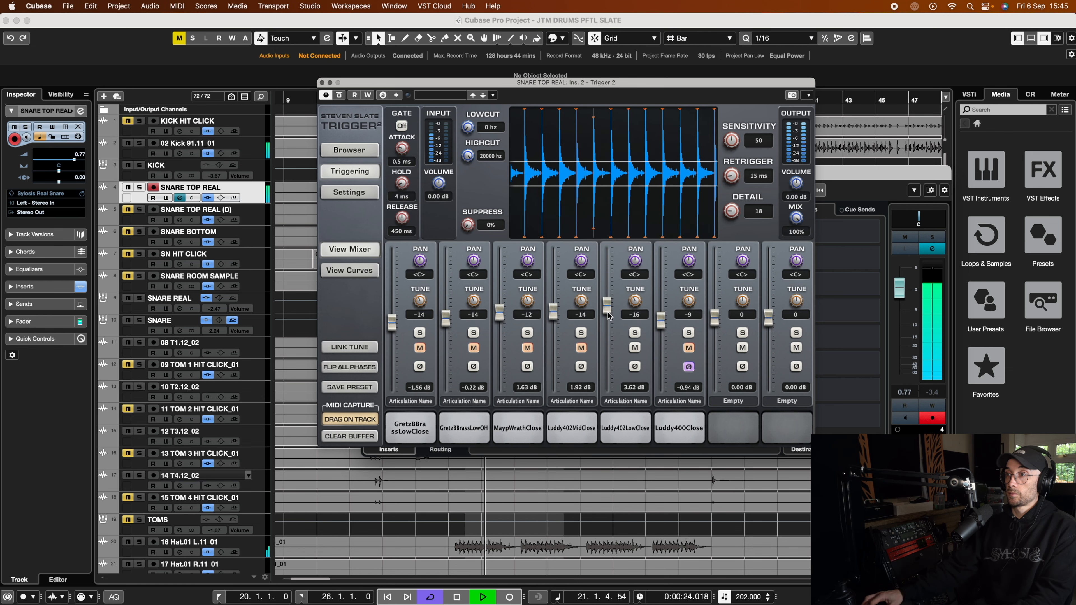
click(635, 348)
Step: Unmute Luddy400Close and raise its level to 1.73 dB while playing the loop
click(689, 347)
drag(661, 326, 660, 317)
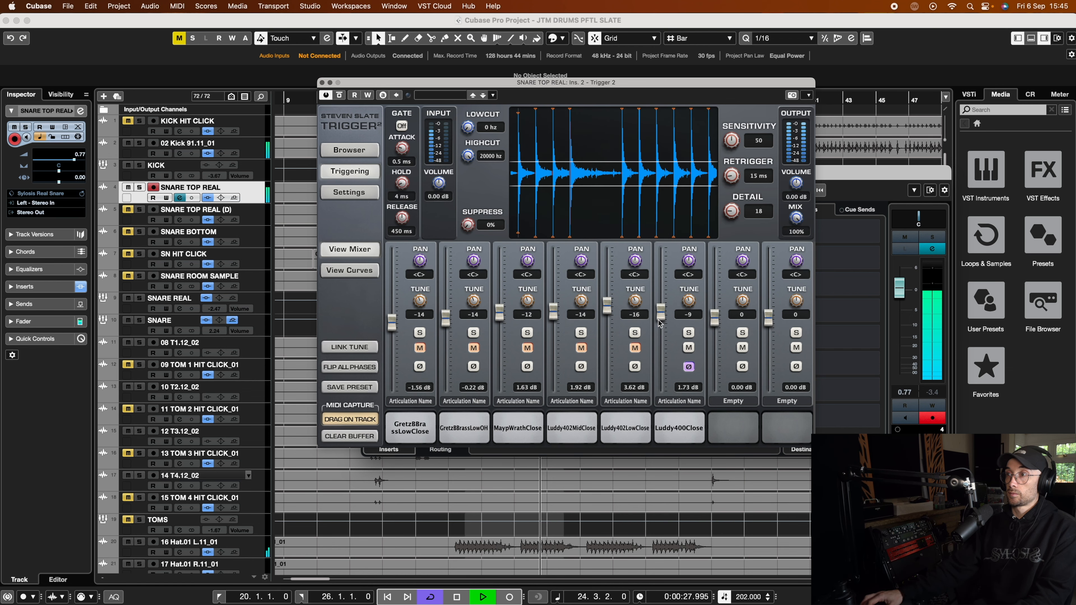
key(space)
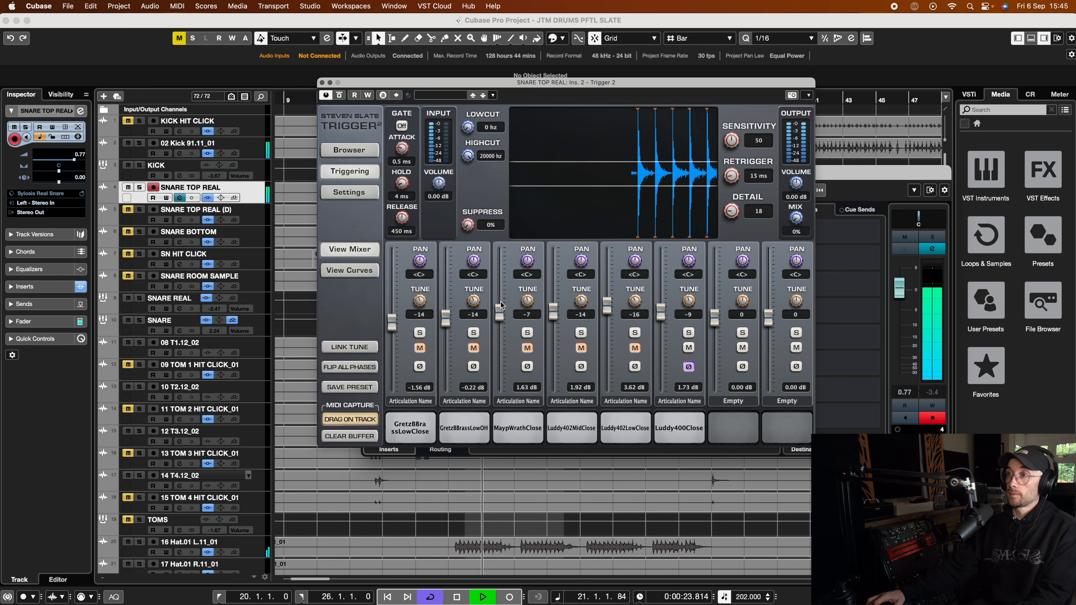
Step: Solo the snare track with Trigger's mix at 100% and play the loop while tuning Luddy400Close to -20
click(932, 239)
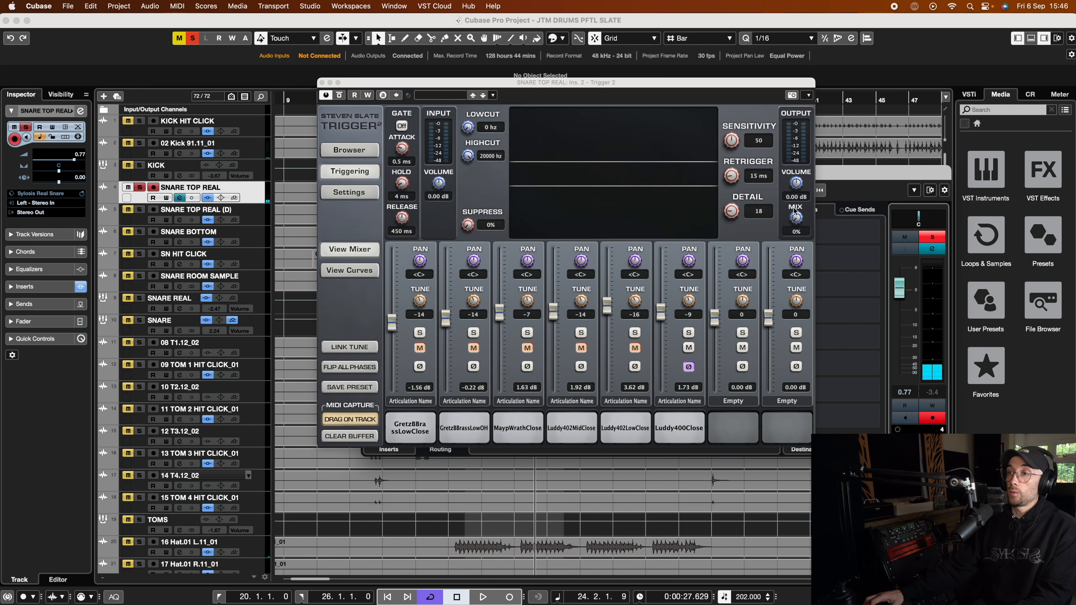
drag(796, 218, 756, 75)
key(space)
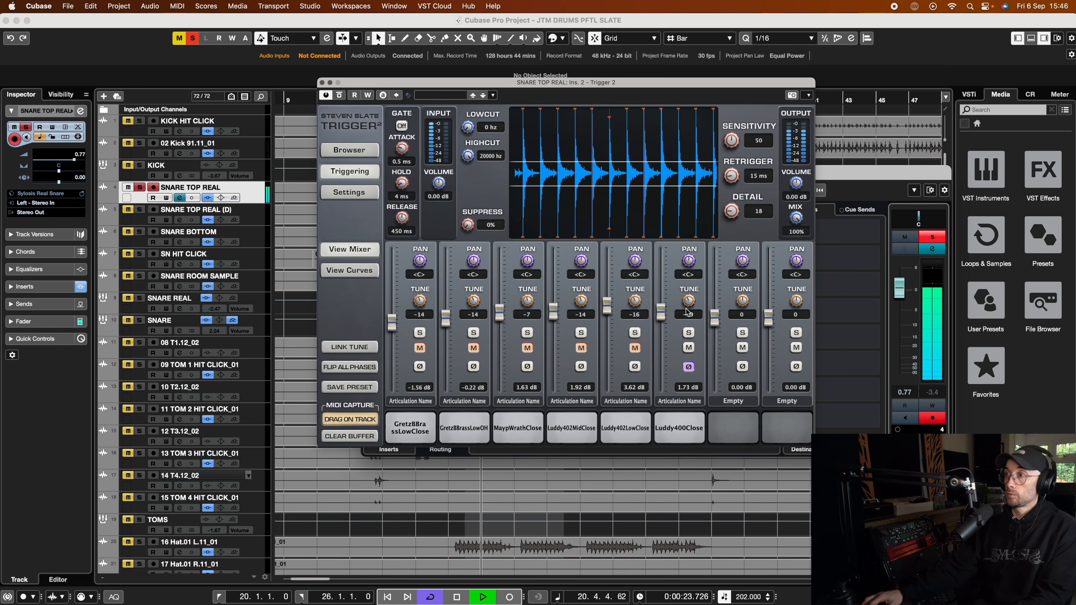
key(space)
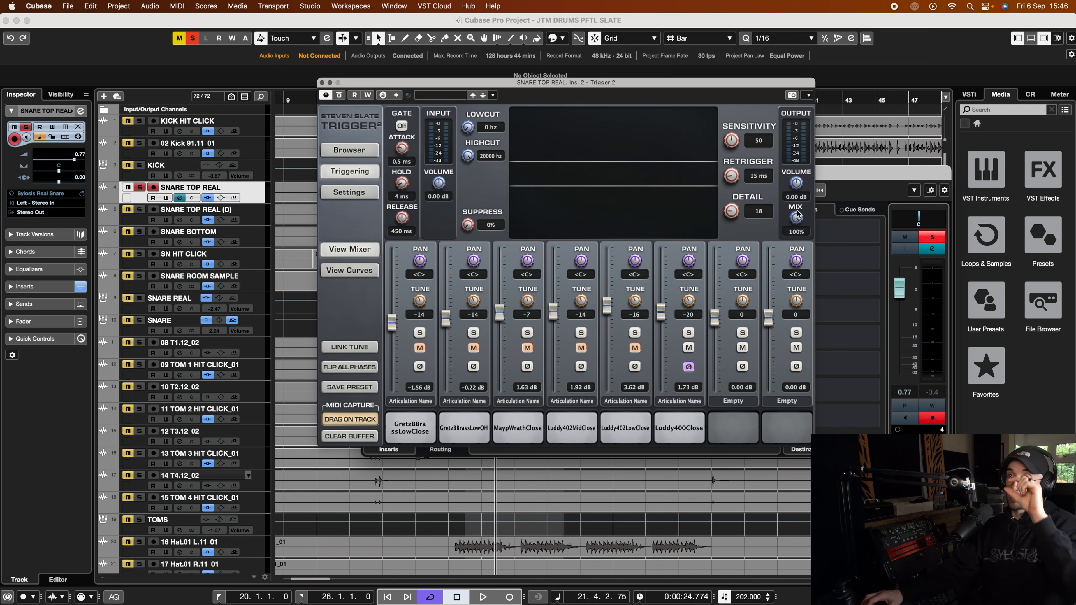
Step: Lower Trigger's mix to 14% during playback and toggle the Luddy400Close phase inversion twice to compare both polarities
key(space)
drag(797, 215, 801, 302)
click(689, 367)
click(690, 365)
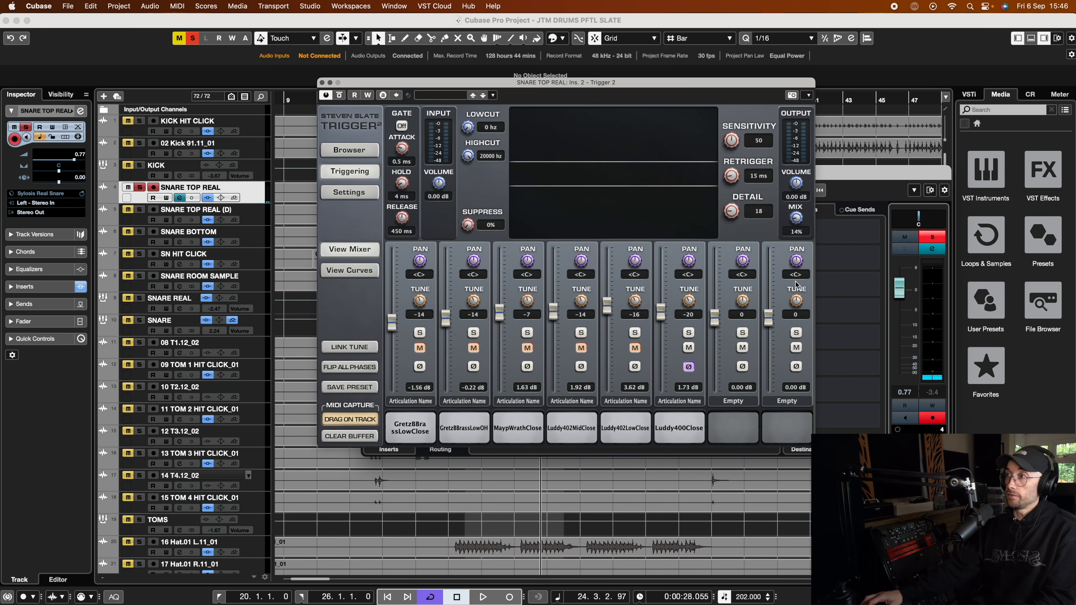
Step: Play the soloed snare while sweeping Trigger's mix between the real drum and the sample, ending at 100%
drag(795, 217, 796, 238)
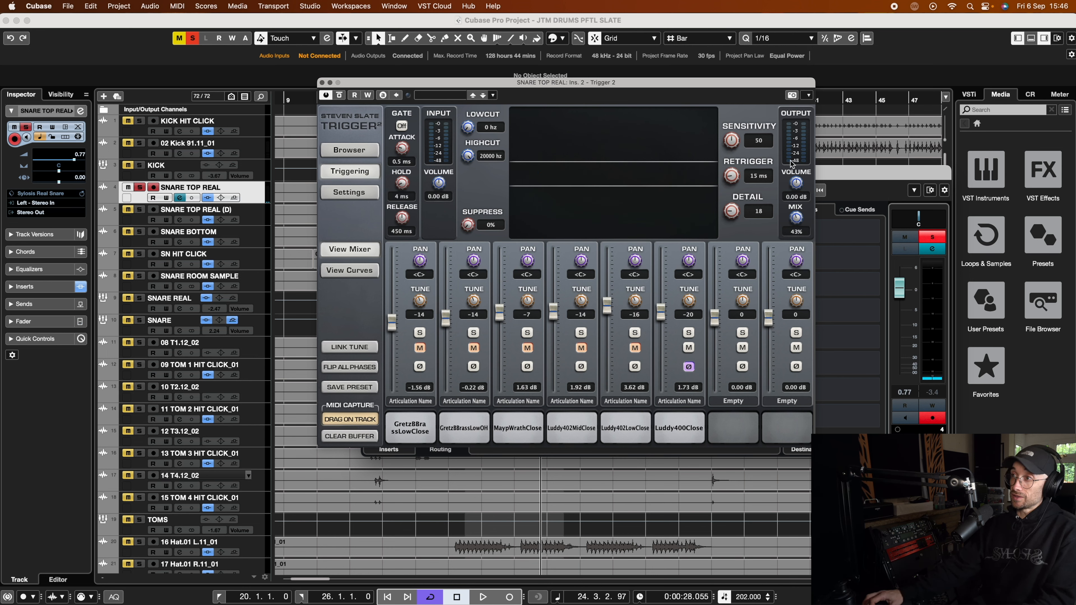
key(space)
drag(795, 218, 778, 79)
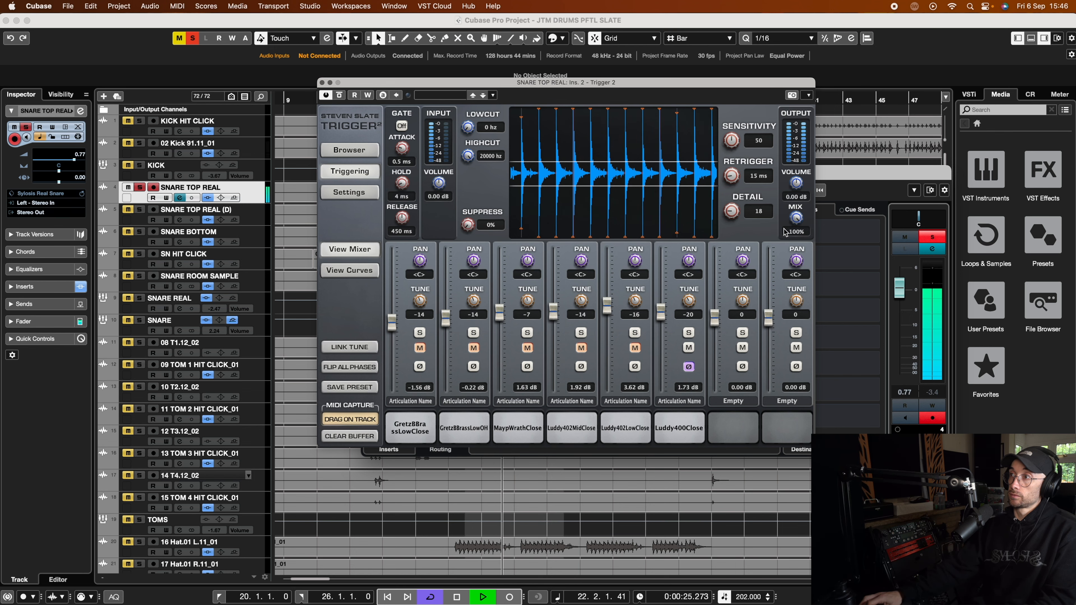
Step: Unsolo the snare track and audition the Gretz8BrassLowOH sample in Trigger
click(932, 236)
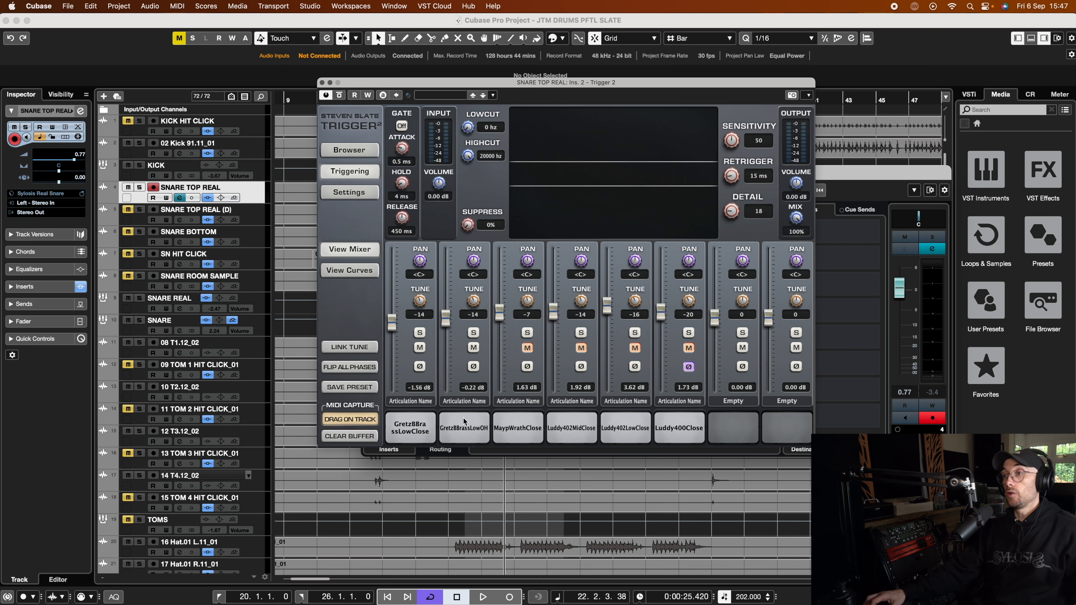
click(459, 429)
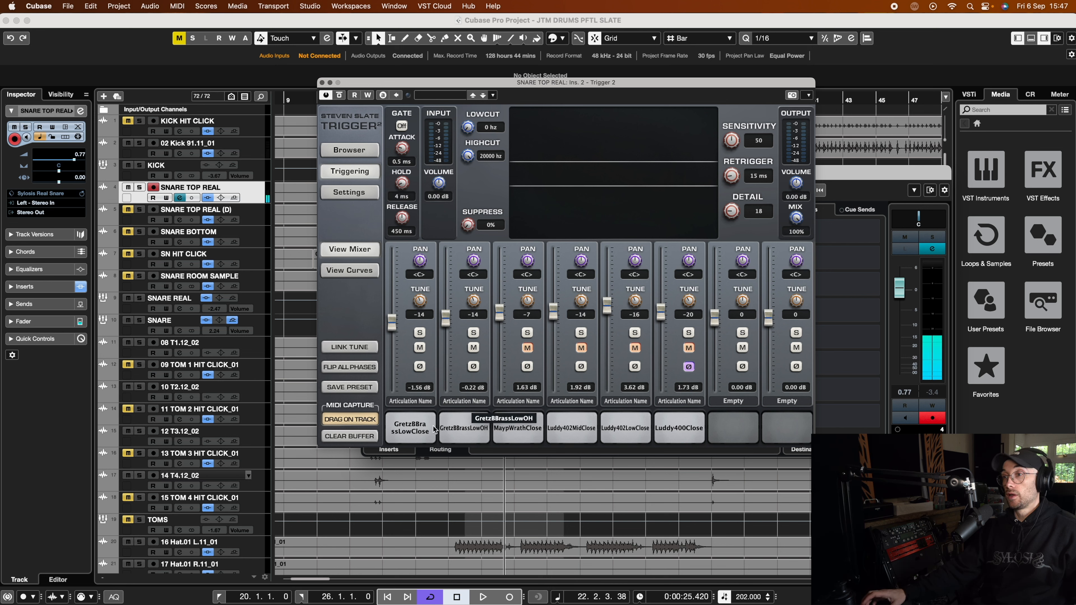
Step: Audition the Gretz8BrassLowClose and Gretz8BrassLowOH samples and raise the LowOH fader to 4.44 dB
click(405, 432)
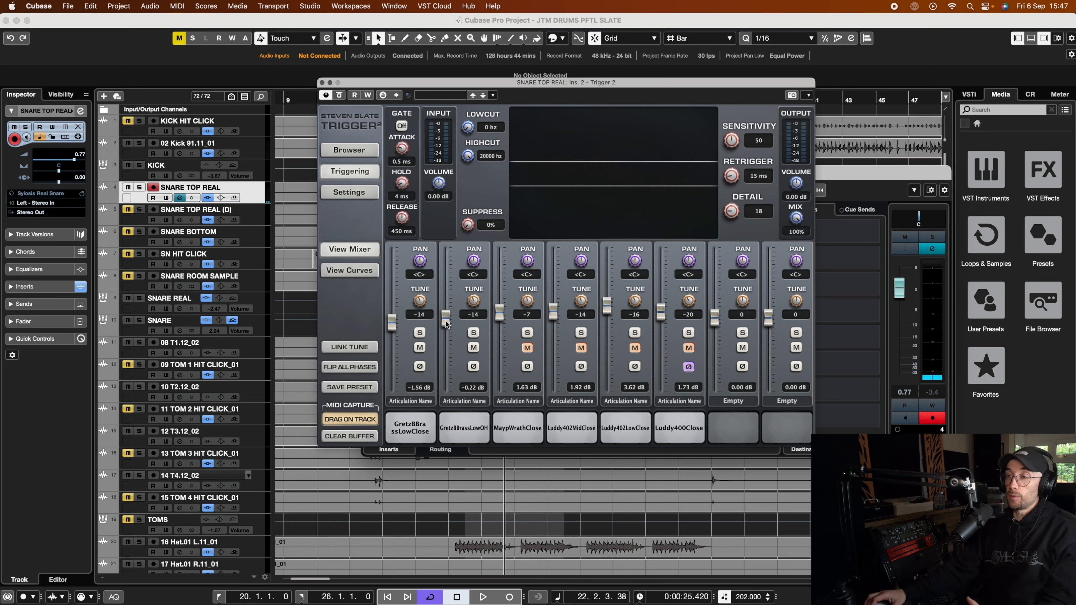
click(471, 427)
mouse_move(446, 327)
mouse_down()
mouse_move(446, 272)
mouse_move(446, 401)
mouse_move(444, 308)
mouse_up()
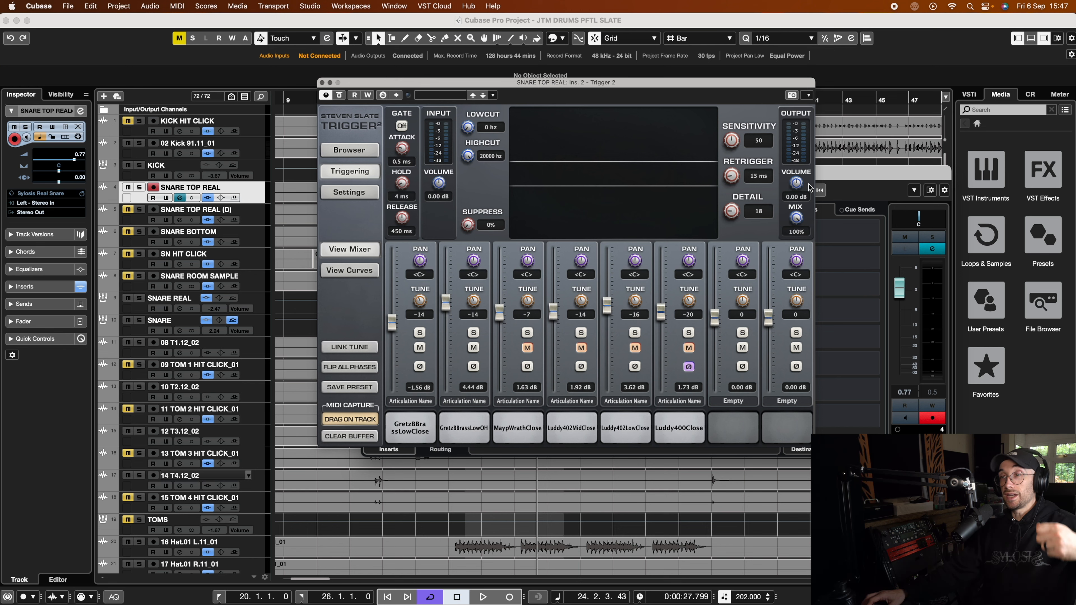
Step: Play the loop and solo the snare track while sweeping Trigger's input volume down and back up to 0.53 dB
key(space)
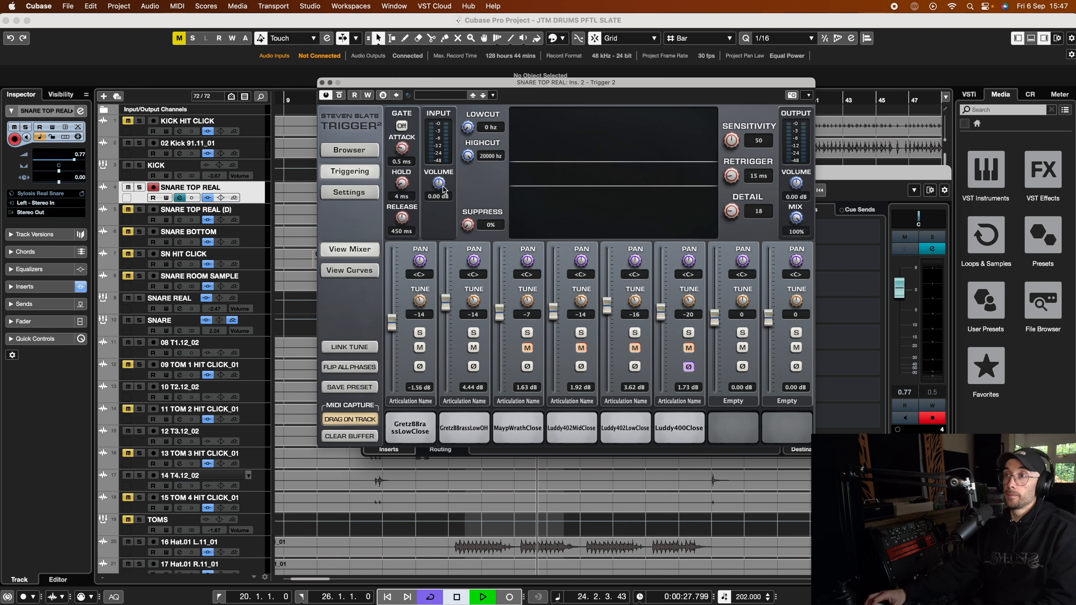
drag(438, 185, 438, 216)
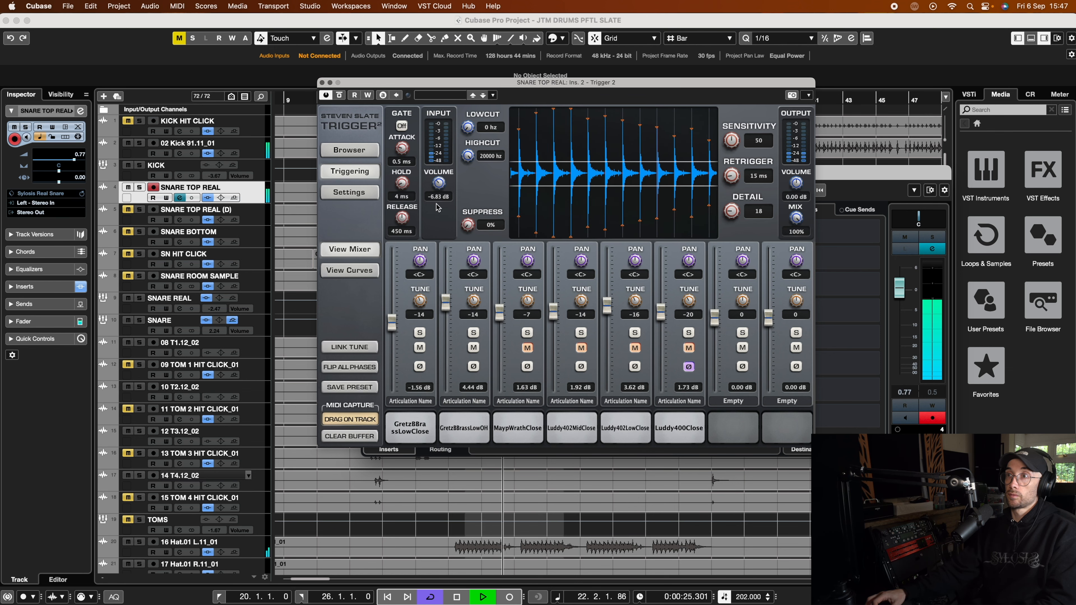
click(932, 237)
drag(443, 192, 440, 166)
key(space)
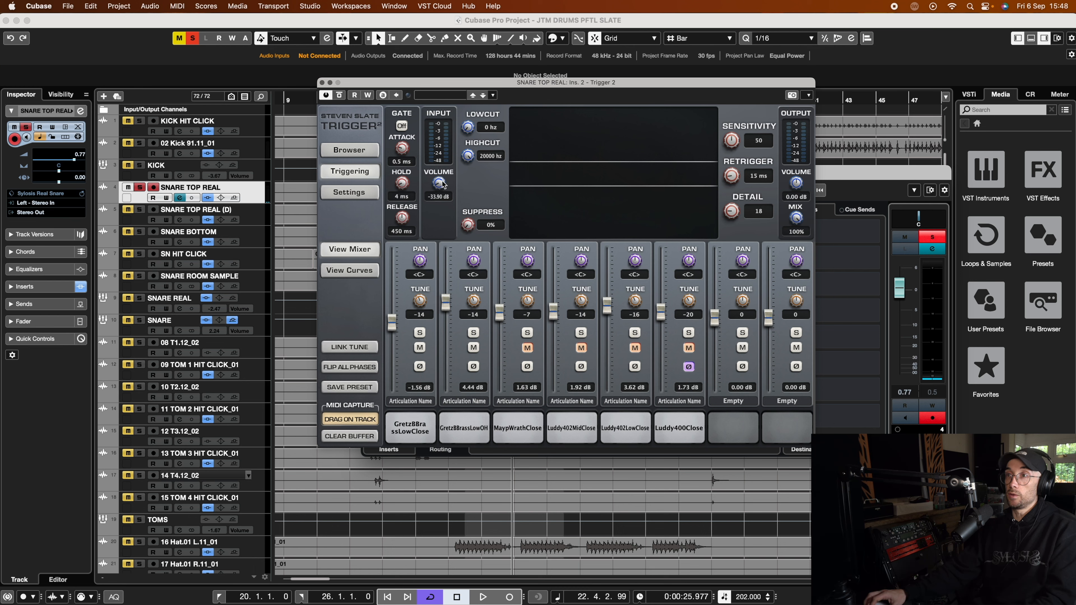
drag(441, 188, 441, 139)
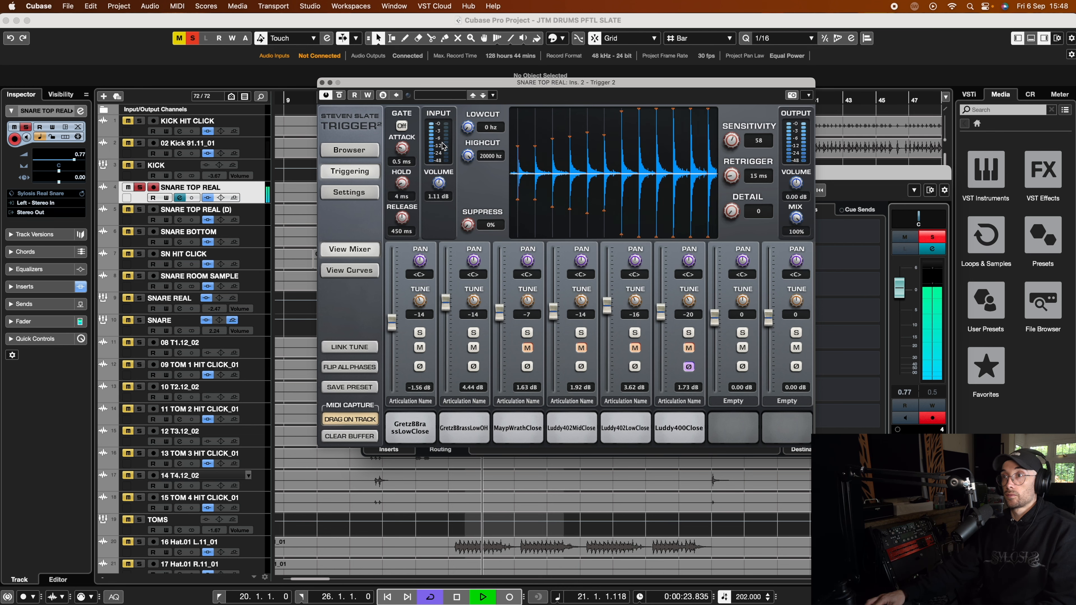
key(space)
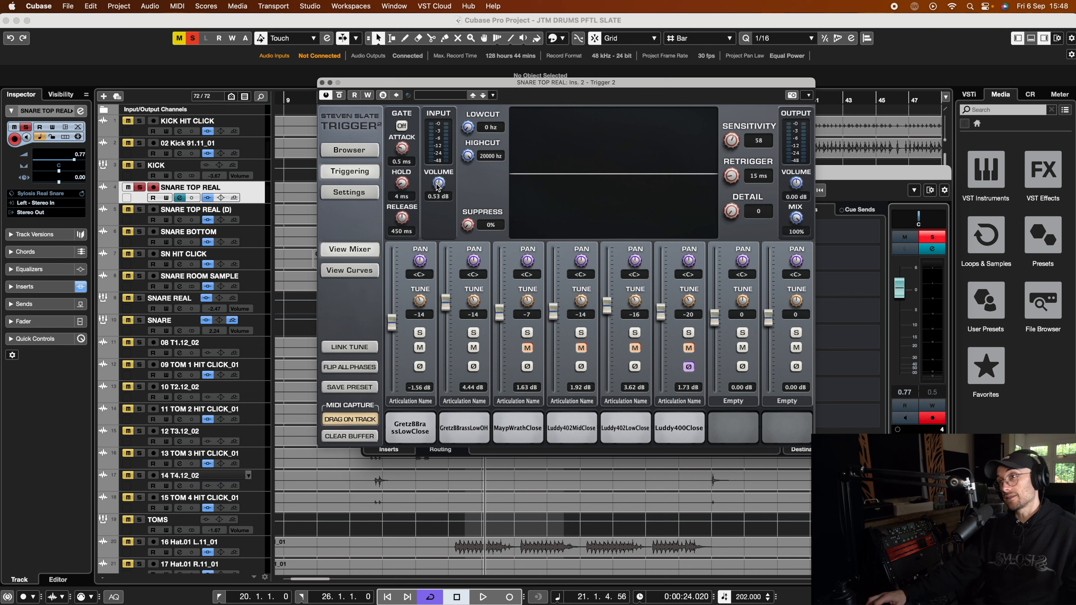
Step: Close the Trigger and channel windows, unsolo the snare, and select the 09 TOM 1 HIT CLICK track near bar 15
click(321, 83)
click(369, 173)
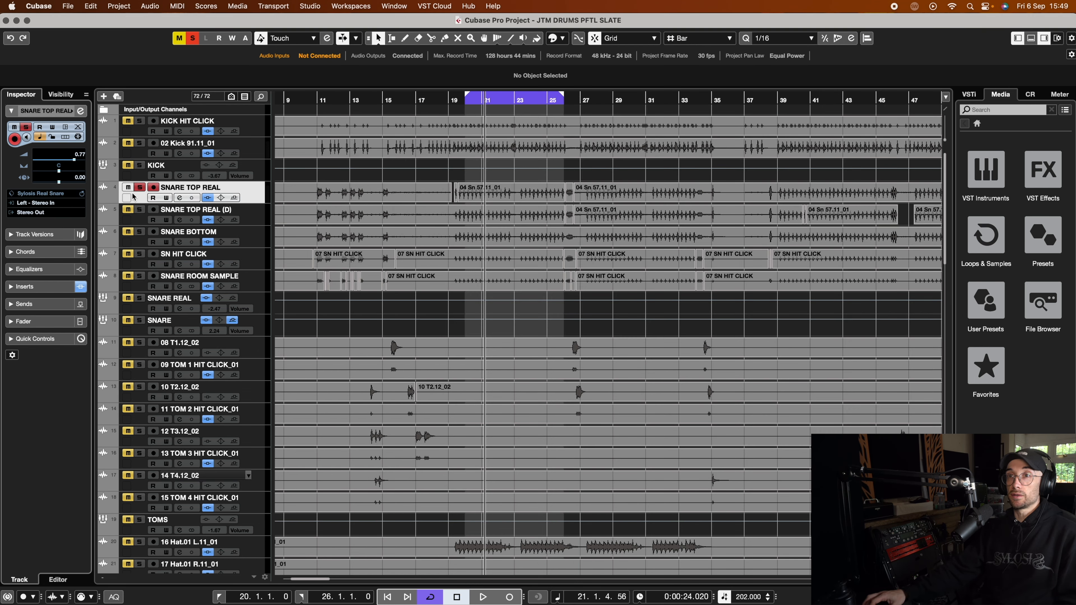
scroll(417, 255, left, 2)
click(417, 104)
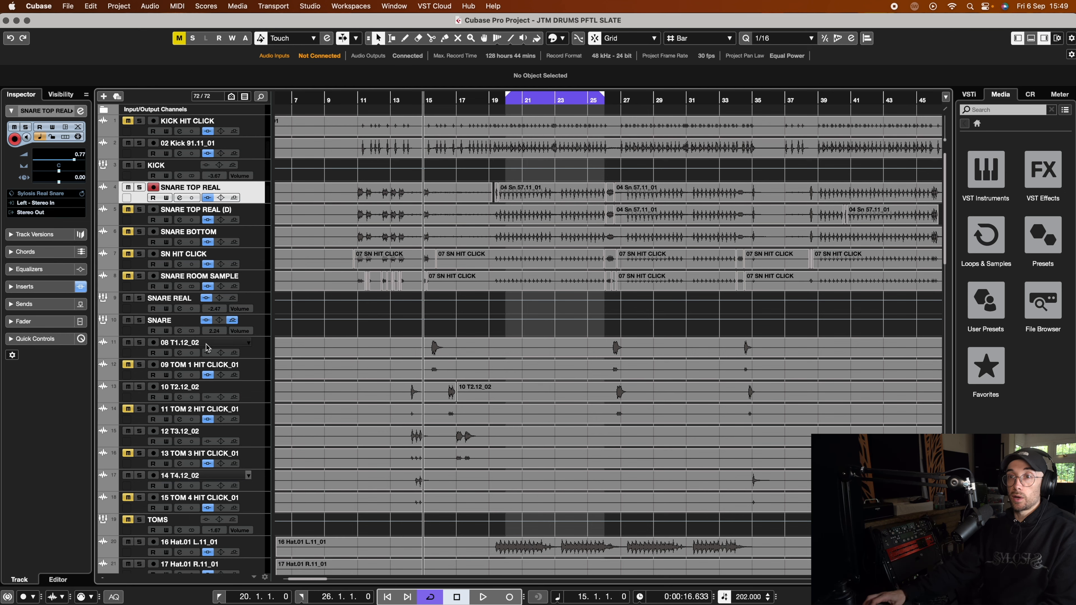
click(453, 370)
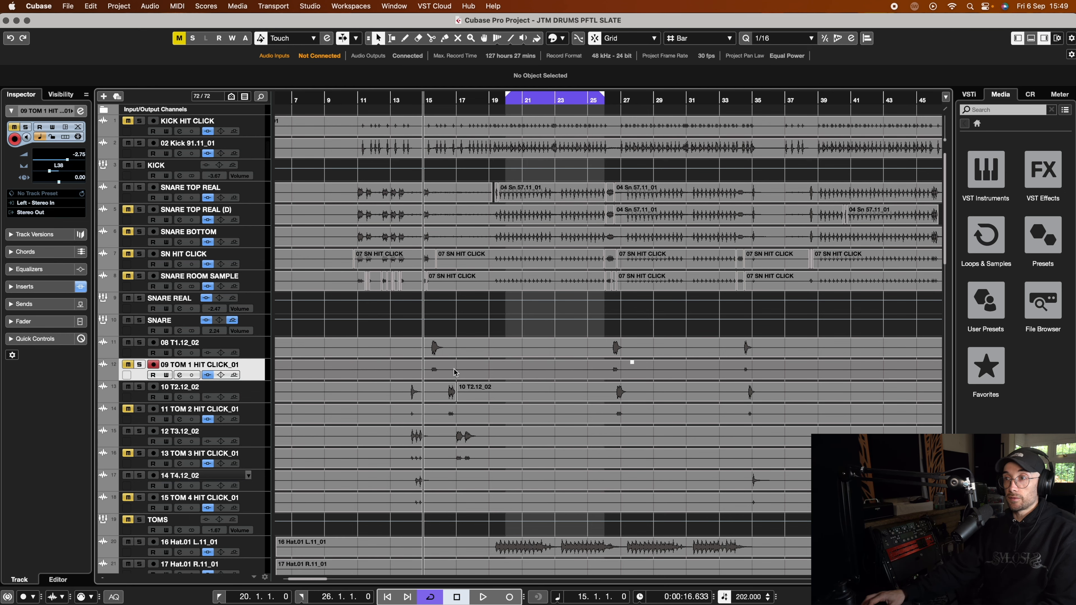
Step: Set the snap grid type to Beat and swap the real tom tracks for the tom hit click tracks using their mutes
mouse_move(430, 100)
mouse_down()
mouse_move(427, 120)
mouse_move(436, 116)
mouse_up()
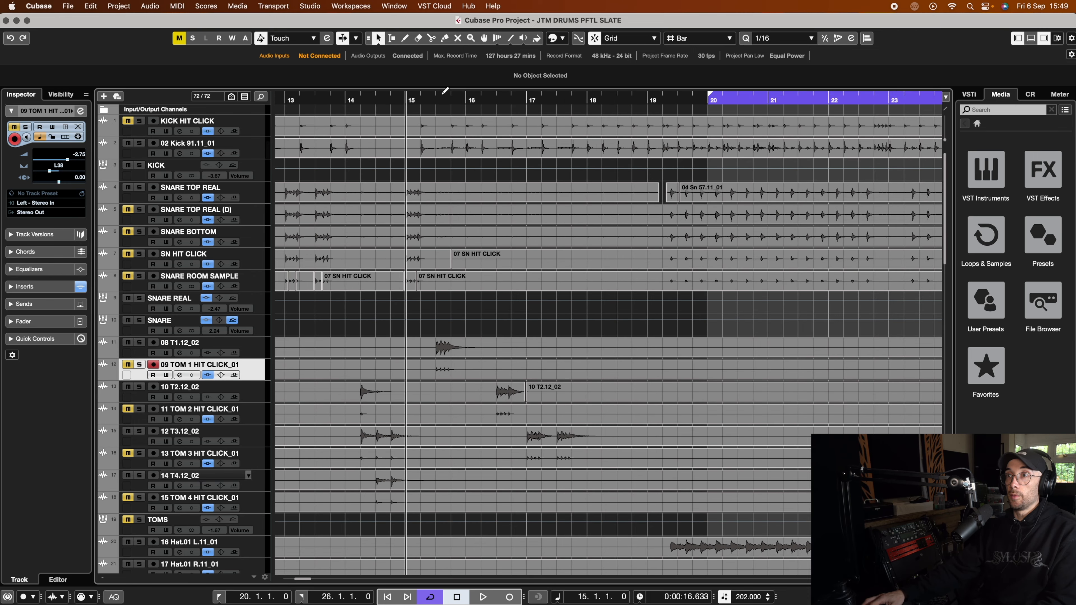
click(466, 93)
click(702, 39)
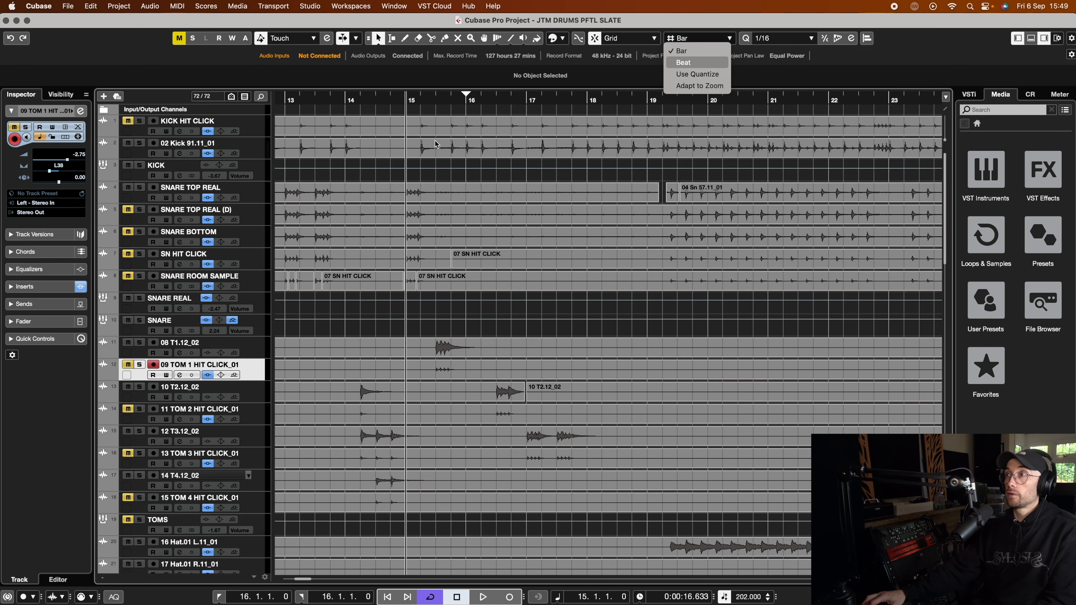
key(Return)
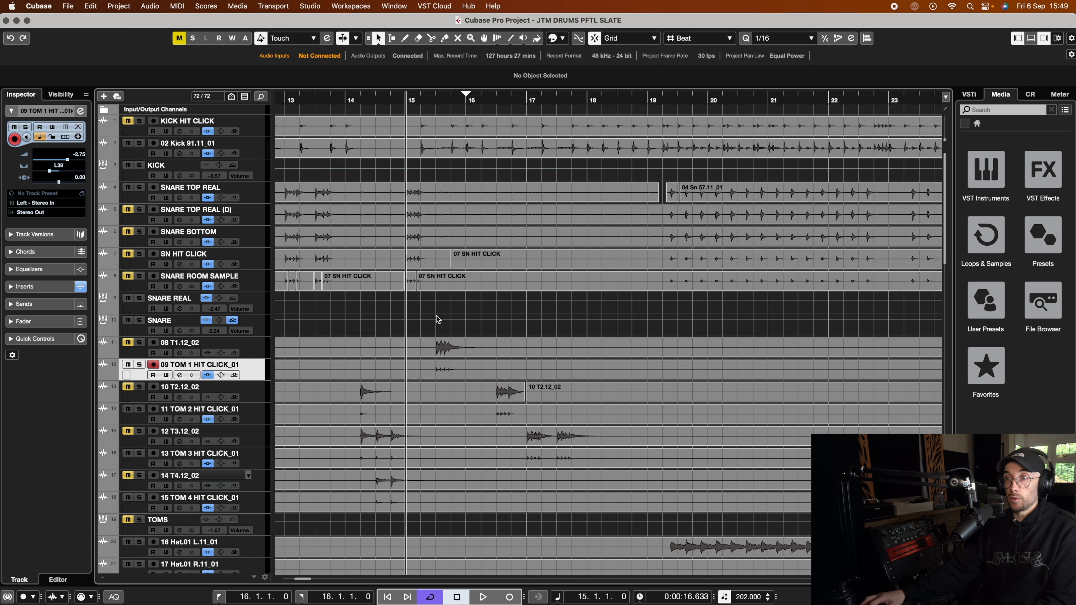
Step: Play from about bar 11 through the tom fills with the SN HIT CLICK and tom hit click tracks replacing the real drums
scroll(325, 100, left, 5)
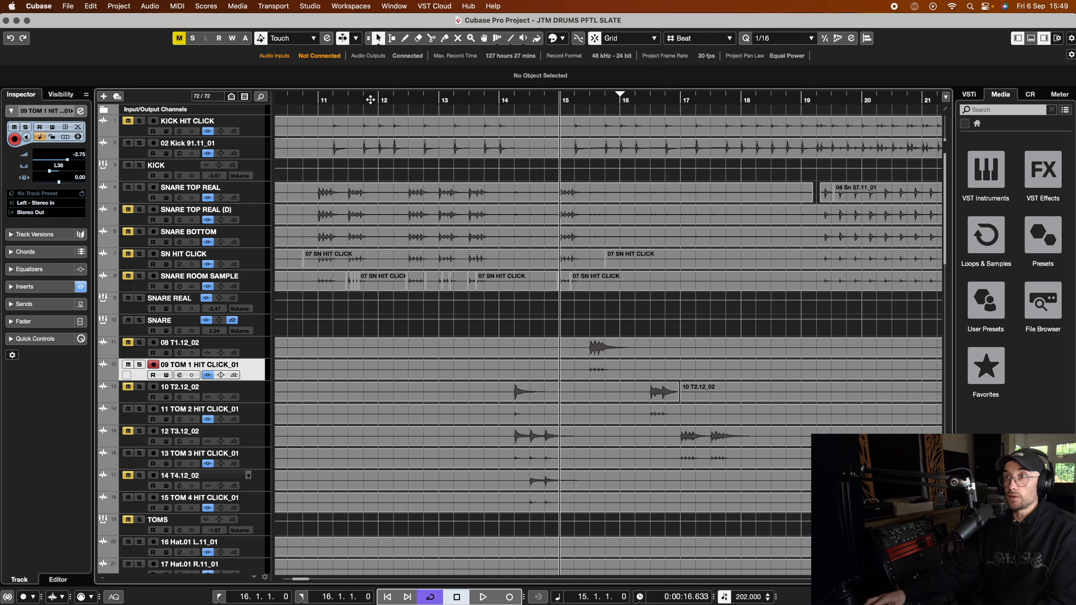
click(318, 101)
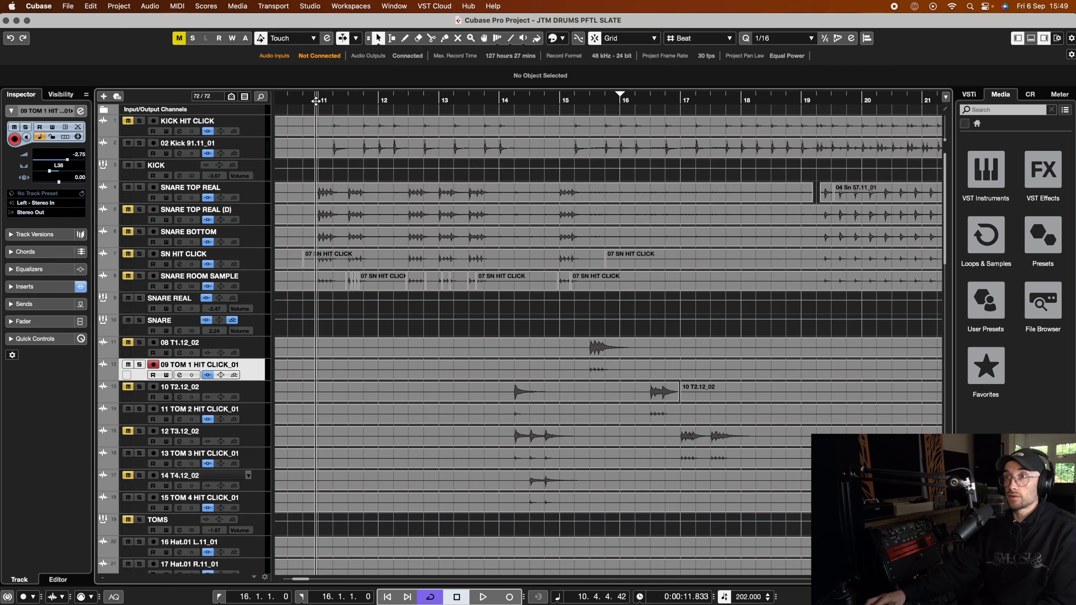
key(space)
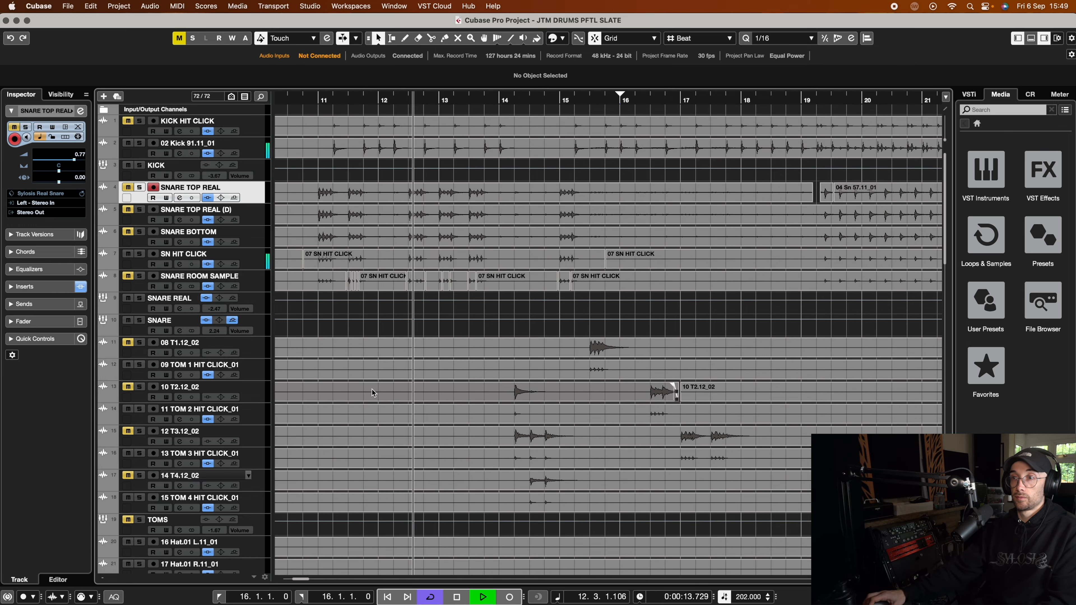
scroll(372, 390, down, 2)
key(f)
scroll(372, 389, down, 1)
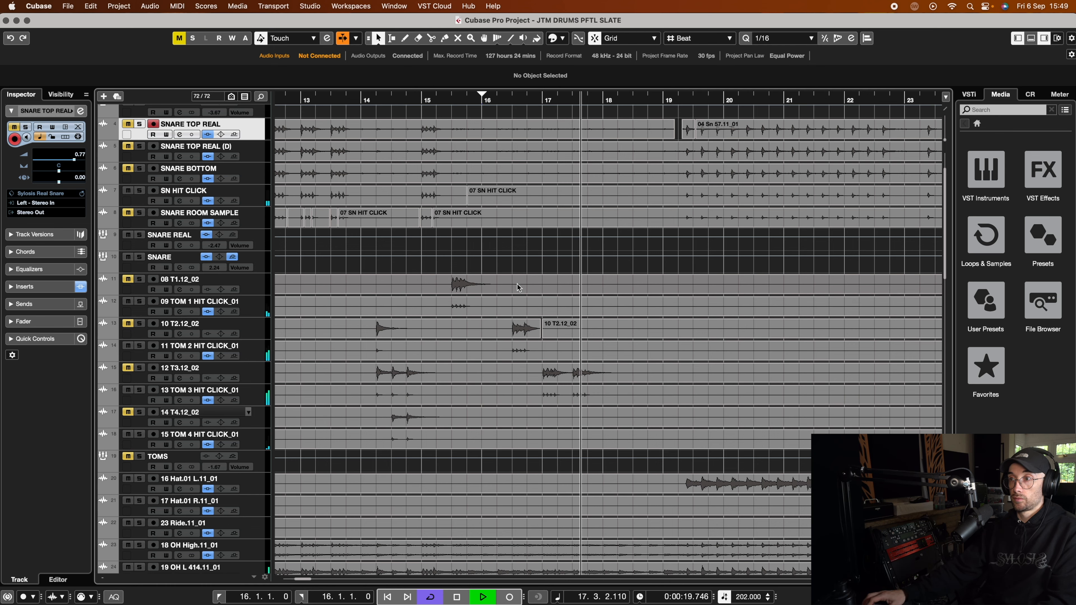
key(space)
Step: Loop the tom fill from 15.2 to 16.2 and play it with the 09 TOM 1 HIT CLICK track soloed
mouse_move(432, 97)
mouse_down()
mouse_move(433, 111)
mouse_move(504, 94)
mouse_move(580, 94)
mouse_up()
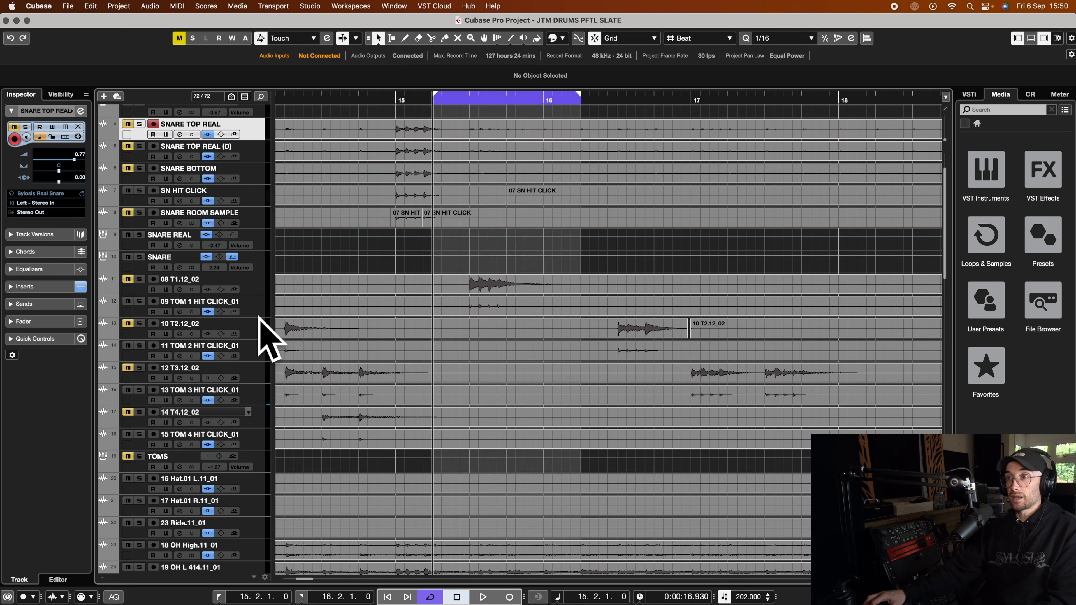
click(140, 302)
key(space)
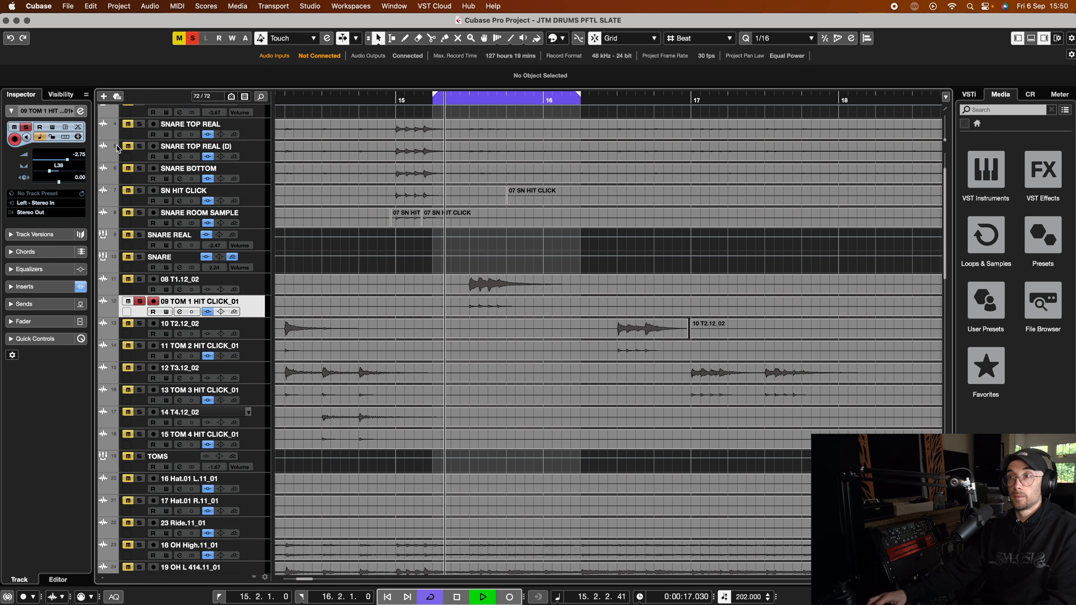
Step: Open Trigger 2 on the 09 TOM 1 HIT CLICK track and set Yameh10TomOH to -3.56 dB and Yameh10TomRooms to -11.88 dB
click(80, 111)
key(space)
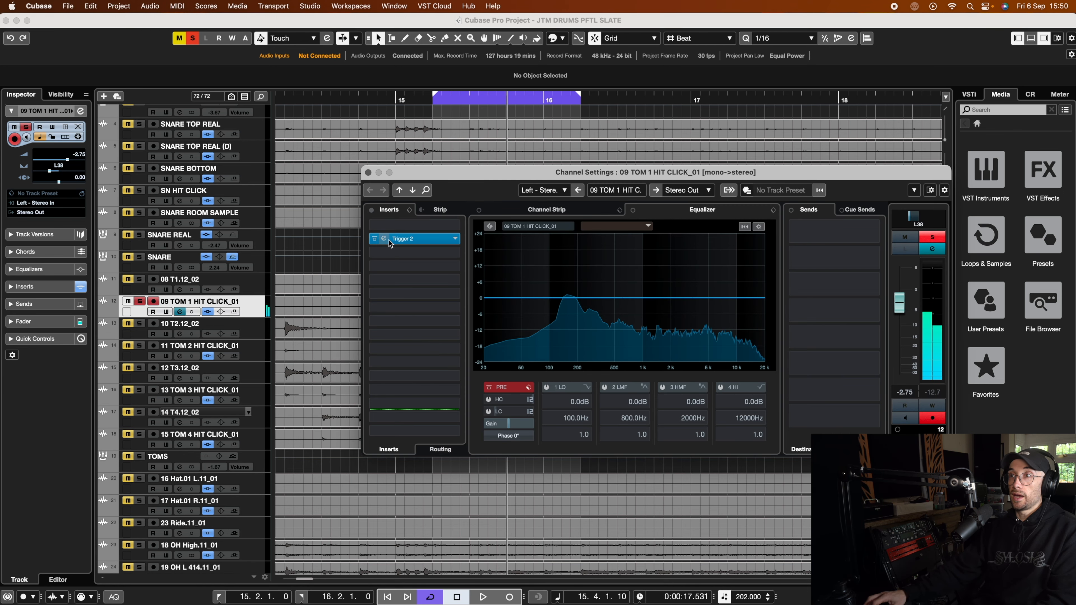
click(383, 237)
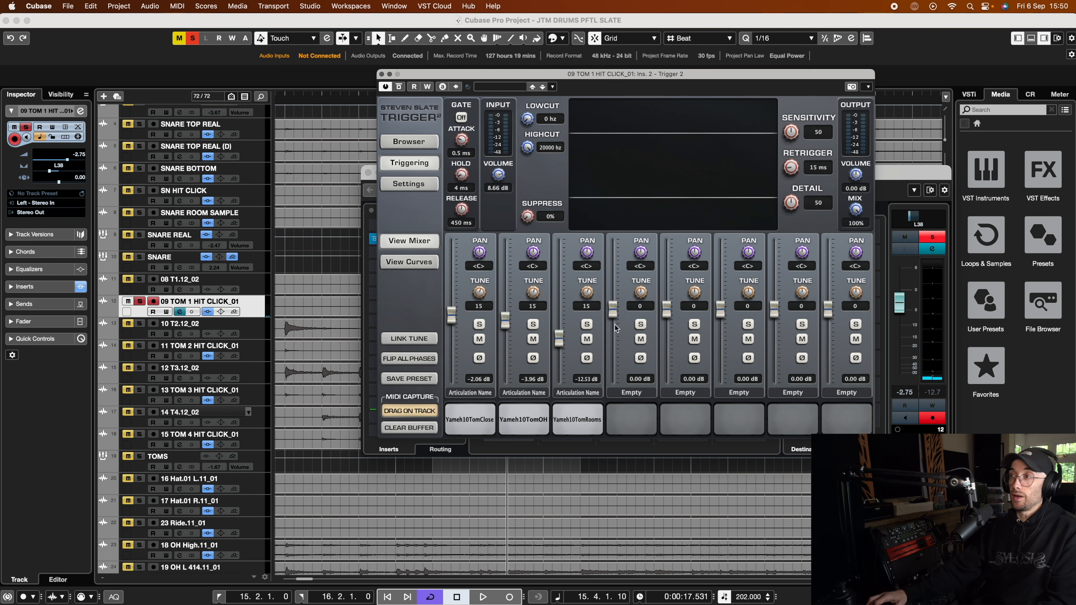
drag(560, 347, 560, 348)
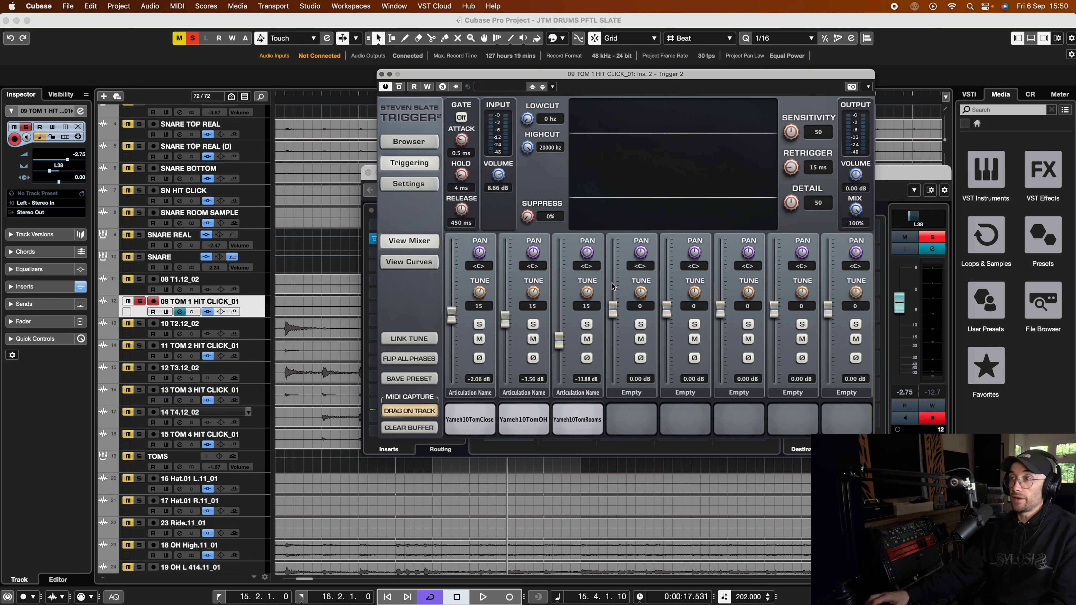
Step: Play the soloed tom loop and lower the tom Trigger's input volume
key(space)
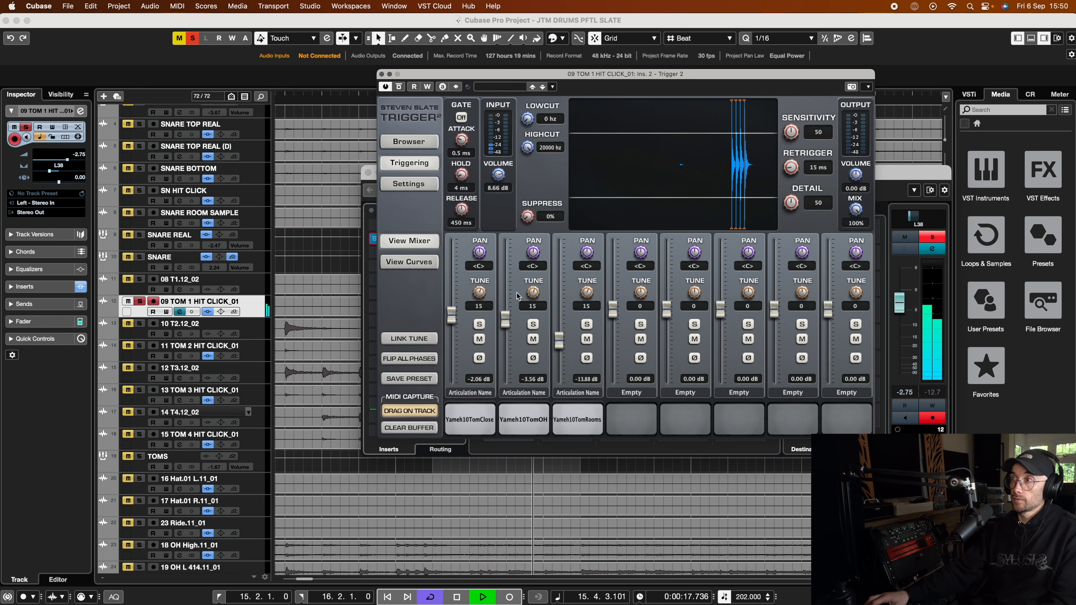
key(space)
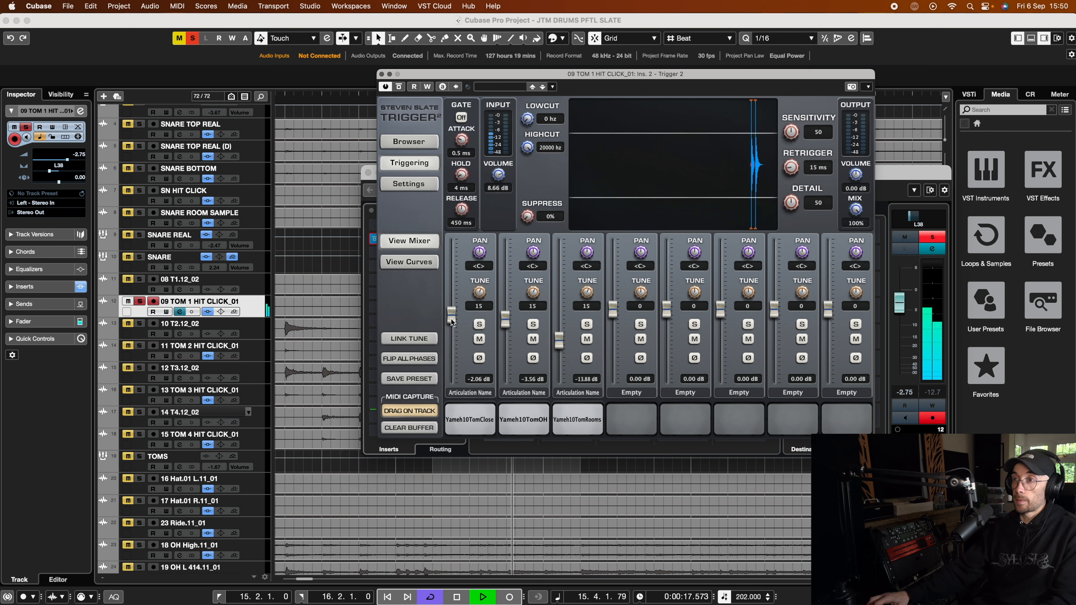
drag(497, 174, 498, 205)
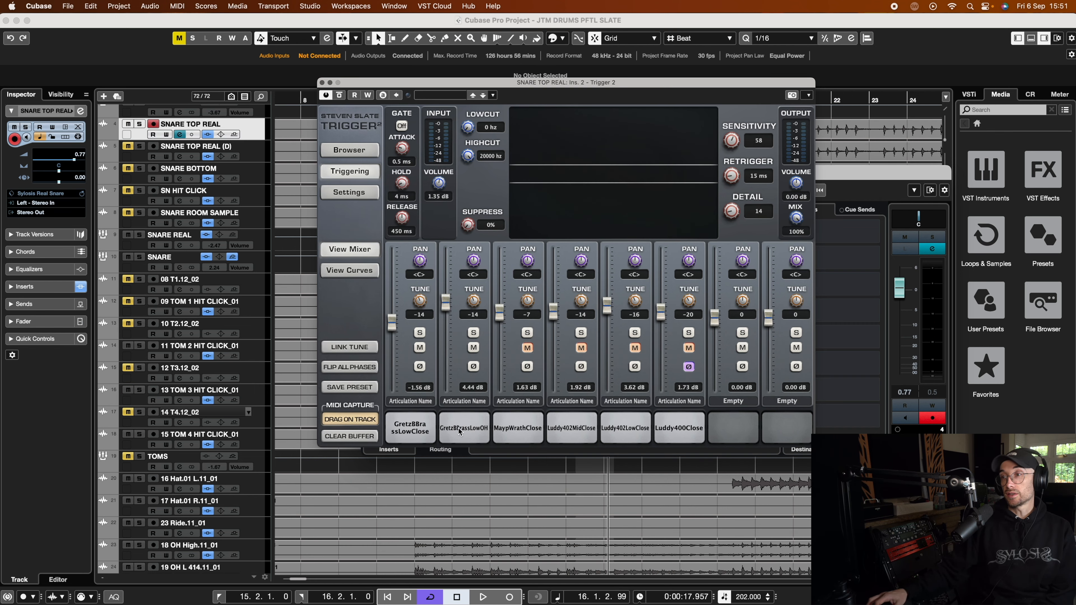
Step: Audition the Gretz overhead and close samples in SNARE TOP REAL's Trigger and set the Gretz8BrassLowOH fader to 3.57 dB
click(461, 431)
click(430, 431)
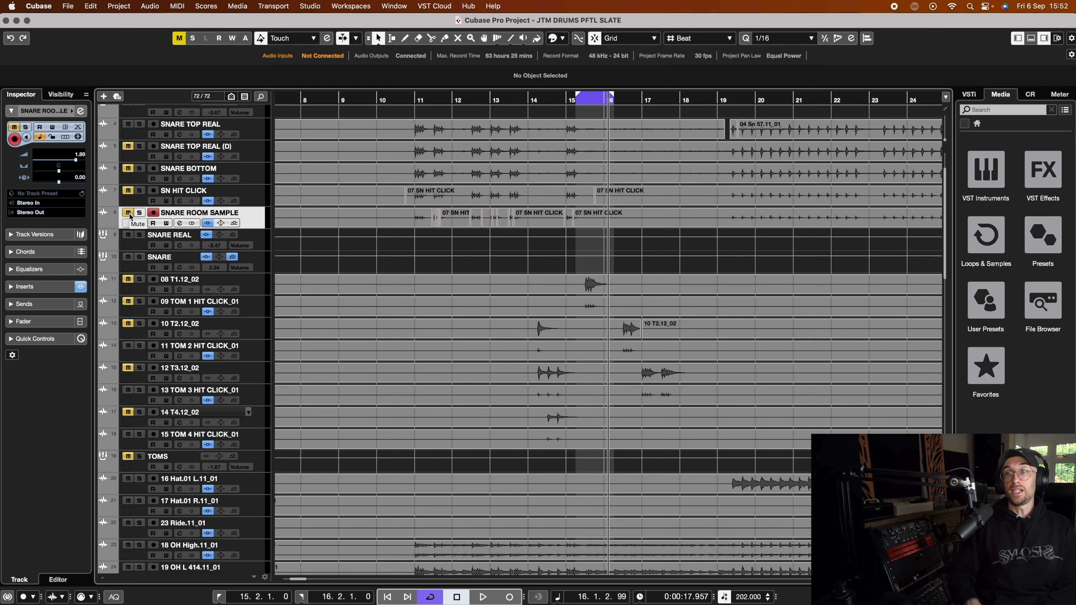
click(130, 138)
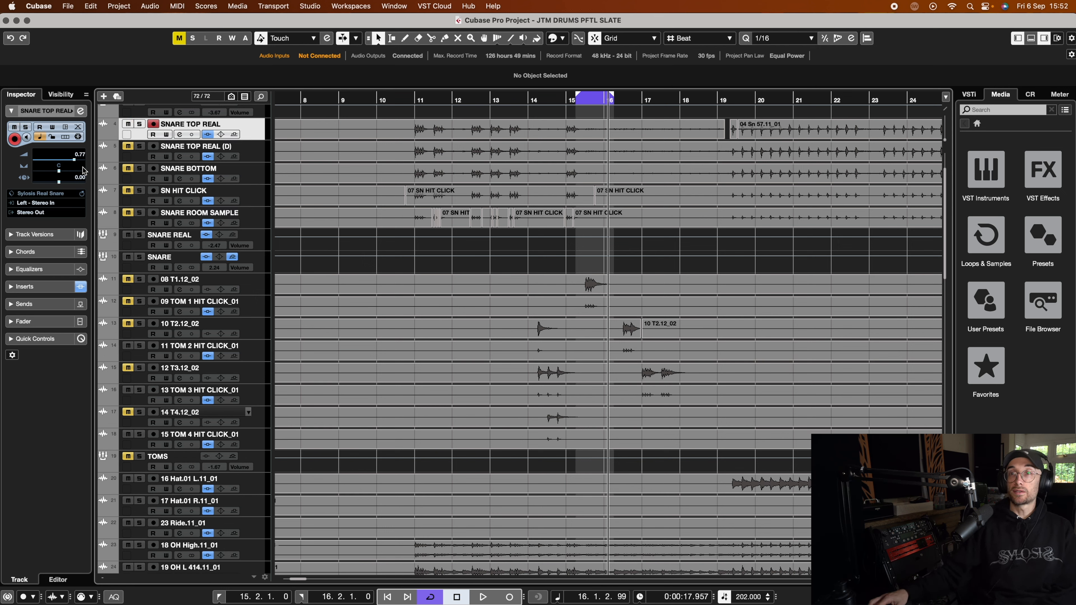
click(80, 112)
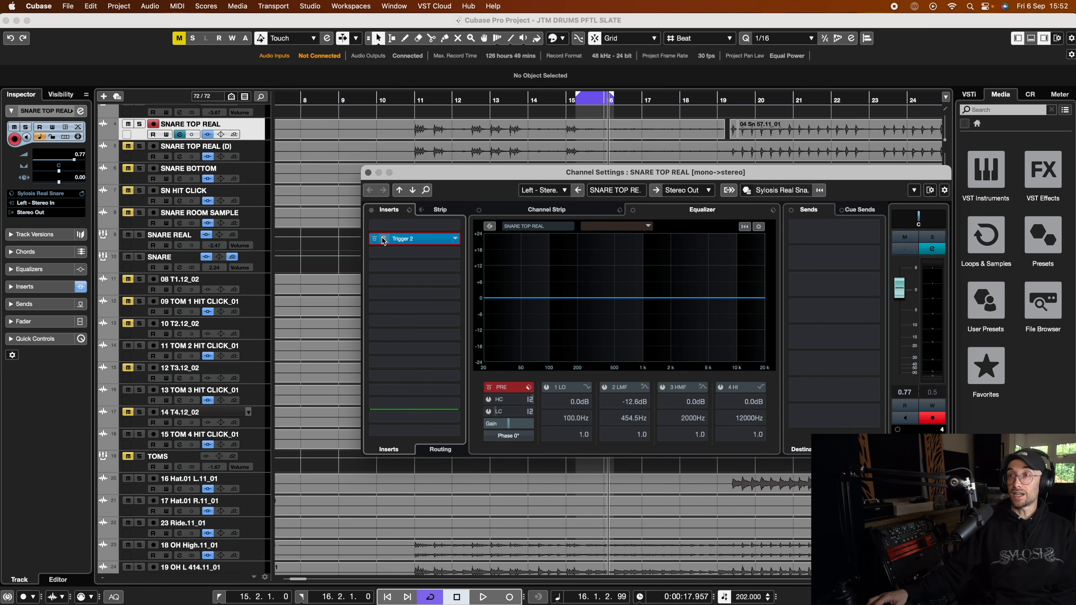
click(406, 242)
click(465, 428)
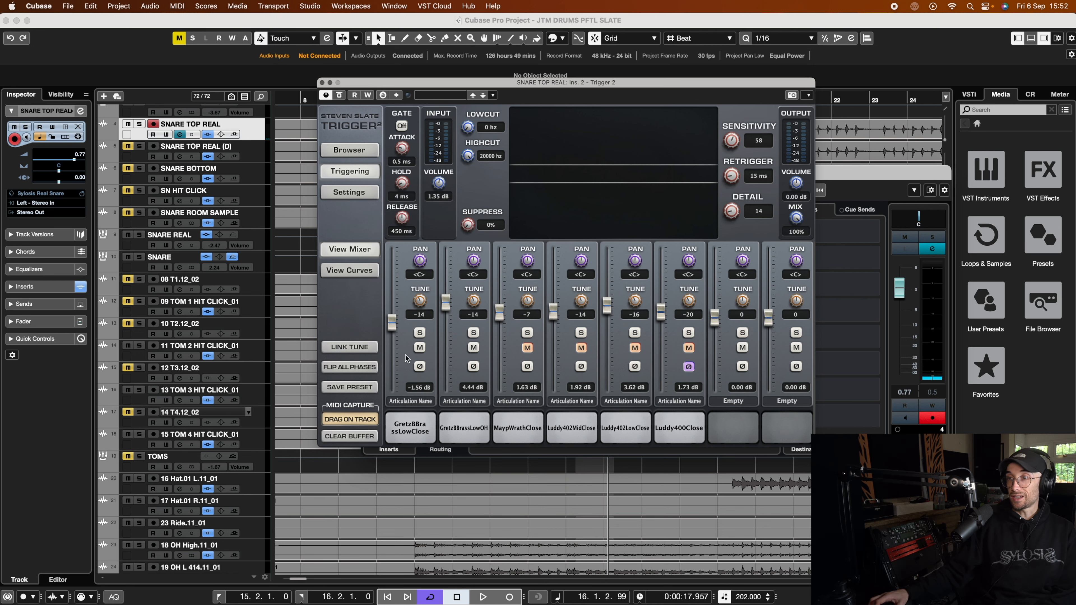
drag(445, 306, 445, 309)
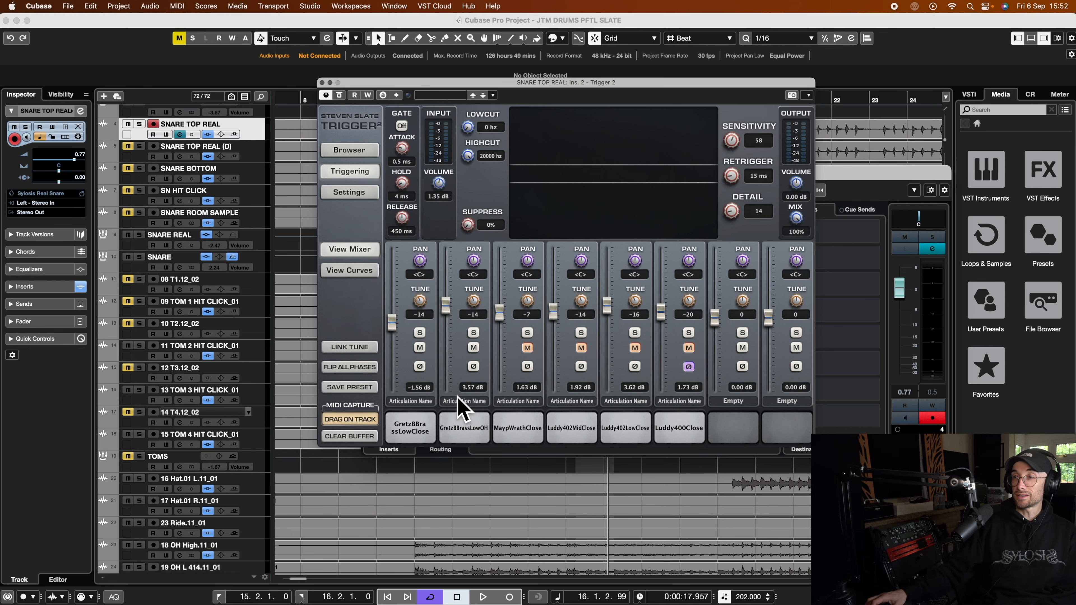
Step: Close the SNARE TOP REAL Trigger and channel windows and unmute the SNARE ROOM SAMPLE track
click(322, 82)
click(375, 169)
click(127, 213)
click(131, 226)
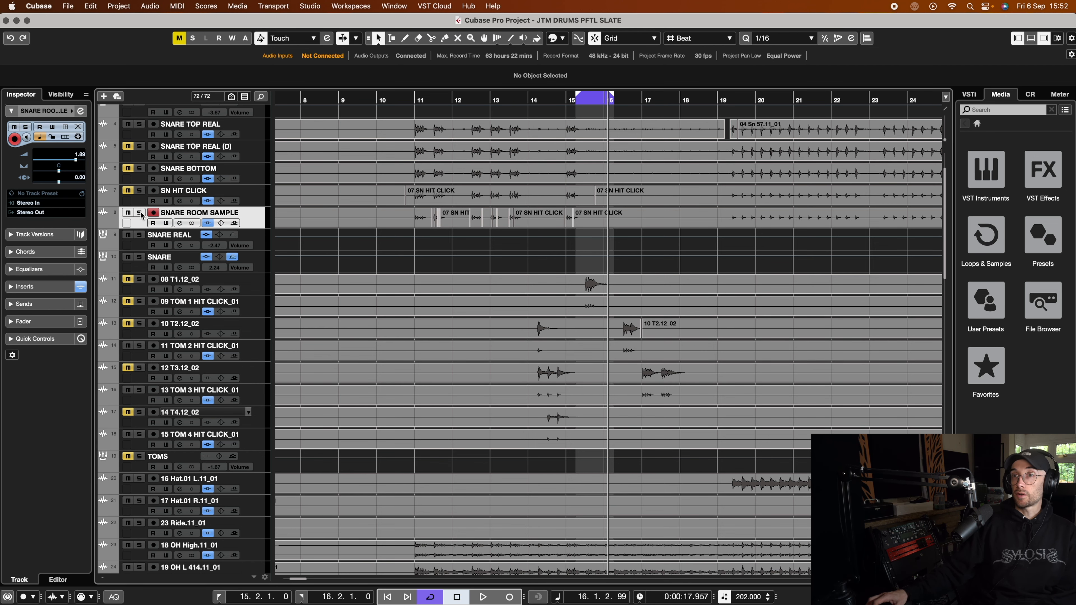
Step: Inspect the Gretz8BrassLowRooms setup in the SNARE ROOM SAMPLE track's Trigger 2 and play the loop over bars 20 to 22
click(81, 110)
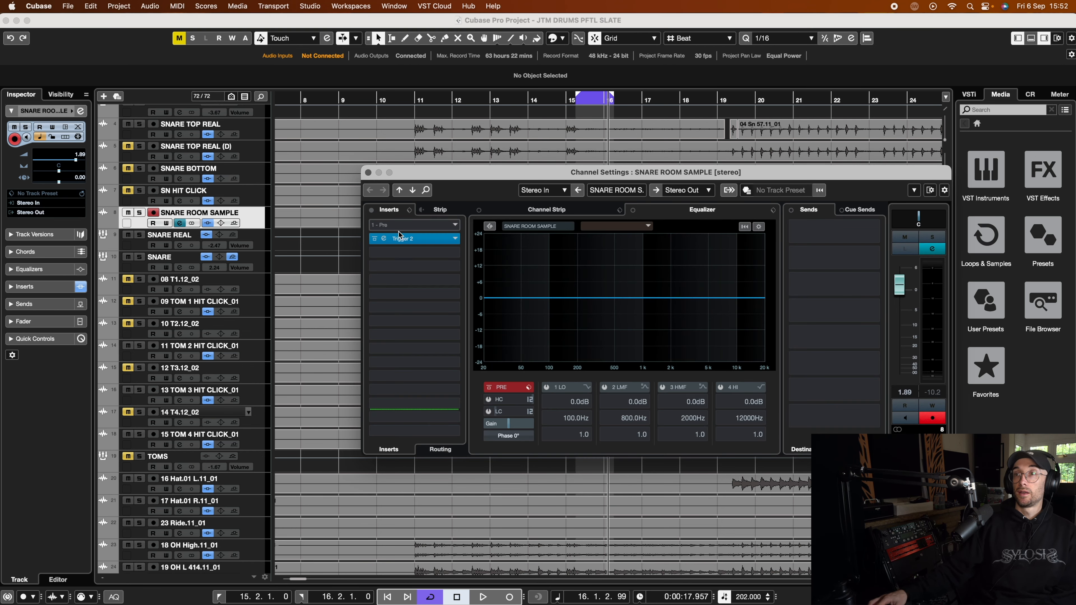
click(384, 239)
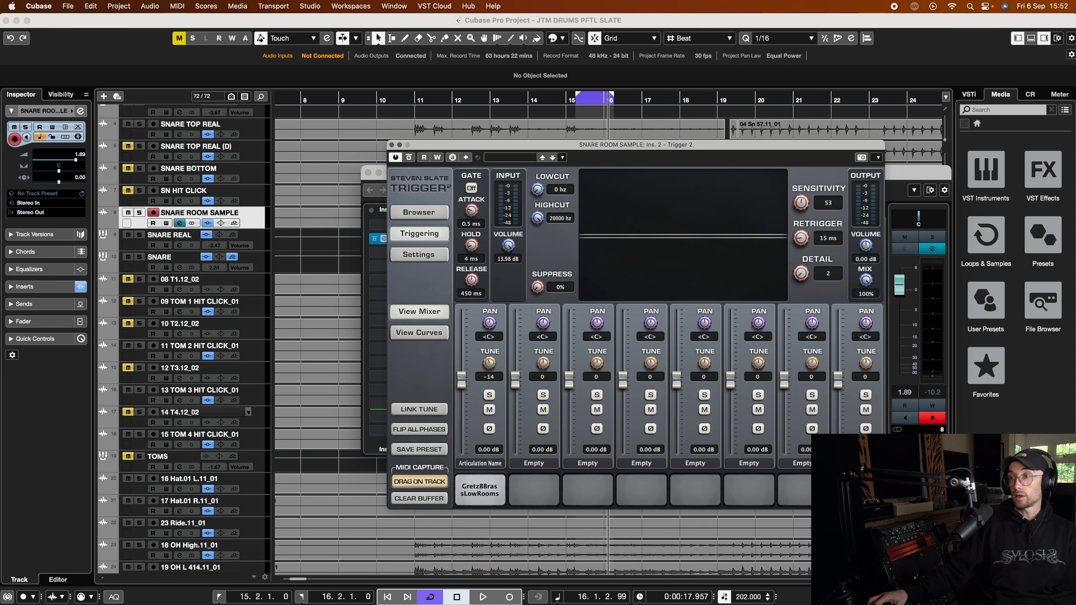
scroll(490, 367, up, 4)
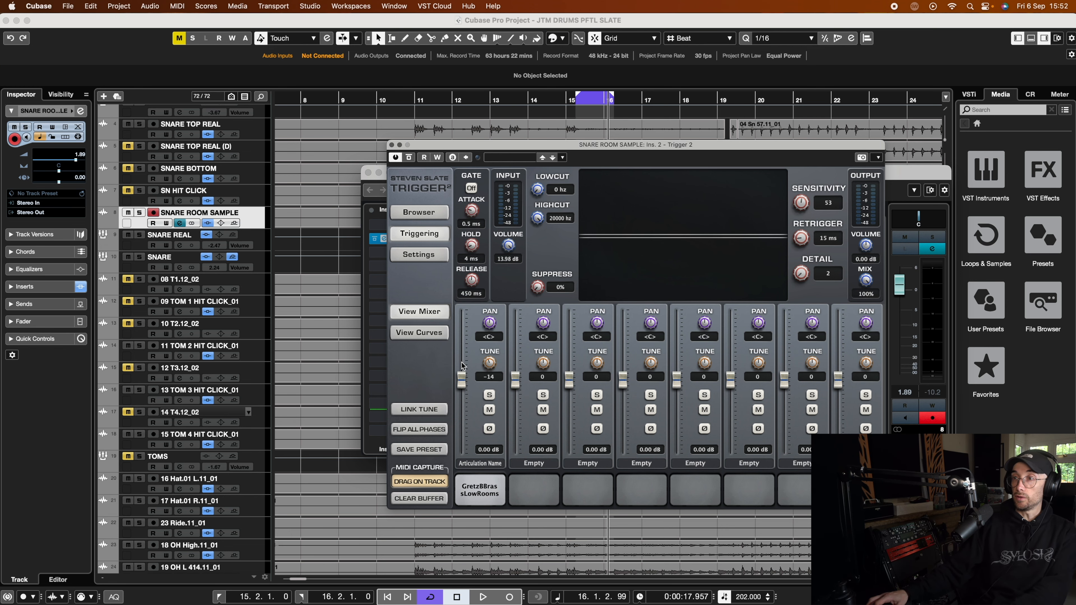
key(space)
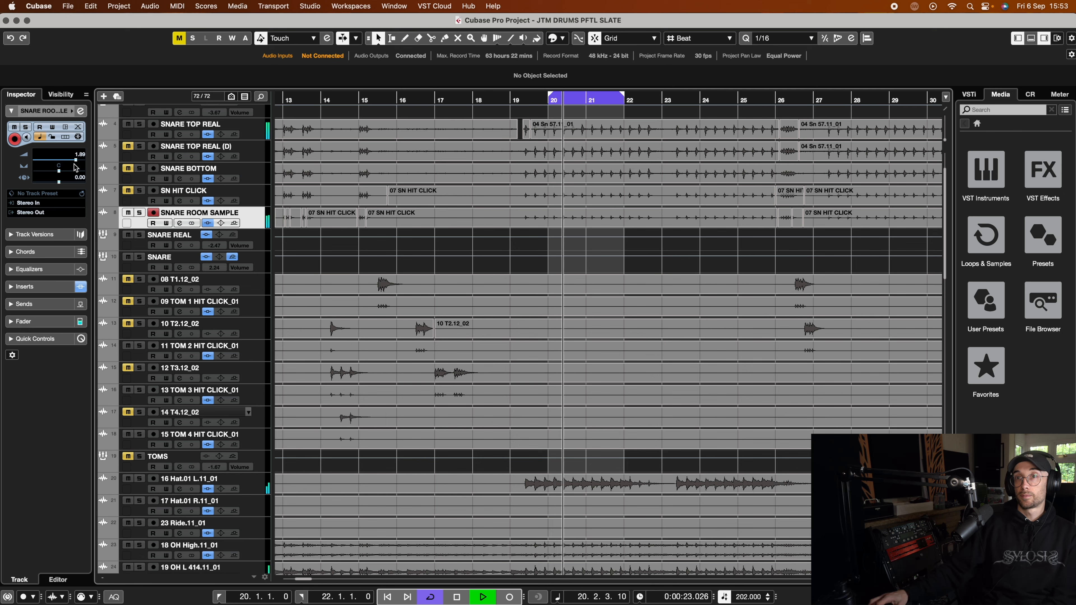
Step: Balance SNARE ROOM SAMPLE against the playing loop, checking it briefly in solo, and set its channel fader to -1.53 dB
click(81, 112)
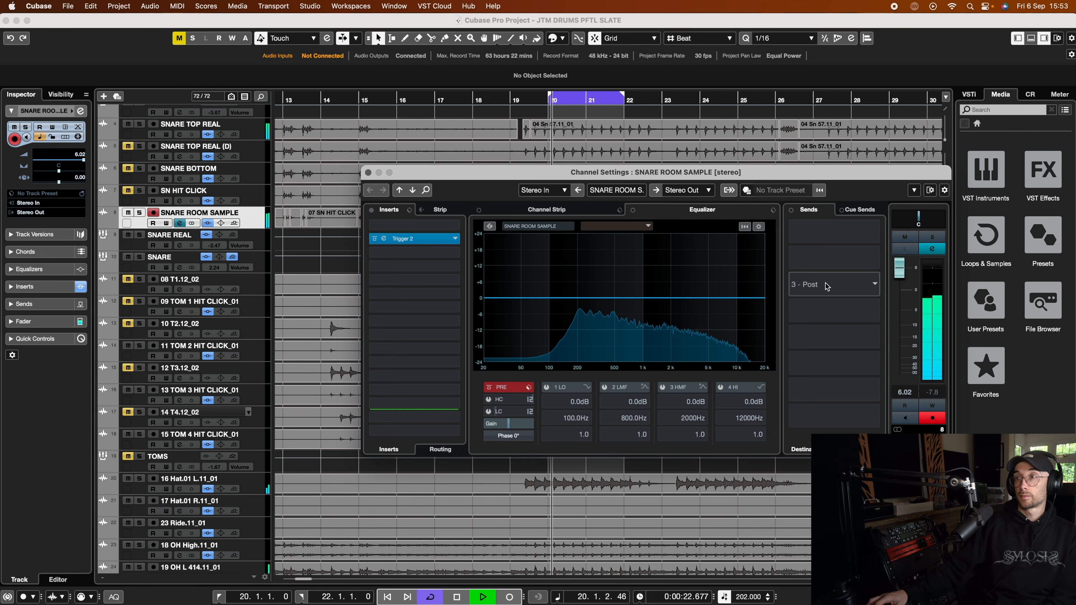
mouse_move(899, 268)
mouse_down()
mouse_move(896, 380)
mouse_move(899, 285)
mouse_up()
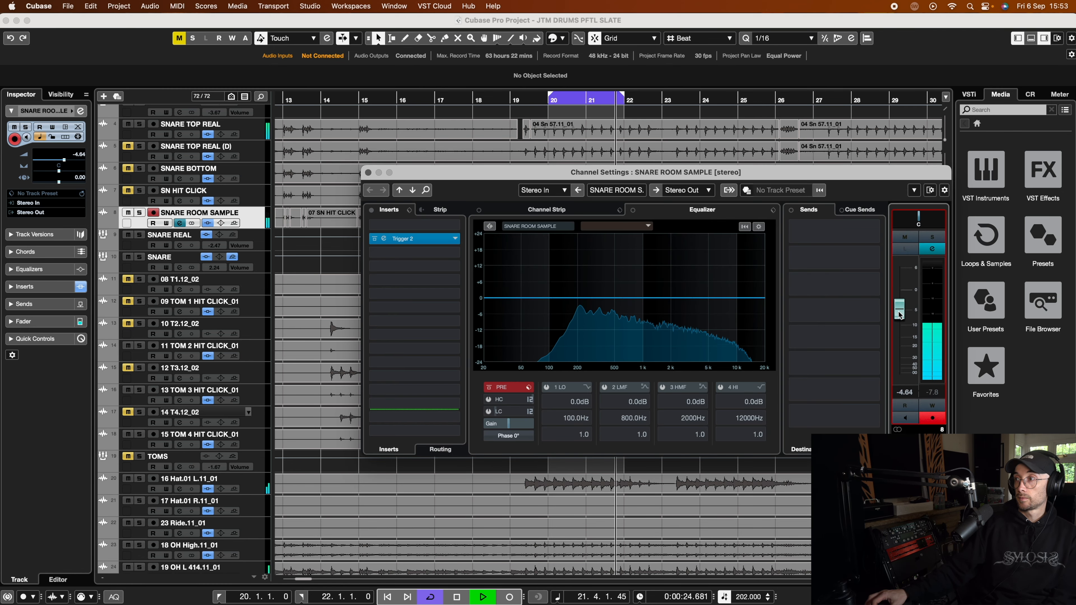
click(931, 237)
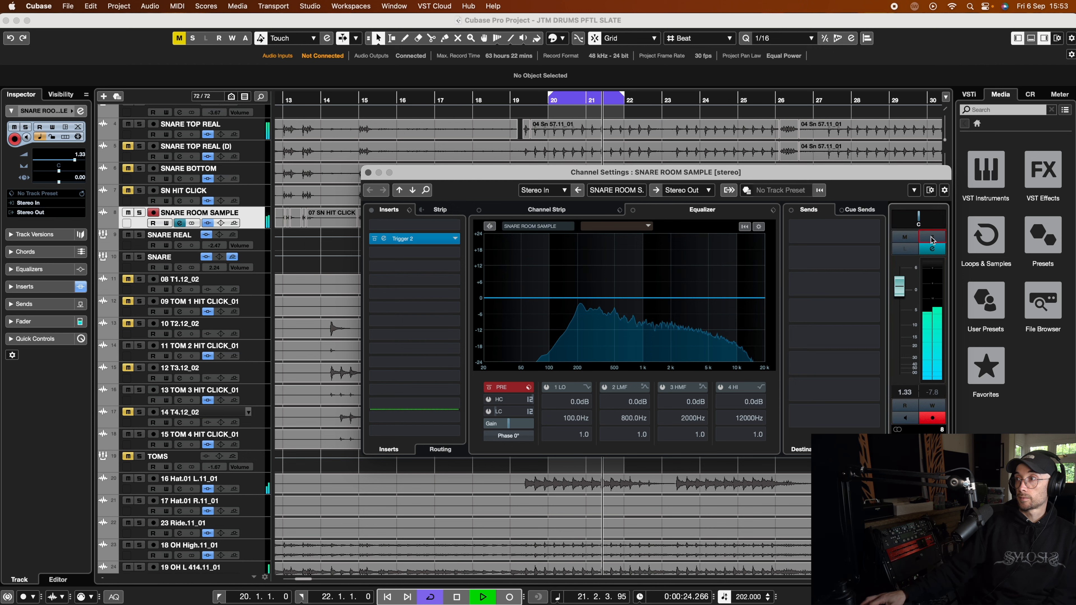
drag(899, 288, 895, 299)
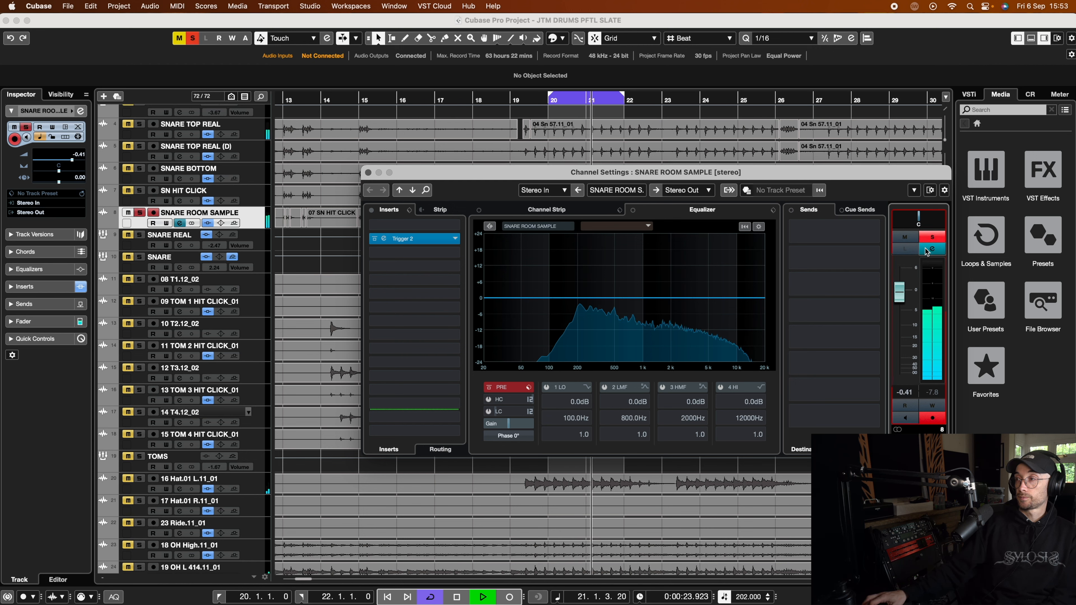
click(931, 236)
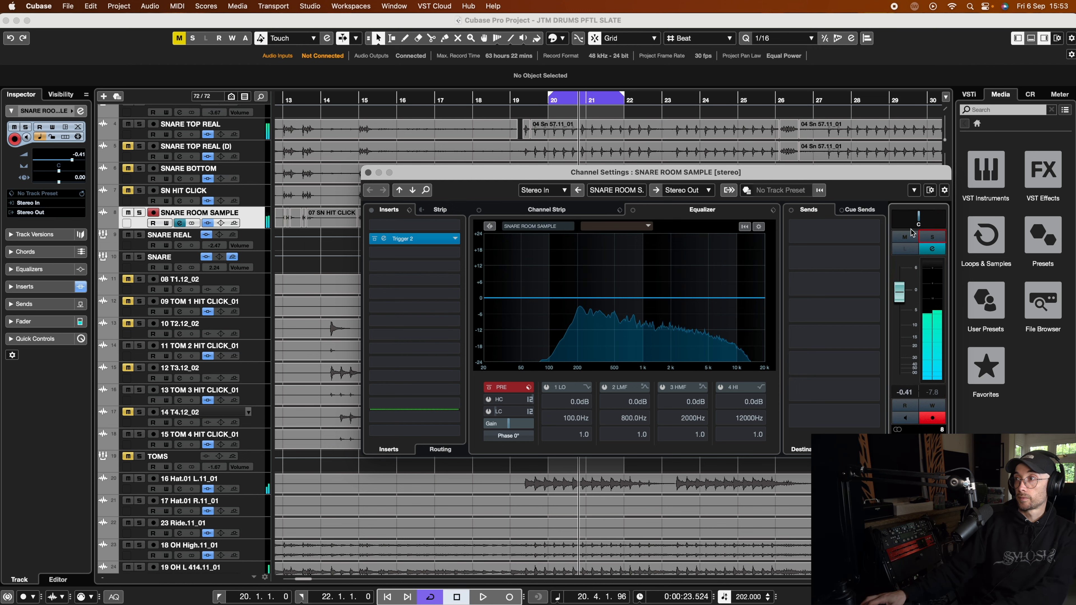
mouse_move(899, 293)
mouse_down()
mouse_move(890, 397)
mouse_move(901, 279)
mouse_move(899, 301)
mouse_up()
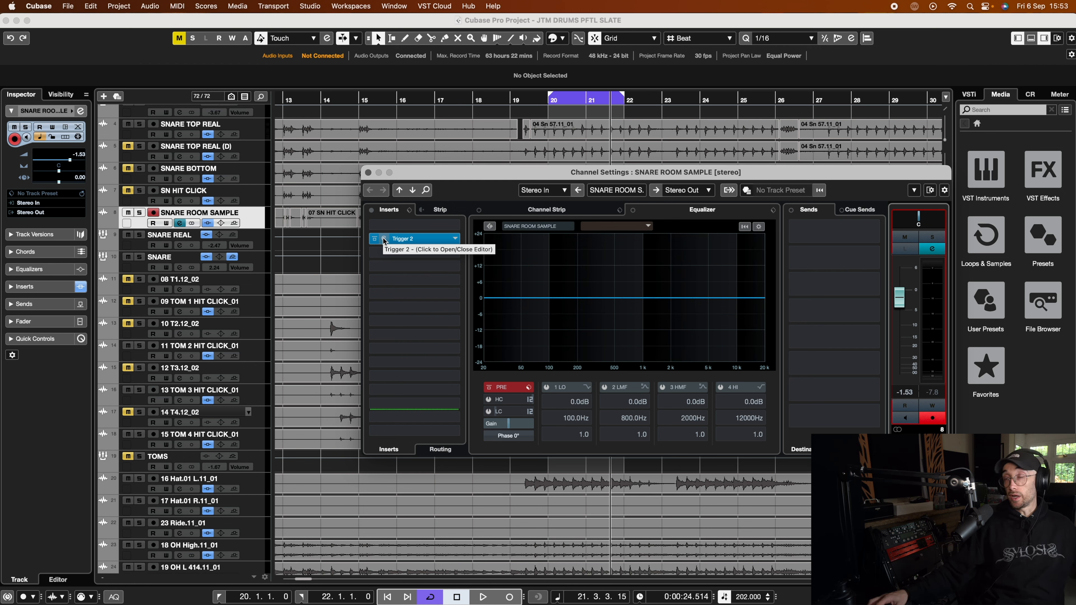
Step: Audition SNARE ROOM SAMPLE in solo, set its fader to -1.77 dB, and close its channel settings with solo off
click(932, 237)
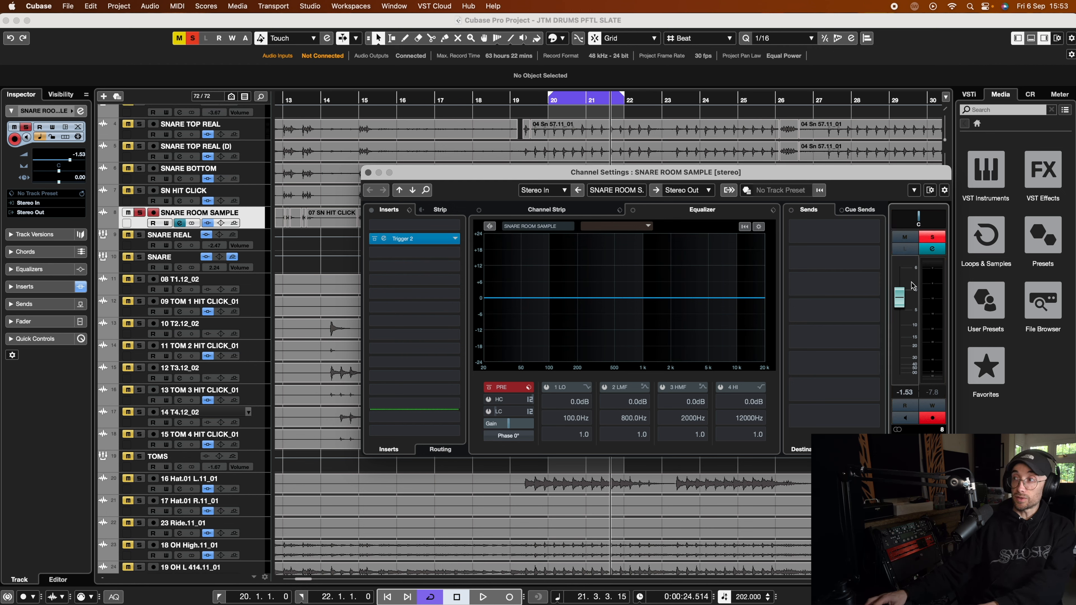
key(space)
drag(897, 305, 895, 304)
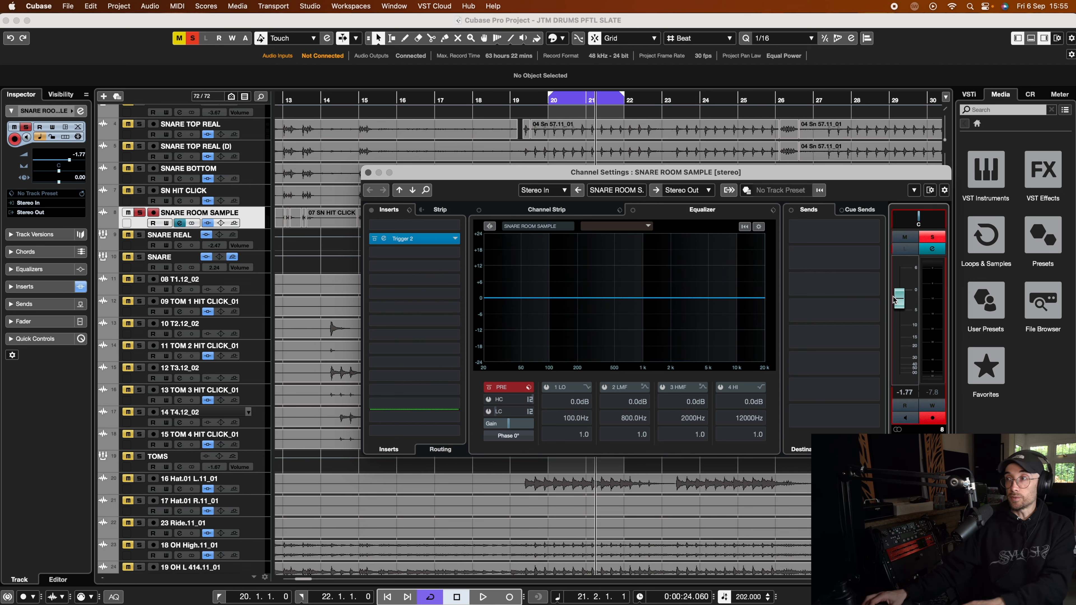
key(space)
key(space)
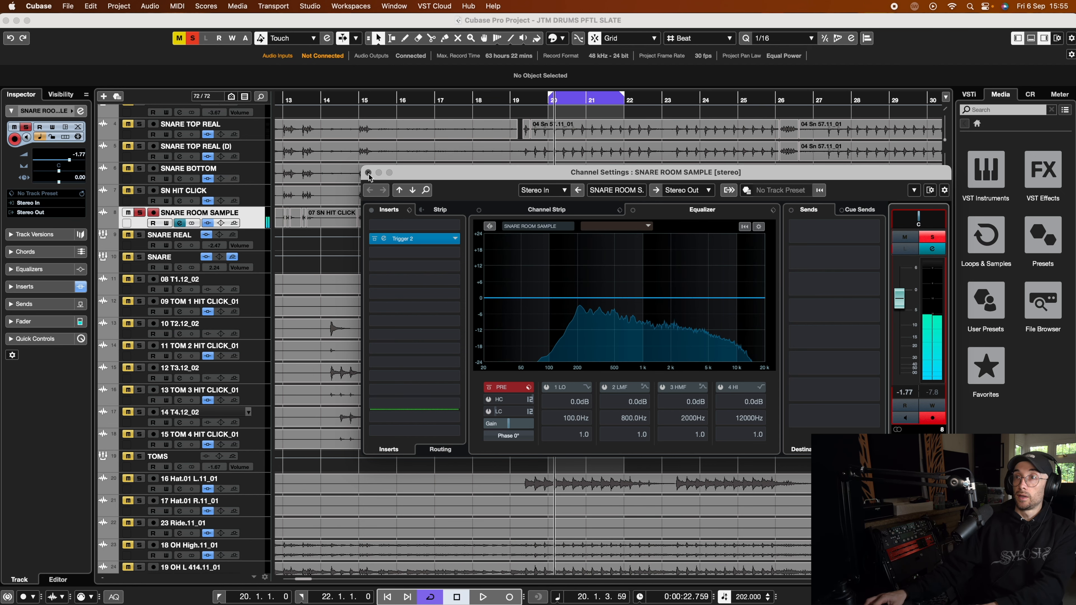
click(369, 172)
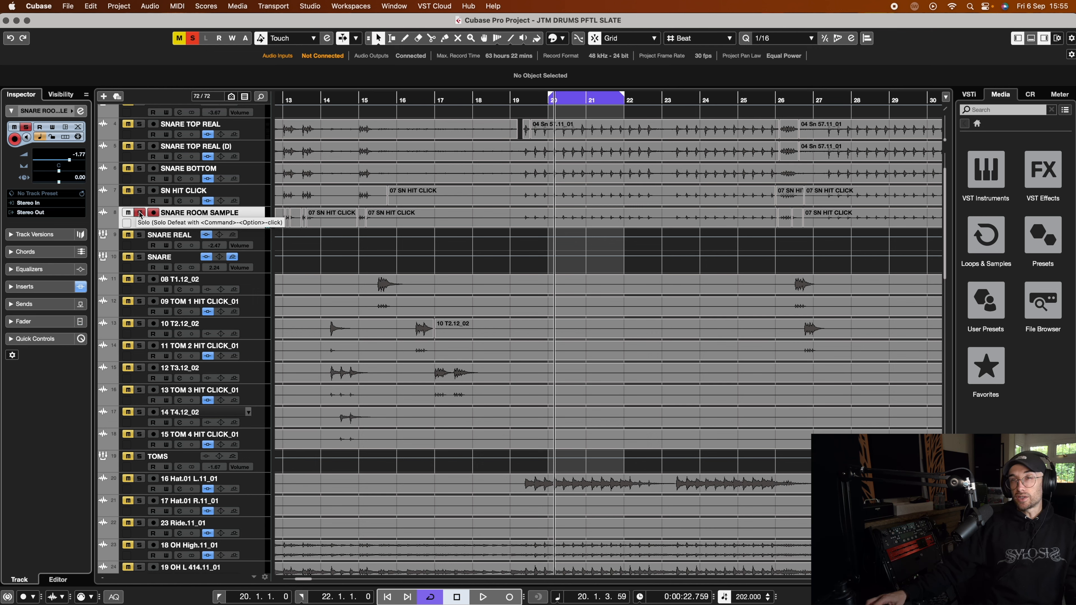
click(140, 213)
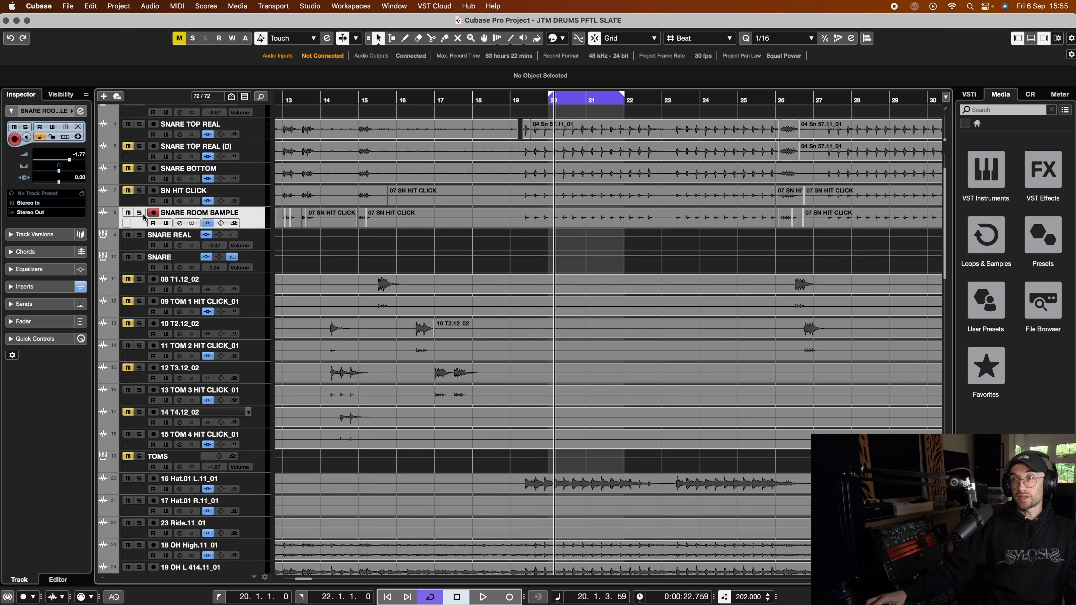
Step: Open the channel settings of the KICK HIT CLICK track
scroll(468, 216, up, 3)
scroll(468, 216, right, 4)
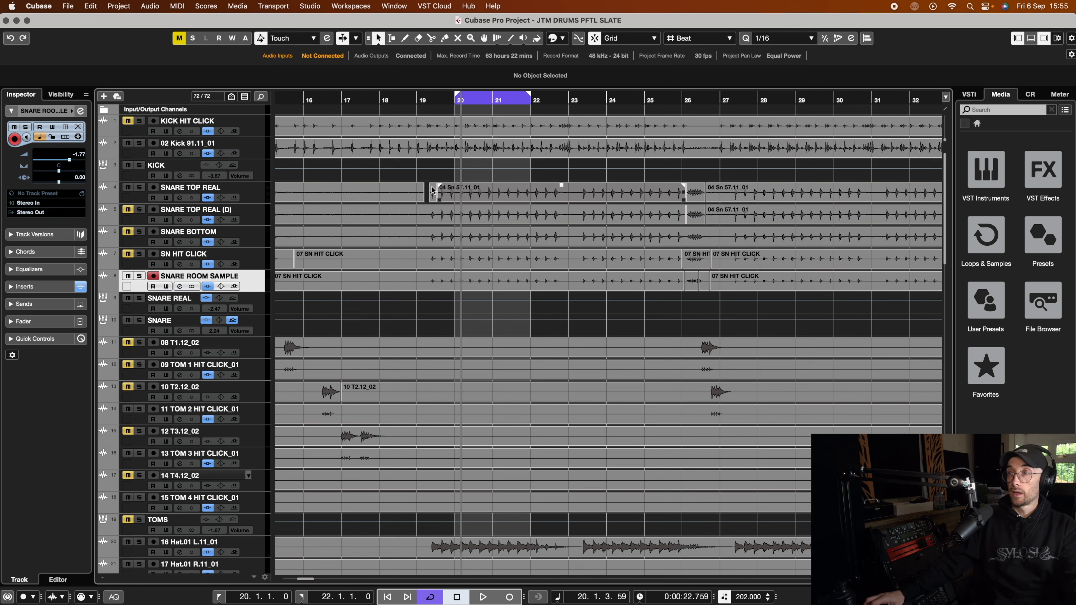
click(129, 132)
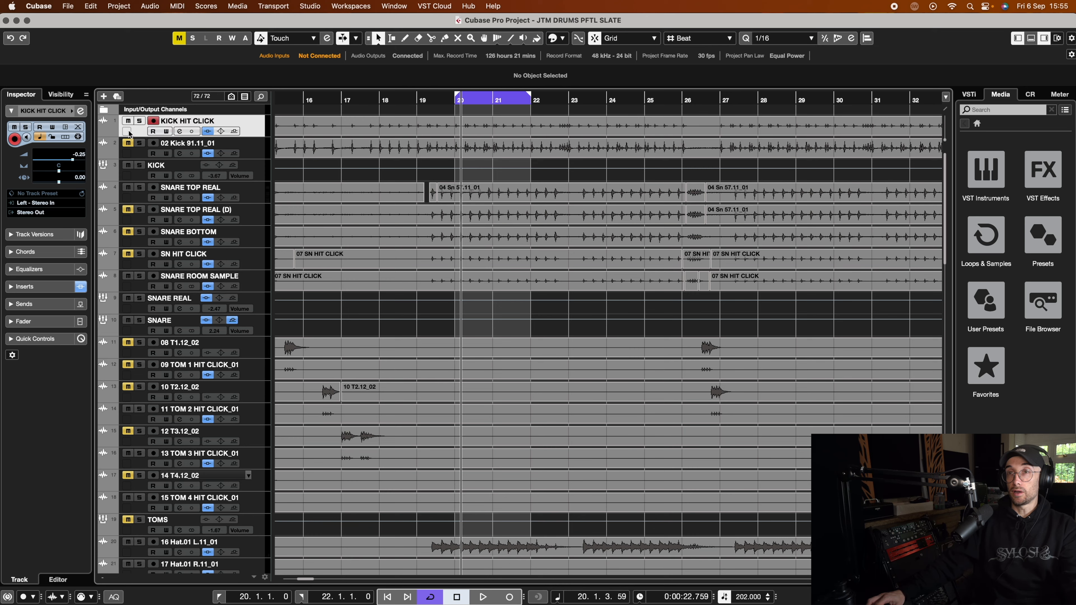
click(81, 112)
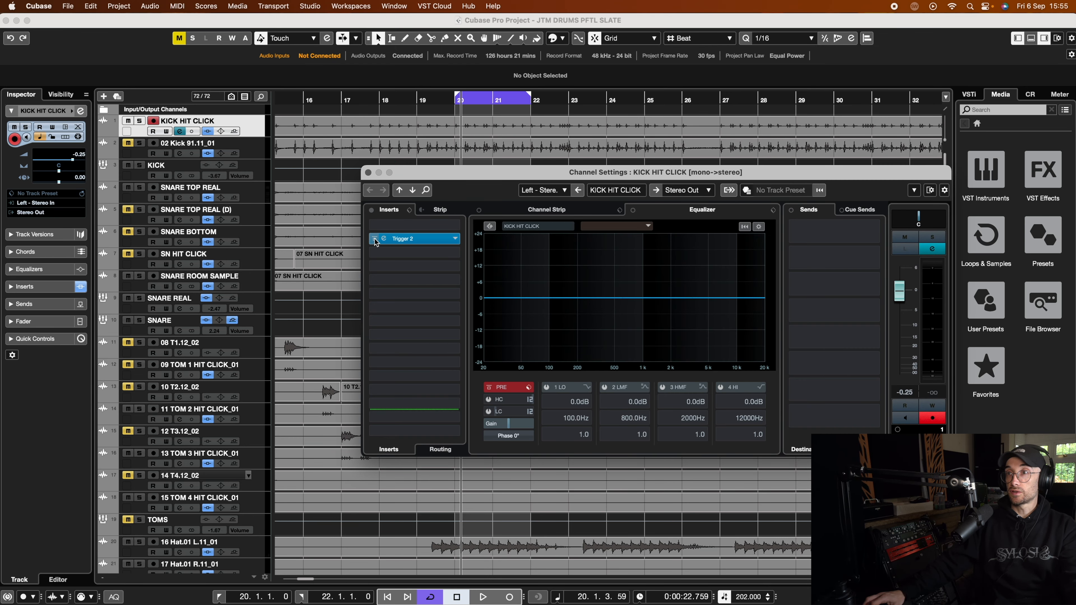
click(444, 241)
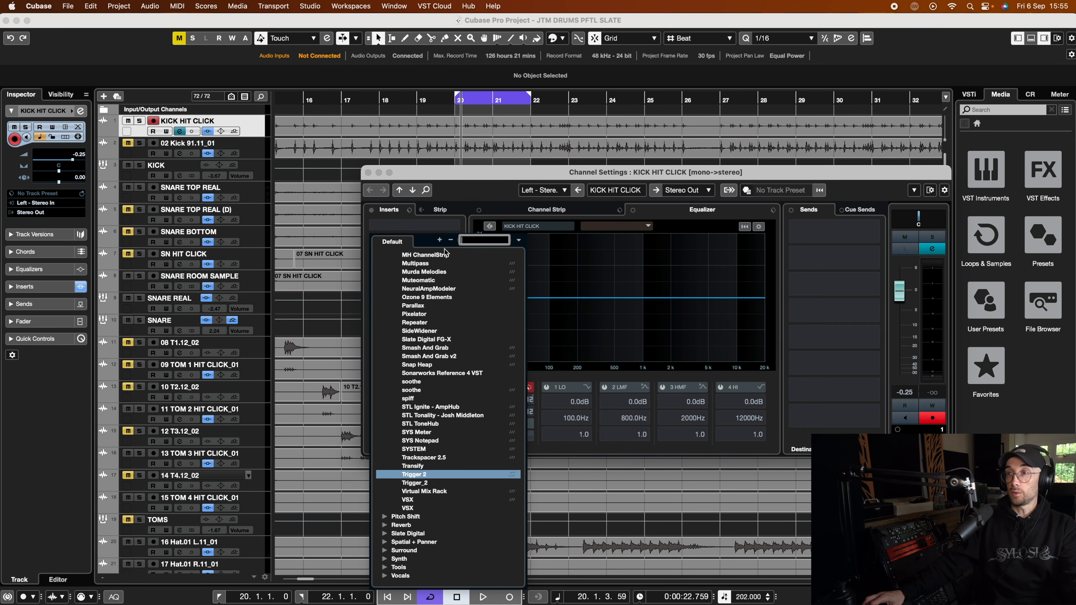
scroll(426, 292, up, 10)
click(439, 178)
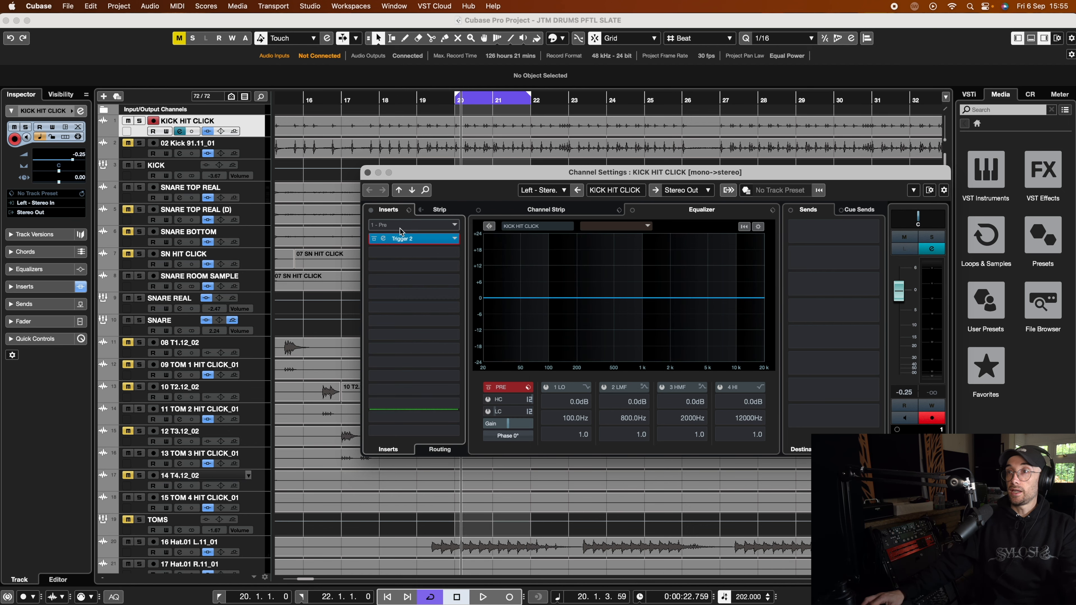
Step: Set the Mix of the KICK HIT CLICK track's Trigger 2 to 0% and close the plug-in and channel windows
click(398, 240)
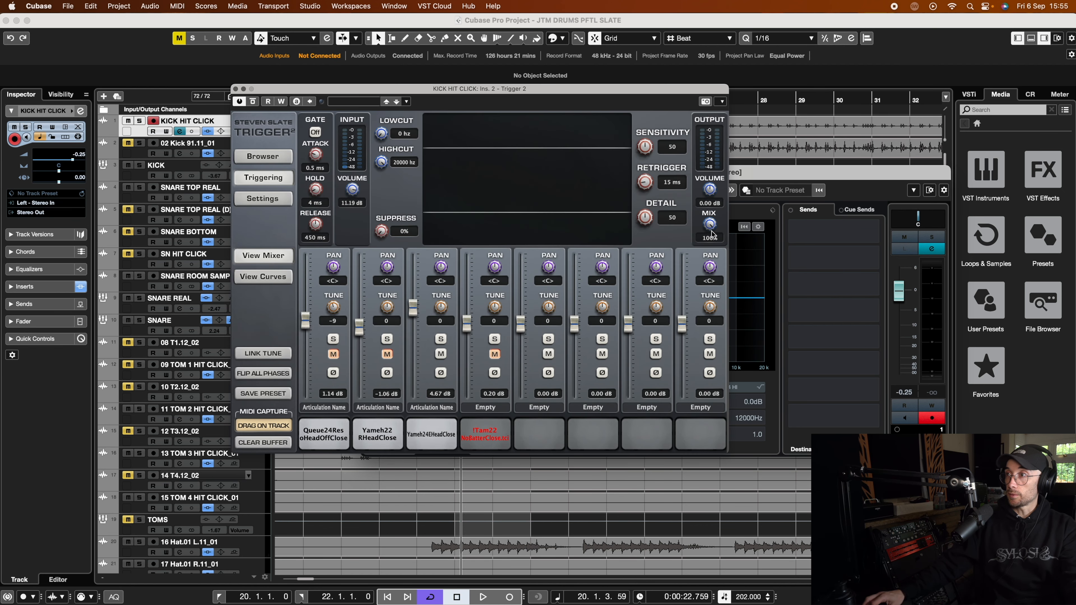
drag(711, 227, 712, 394)
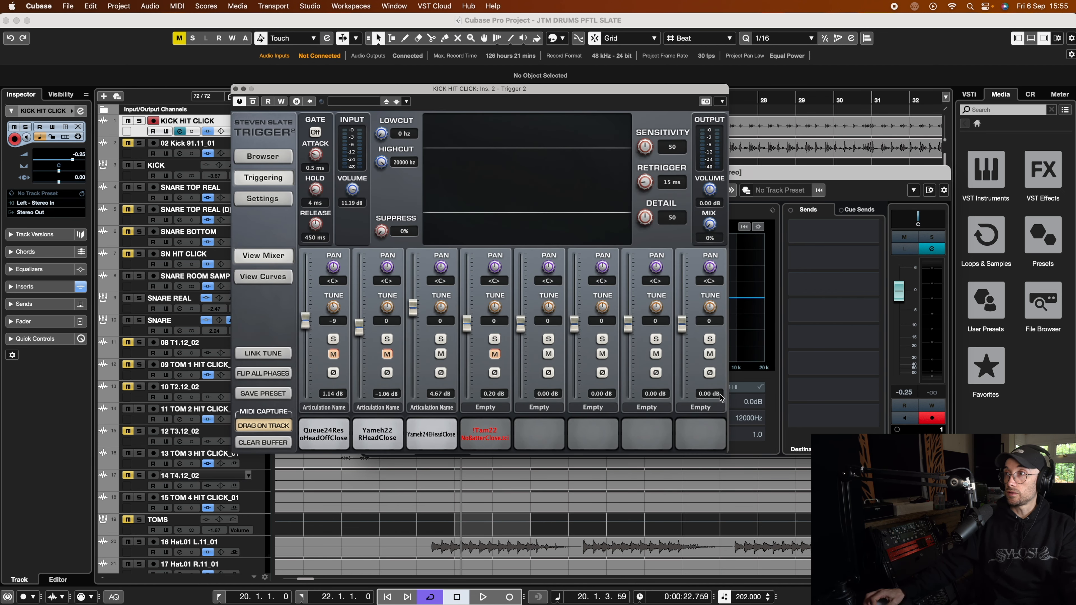
click(236, 88)
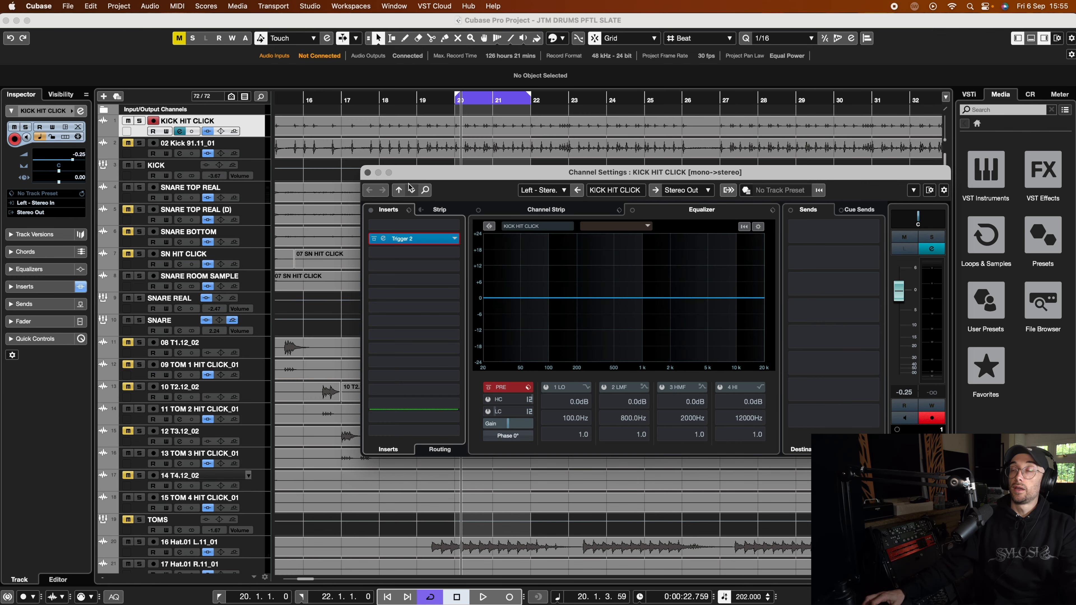
click(366, 171)
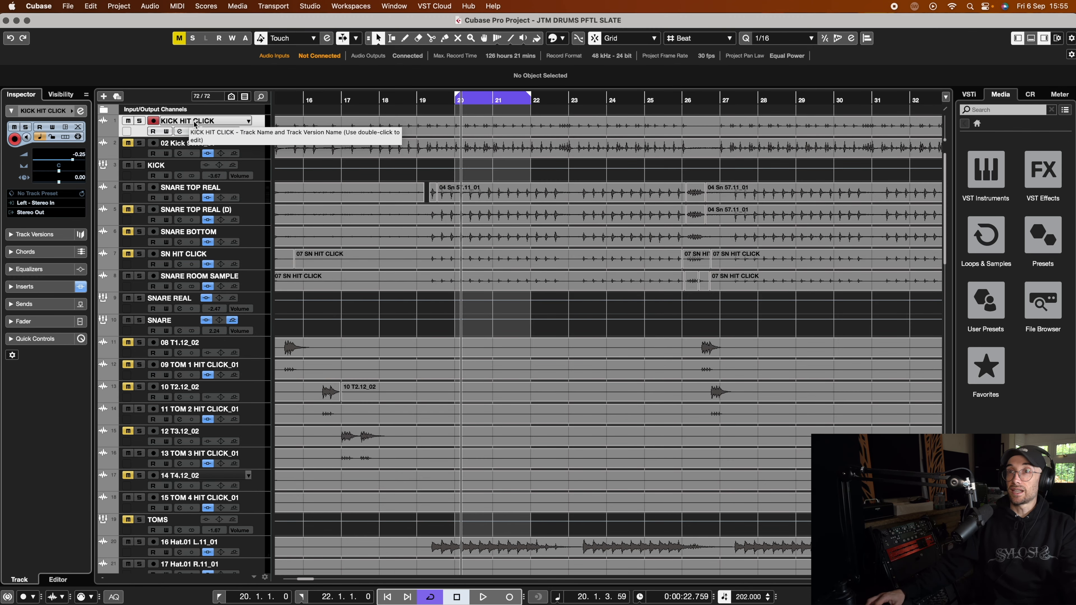
Step: Move the playback position to bar 20, solo the 02 Kick 91.11_01 track, and open its Trigger 2
click(454, 101)
click(543, 200)
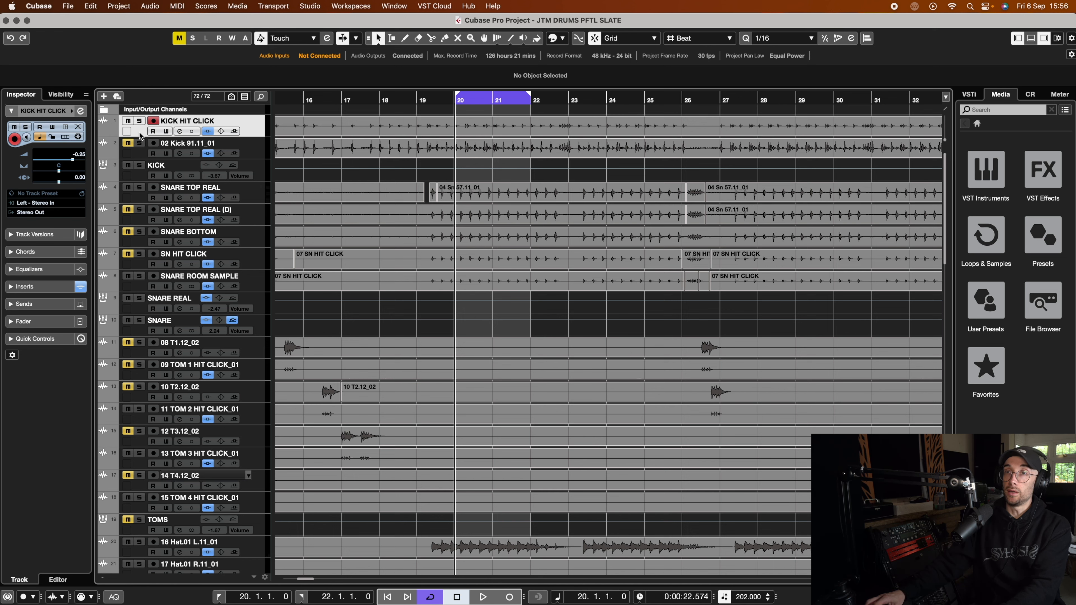
click(140, 149)
click(140, 144)
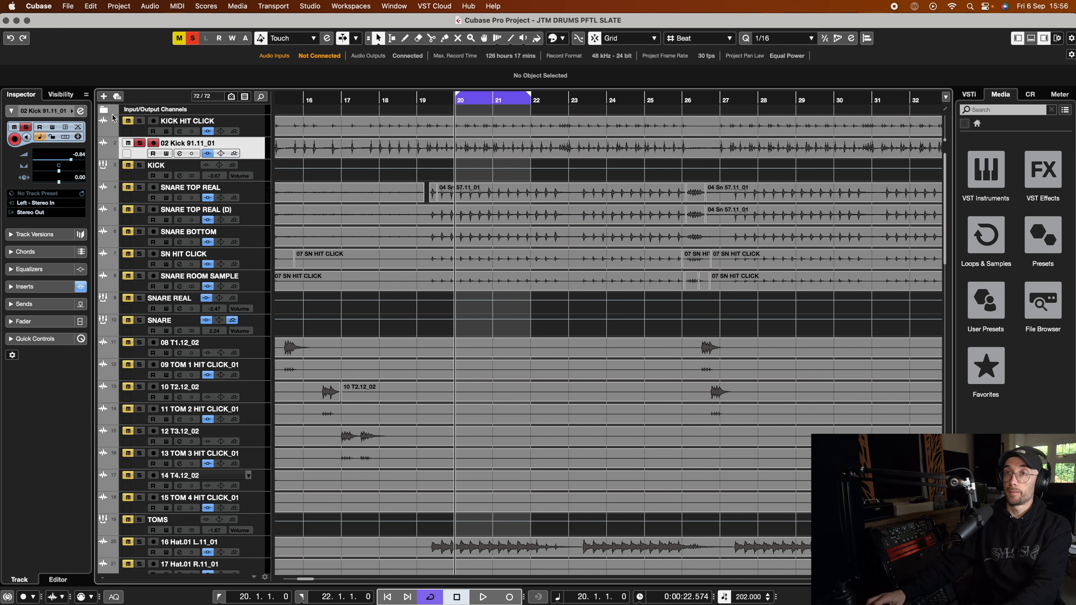
click(80, 111)
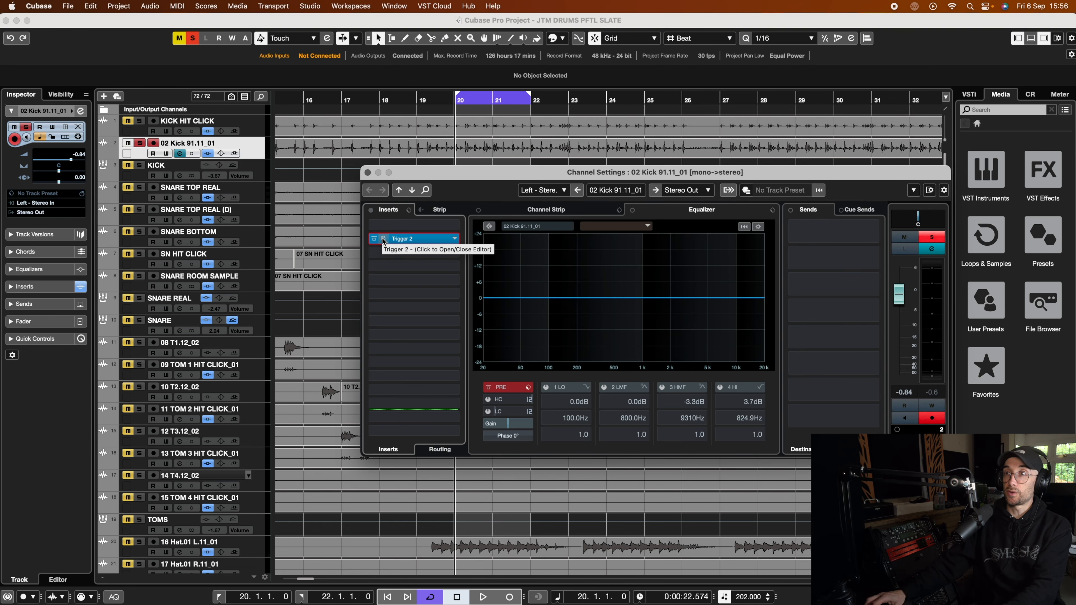
click(424, 239)
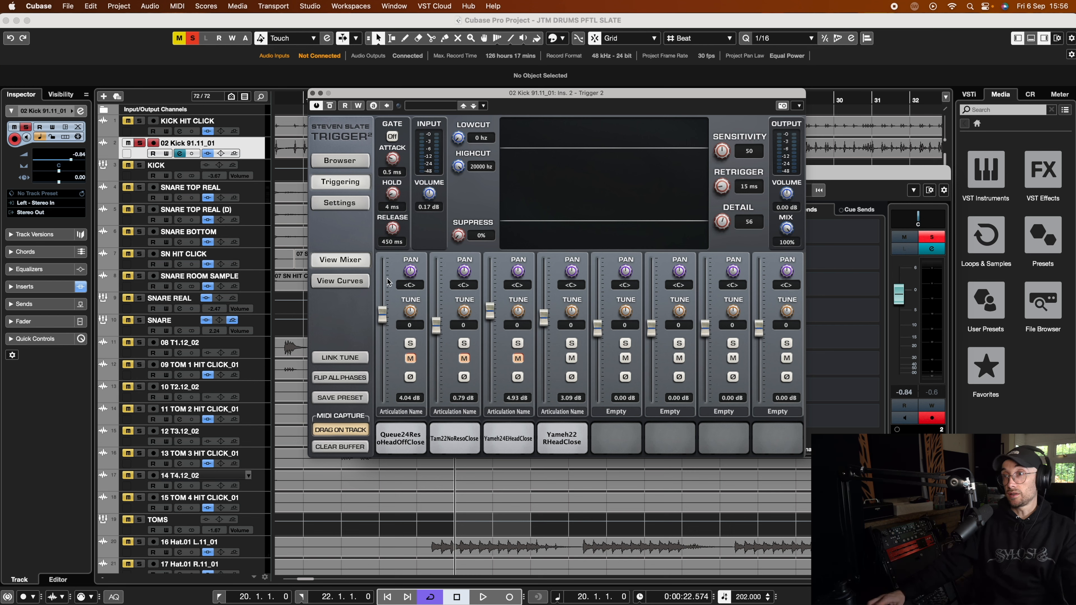
Step: Shorten the Yameh22RHeadClose envelope to 0.31 s sustain and 0.96 s release, and the empty fifth slot's to 0.99 s and 0.64 s
click(355, 282)
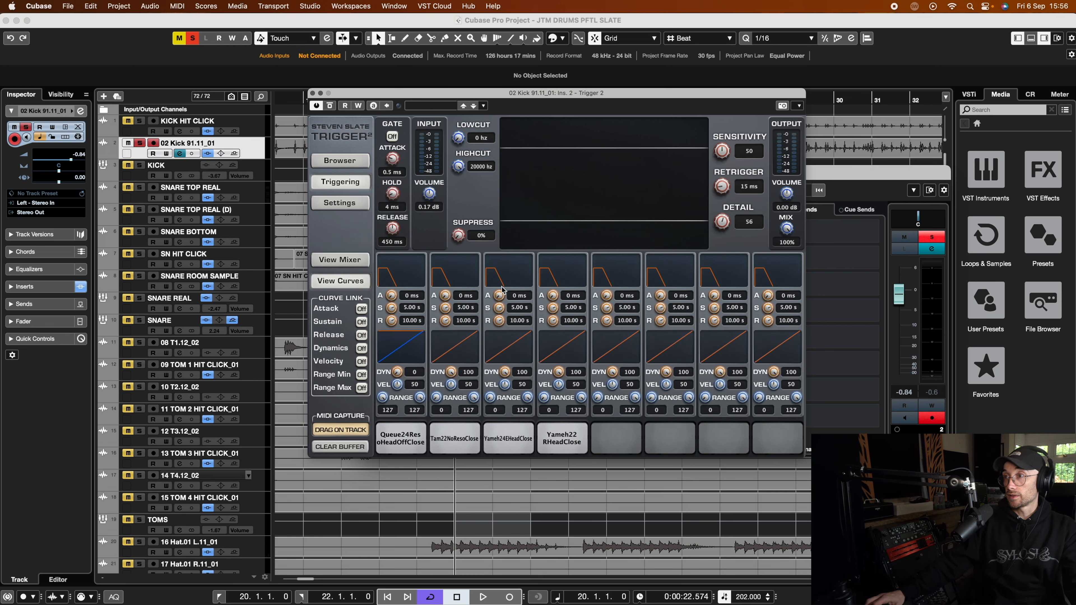
drag(607, 323, 605, 360)
drag(606, 318, 607, 358)
drag(553, 313, 552, 380)
drag(550, 329, 556, 389)
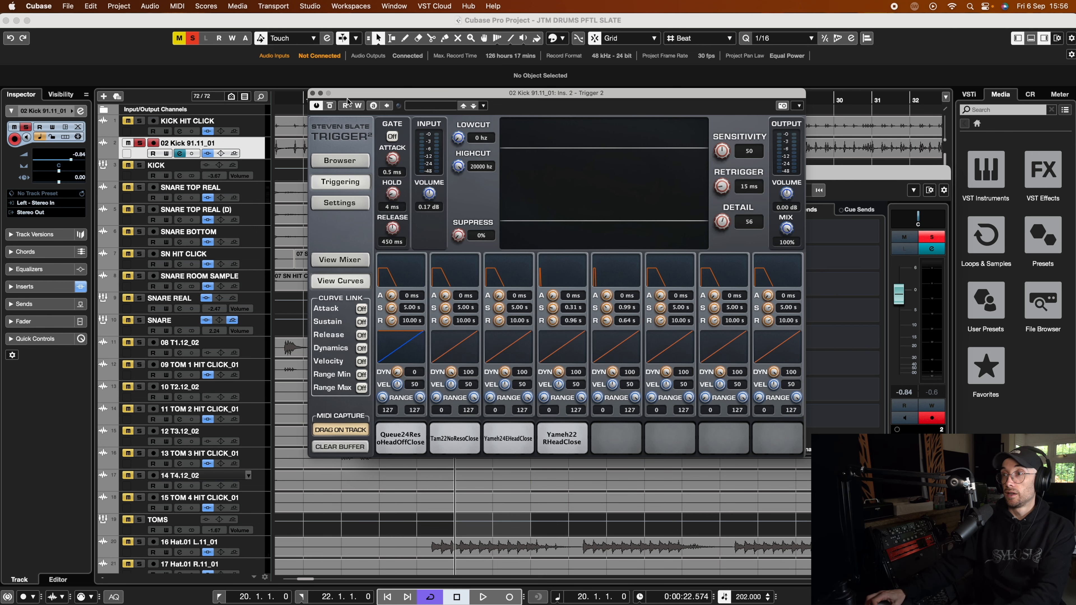
Step: Reopen the kick track's Trigger 2 and solo the Yameh22RHeadClose sample in its mixer view
click(313, 94)
click(385, 239)
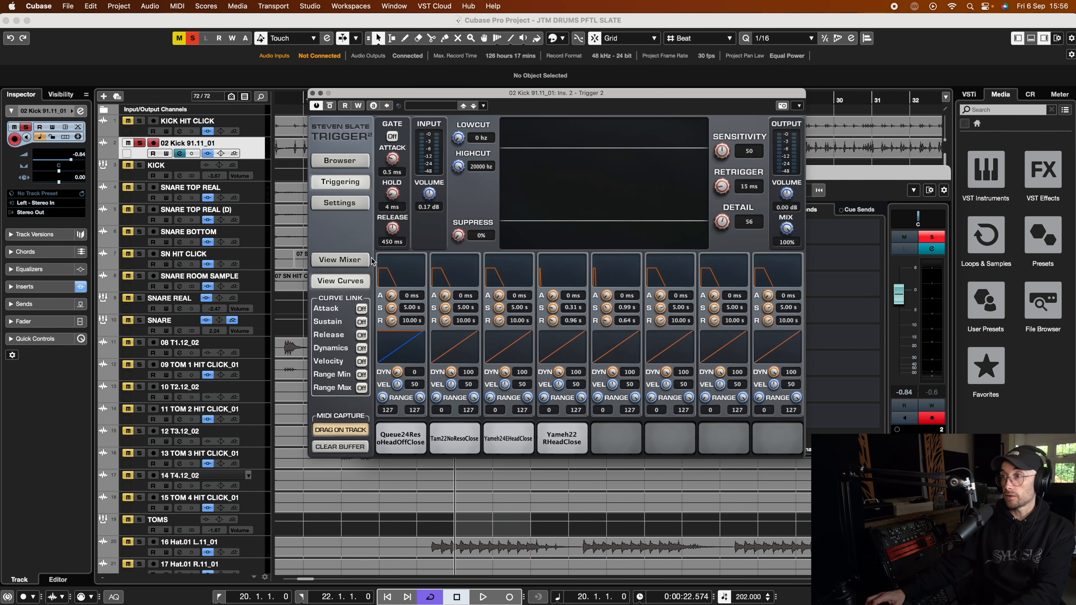
click(362, 260)
click(572, 344)
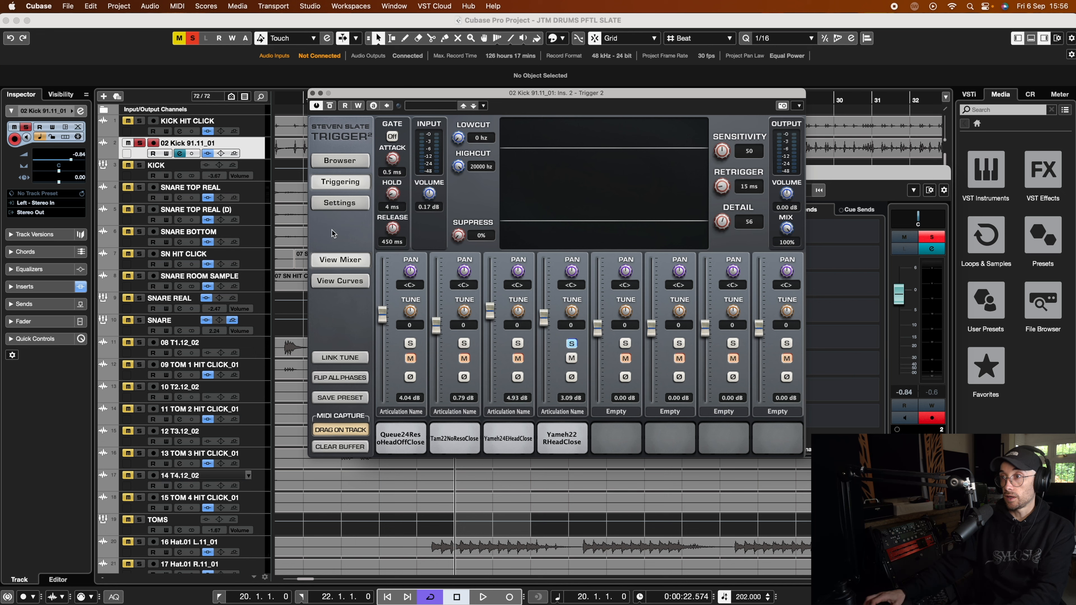
Step: Set the Yameh22RHeadClose envelope's sustain and release to 0.02 s and audition the shortened kick sample in the loop
click(339, 281)
key(space)
scroll(606, 314, down, 5)
drag(549, 322, 552, 355)
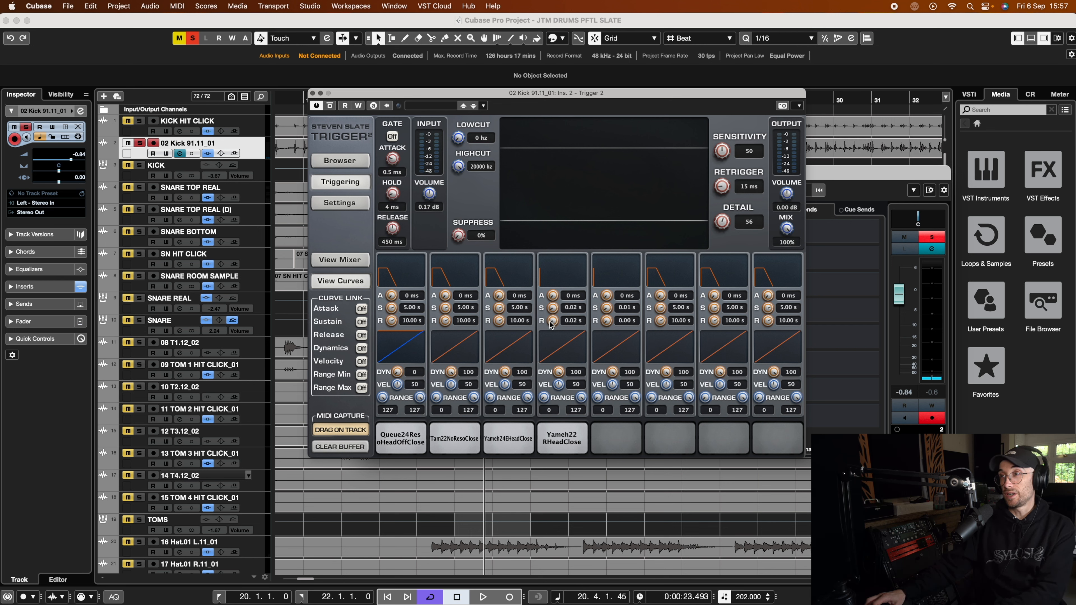
key(space)
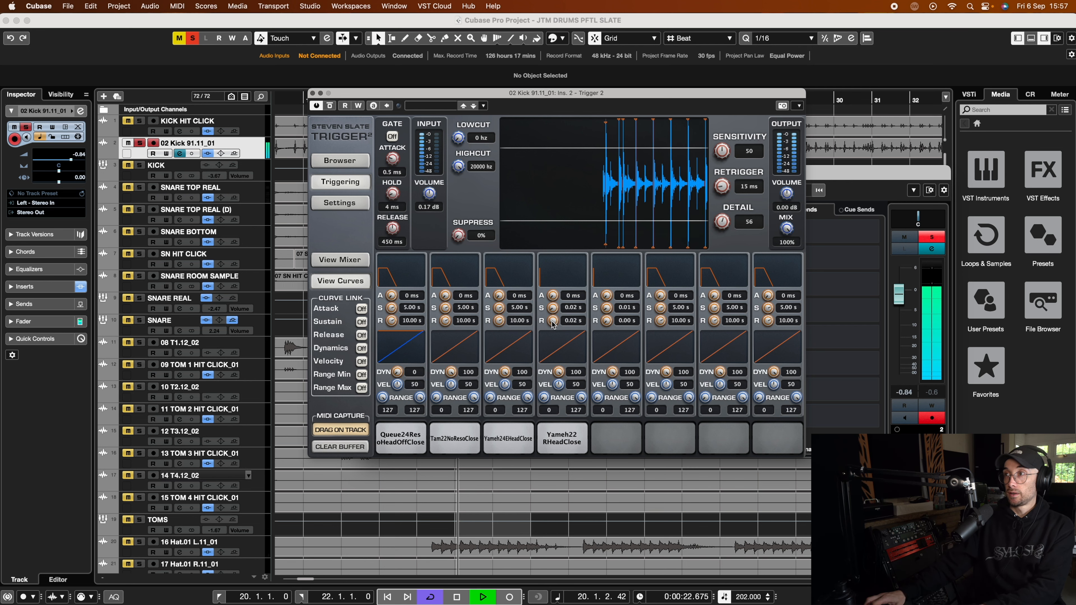
key(space)
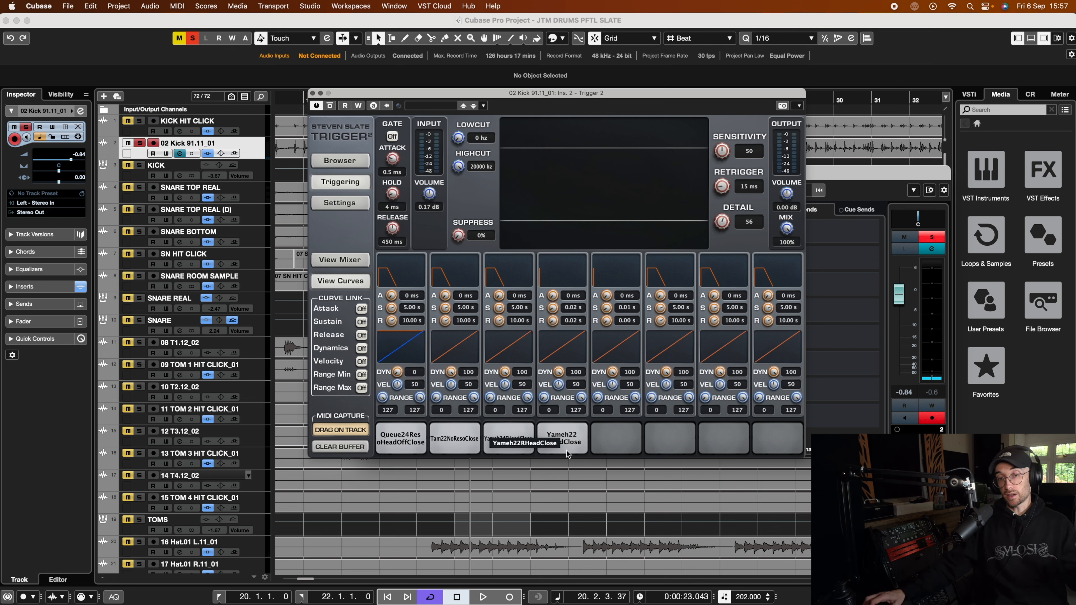
Step: Reopen the 02 Kick 91.11_01 Trigger 2, look through its settings and sample browser, and return to the triggering view
click(312, 94)
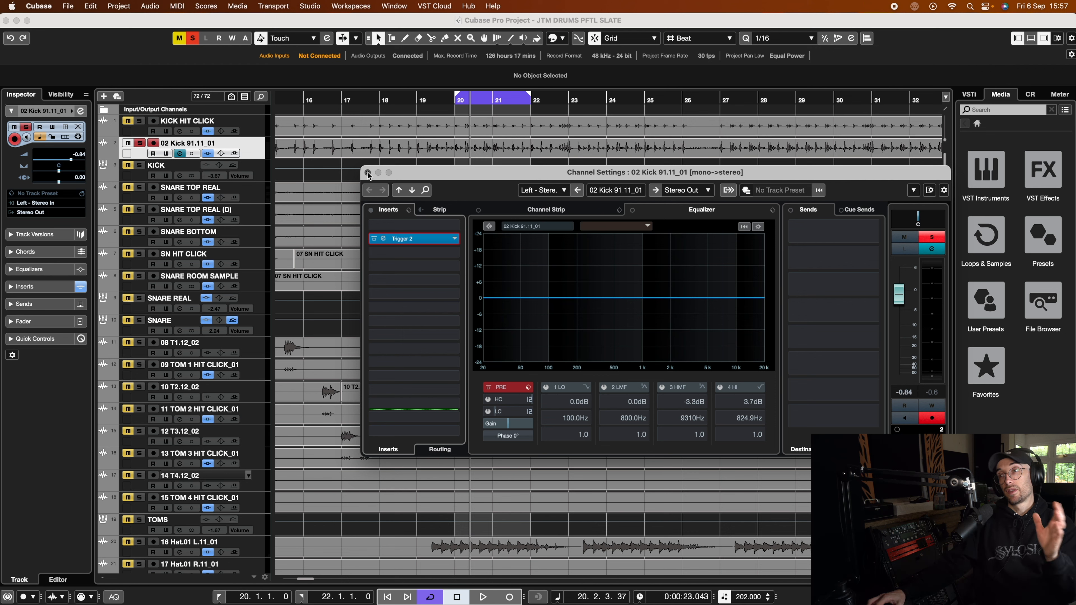
click(383, 240)
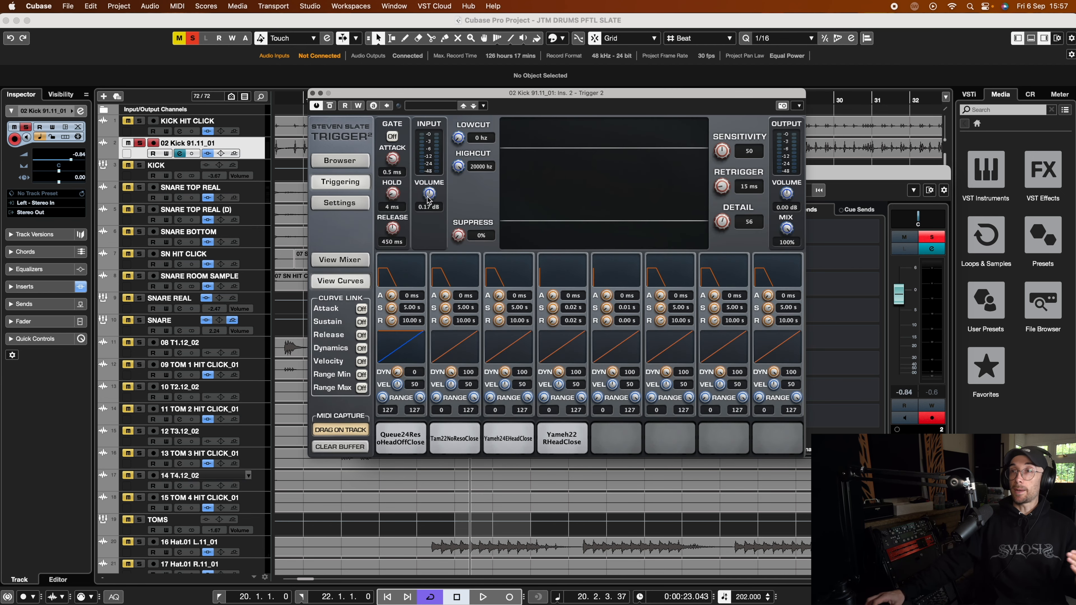
click(362, 204)
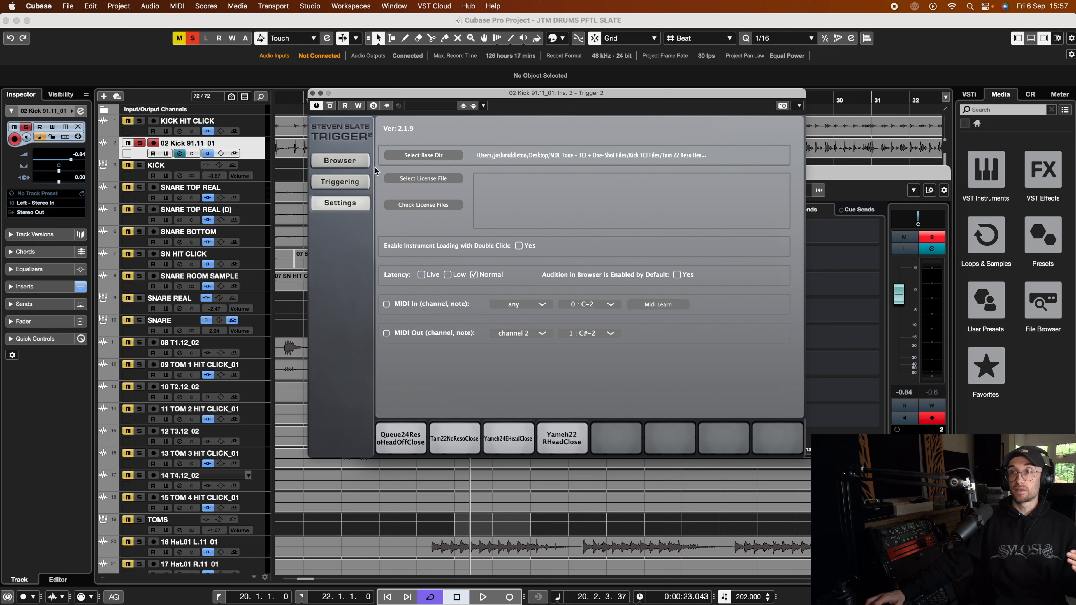
click(355, 165)
click(362, 182)
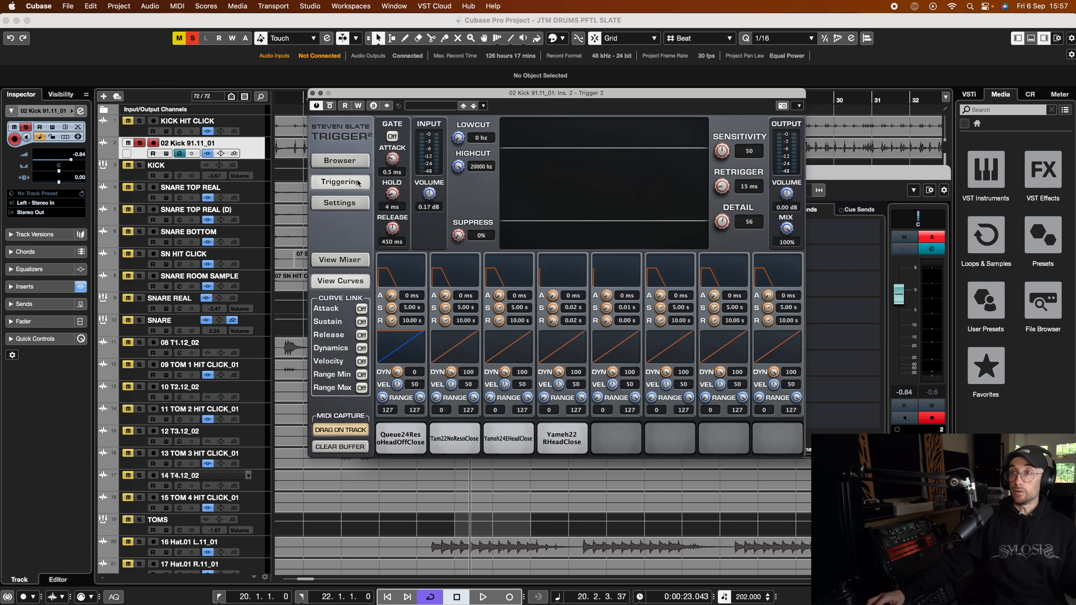
Step: Look at the plug-in settings, return to the mixer view, and audition the kick loop with Detail set to 32
click(356, 204)
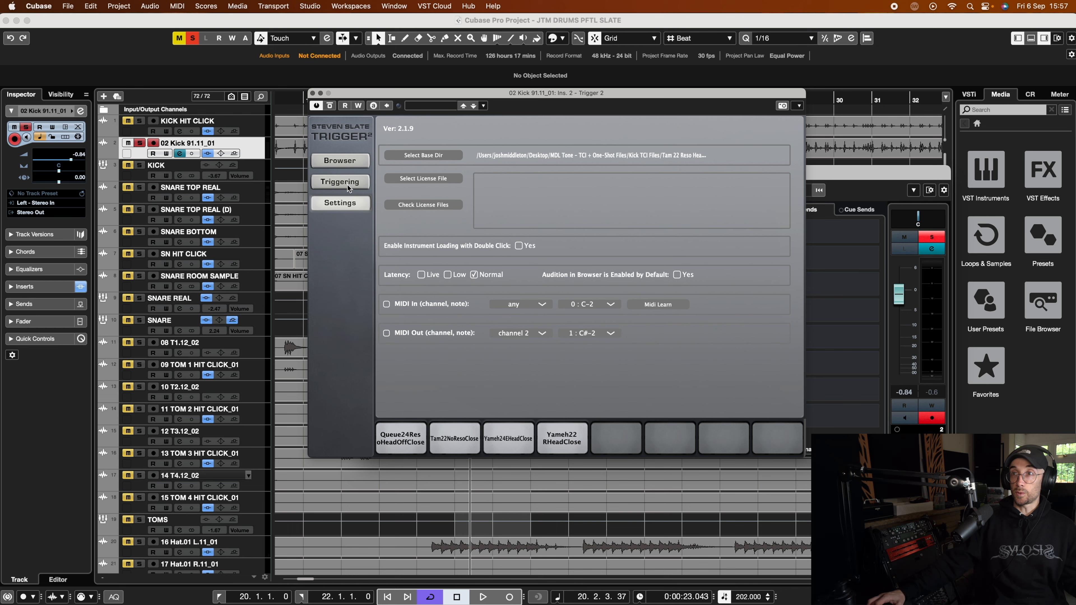
click(348, 187)
click(343, 260)
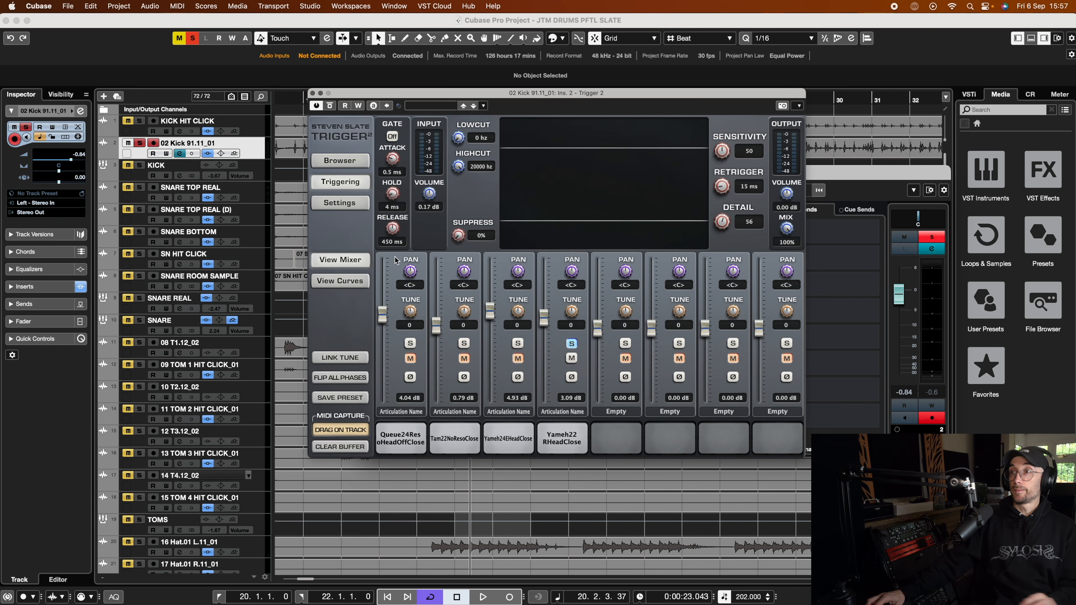
drag(723, 229, 726, 259)
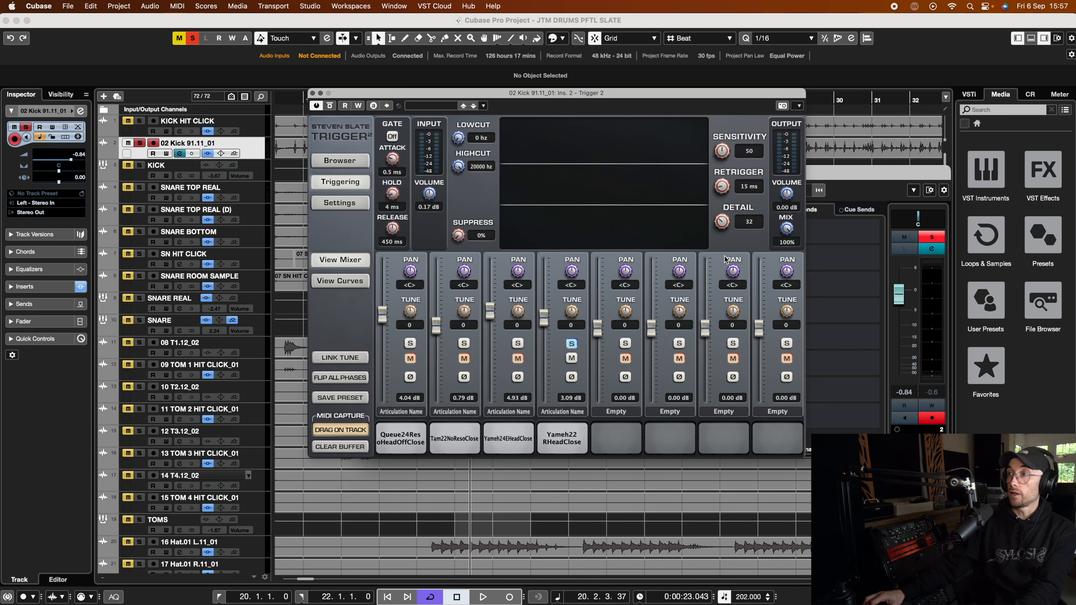
drag(467, 90, 464, 113)
key(space)
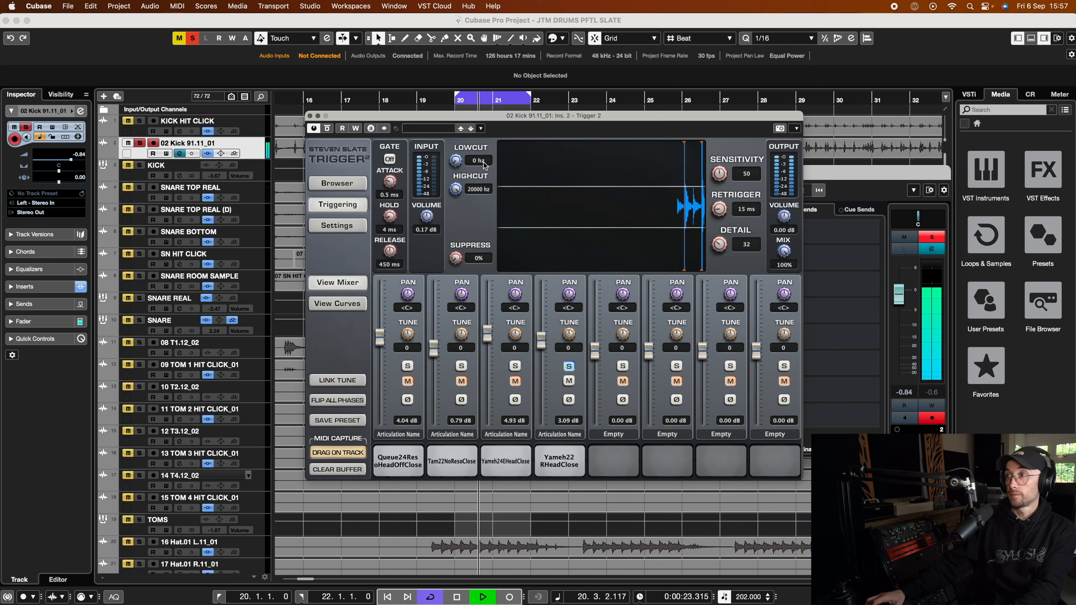
key(space)
Step: Set the kick's Trigger 2 Detail to 61 and its input volume to 3.44 dB while auditioning the loop
drag(716, 246, 719, 237)
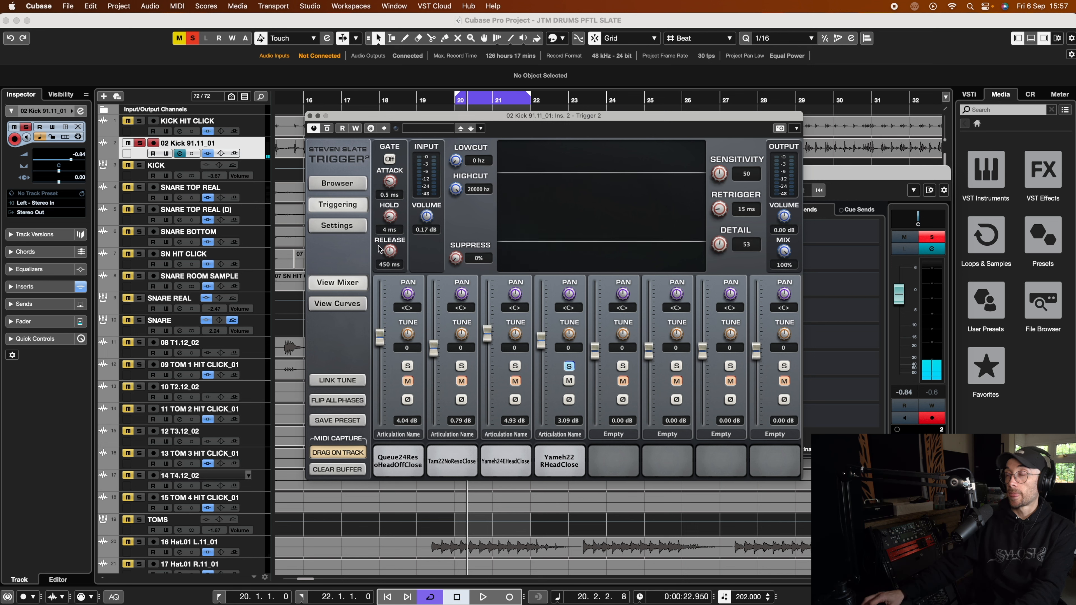
key(space)
drag(429, 219, 426, 214)
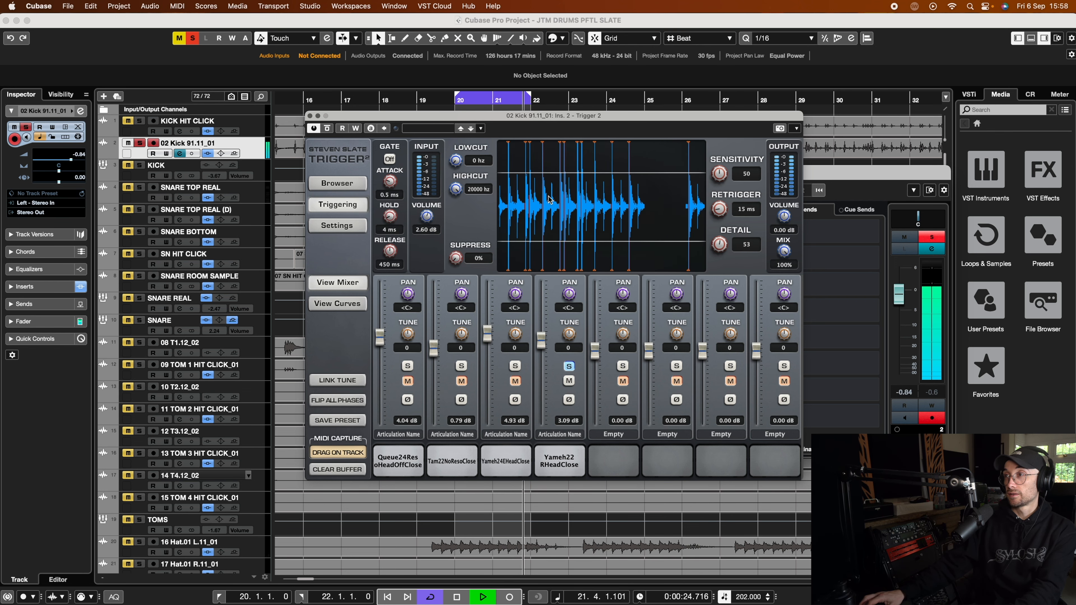
key(space)
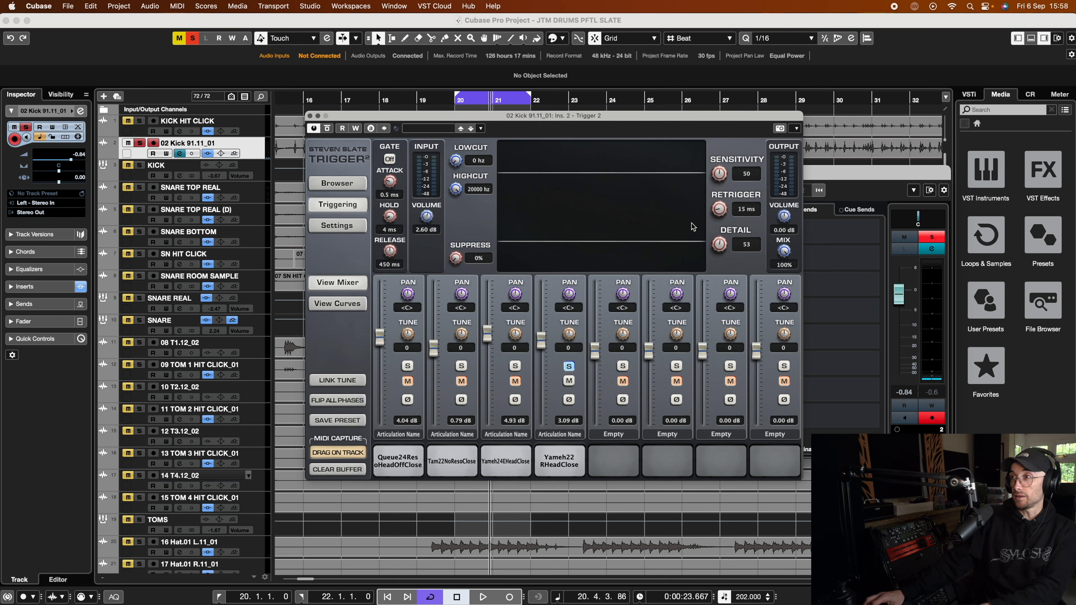
scroll(719, 244, up, 4)
key(space)
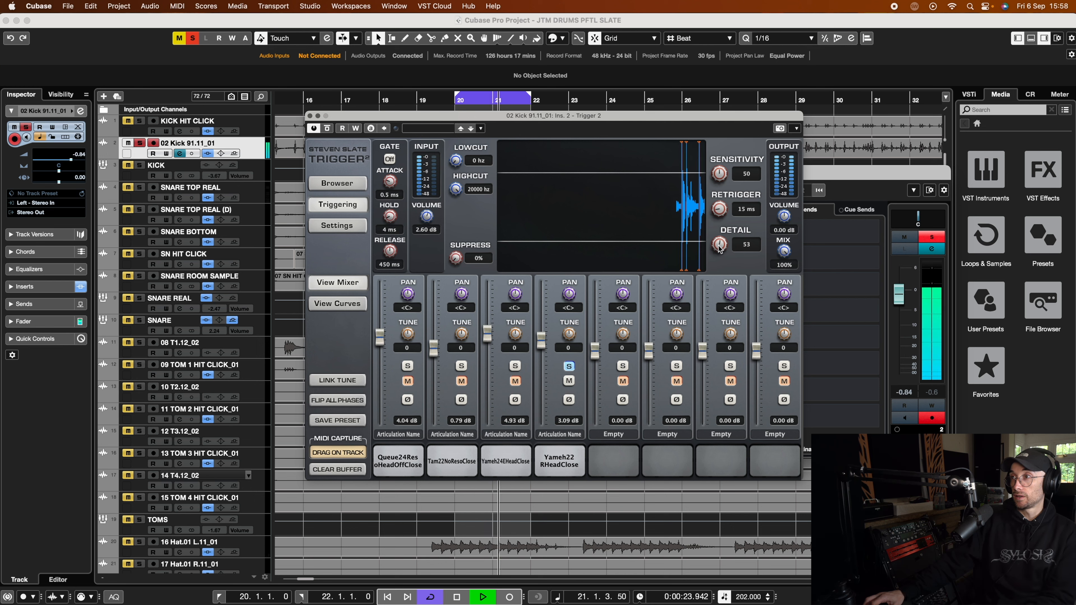
scroll(720, 245, up, 4)
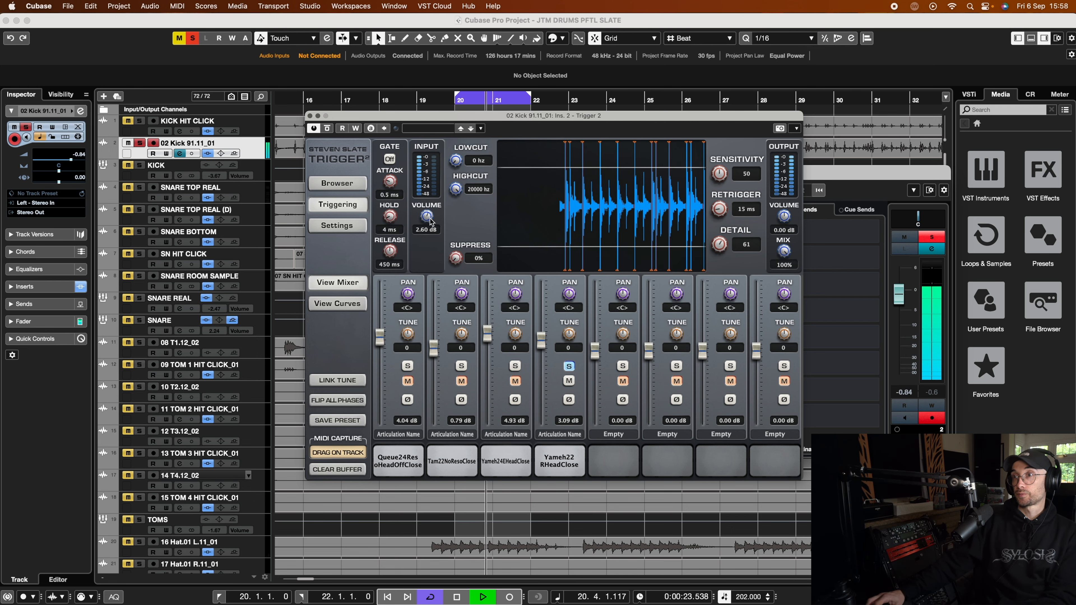
scroll(428, 218, up, 2)
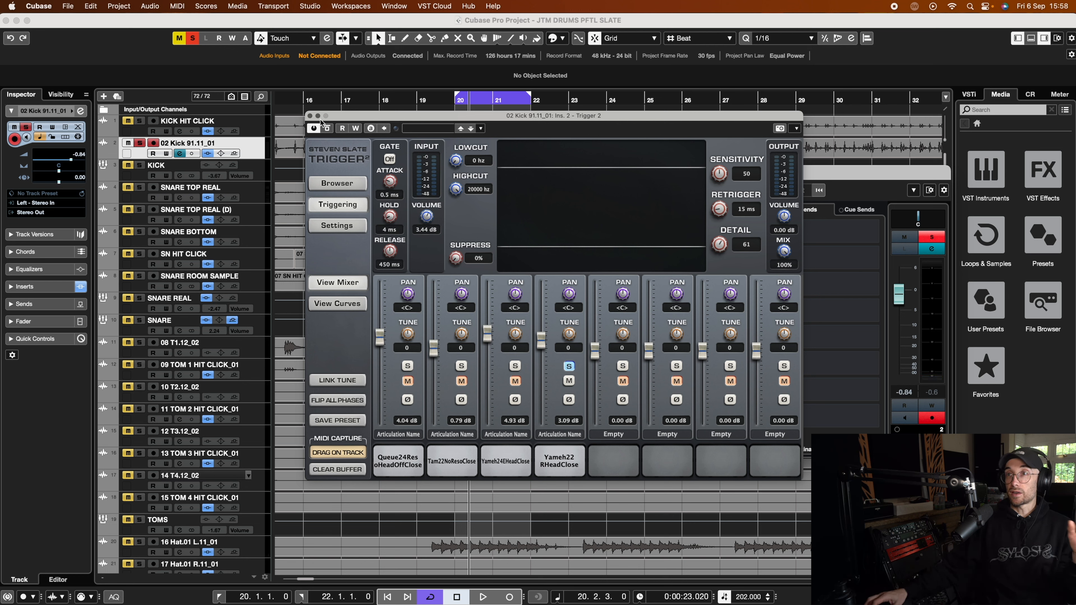
Step: Close the kick's plug-in and channel windows, and solo KICK HIT CLICK instead of 02 Kick 91.11_01
click(312, 117)
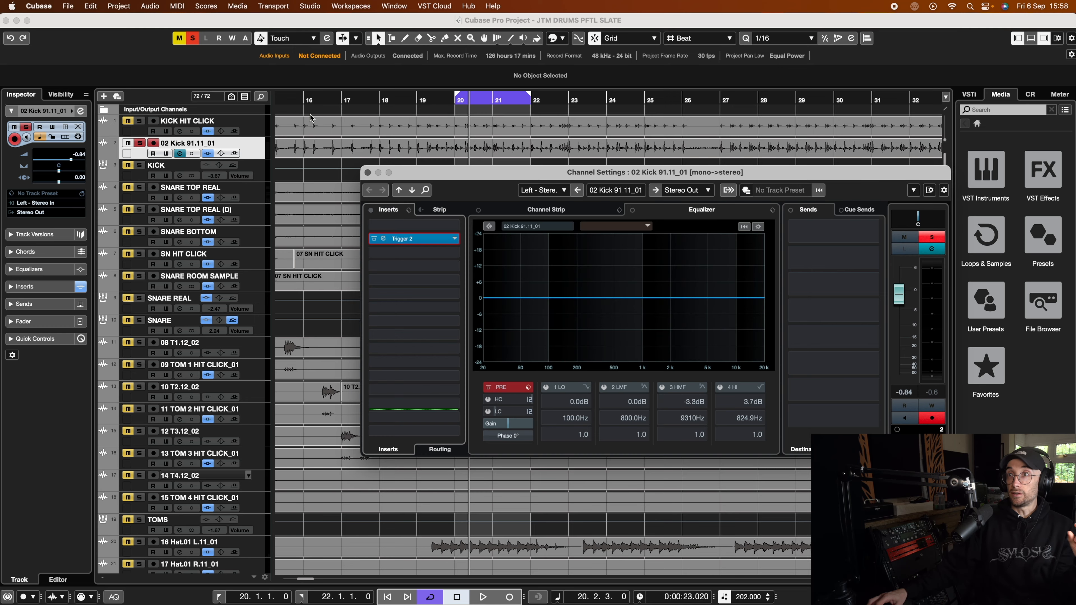
click(366, 173)
click(141, 144)
click(141, 122)
Step: Bypass the inserts on KICK HIT CLICK and audition its raw click signal in the loop
click(511, 132)
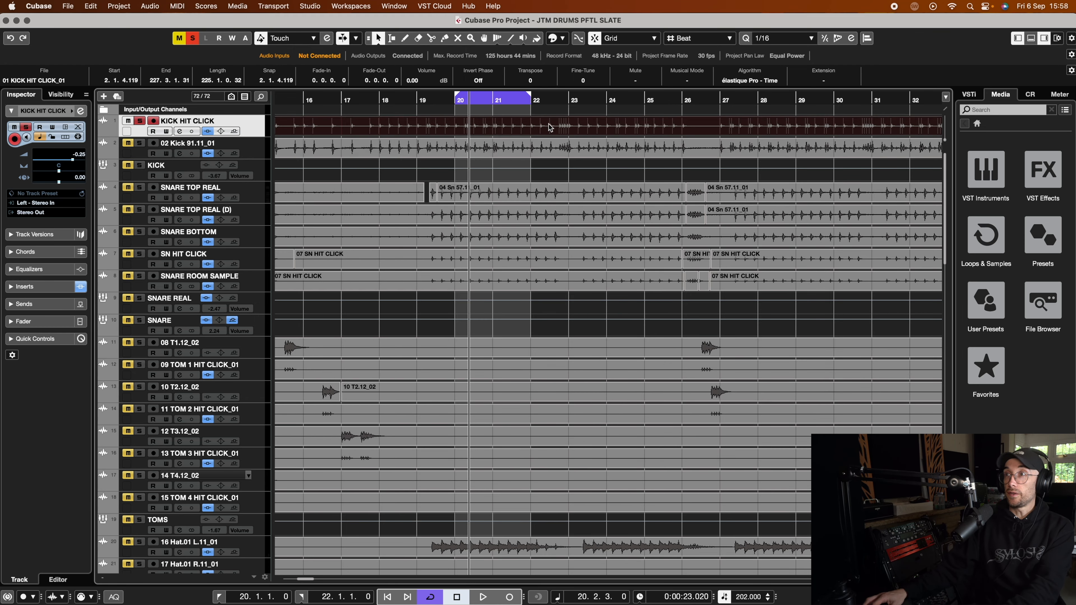
click(208, 132)
key(space)
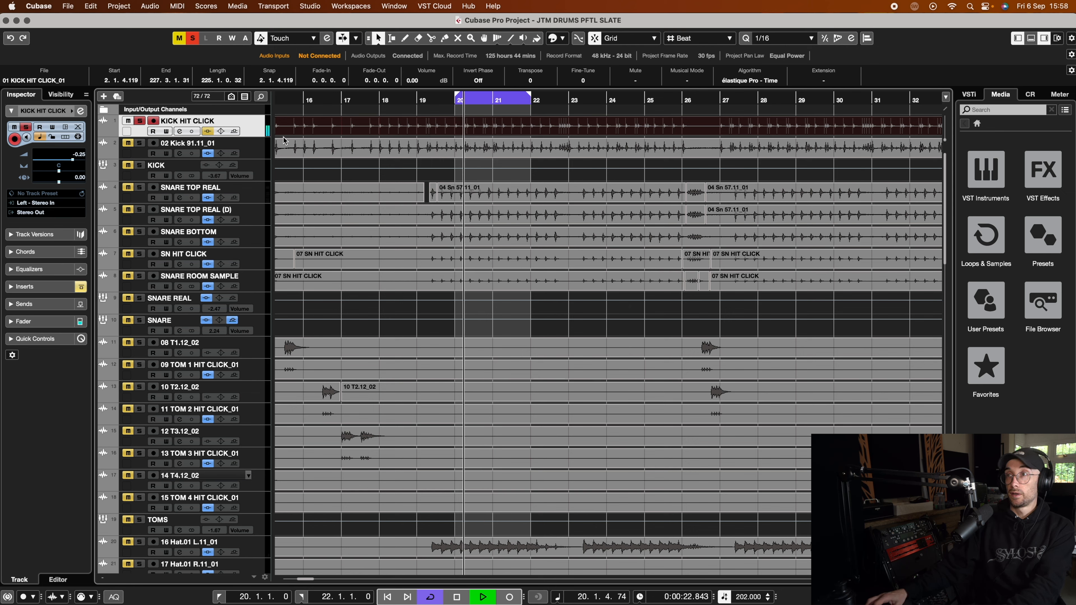
key(space)
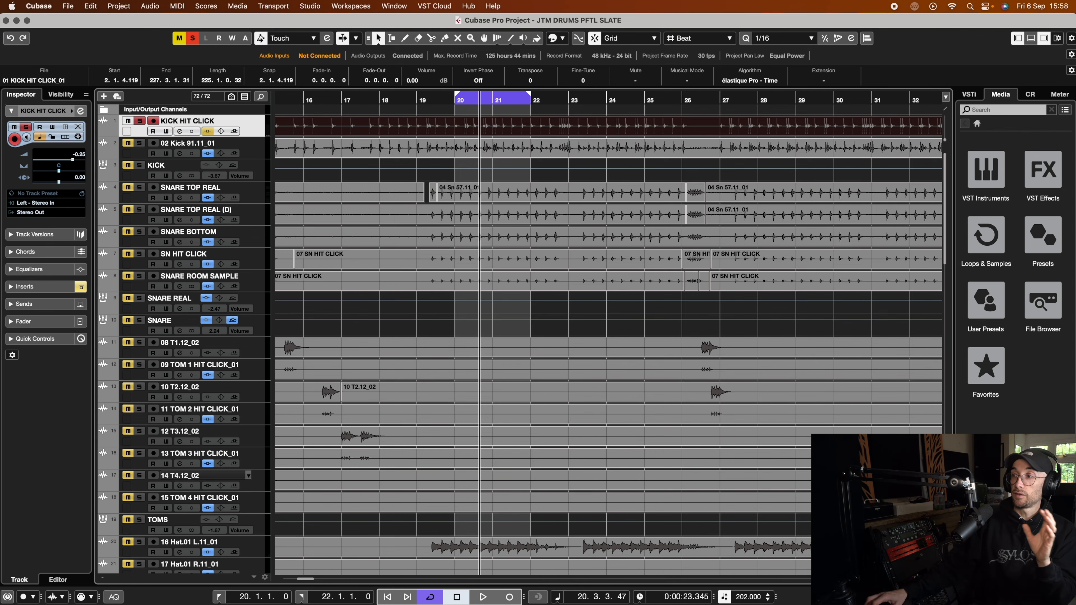
Step: Raise the clip volume of the whole 01 KICK HIT CLICK_01 event to 8.64 dB and return to the loop region
key(g)
key(g)
key(g)
key(g)
key(g)
key(g)
key(g)
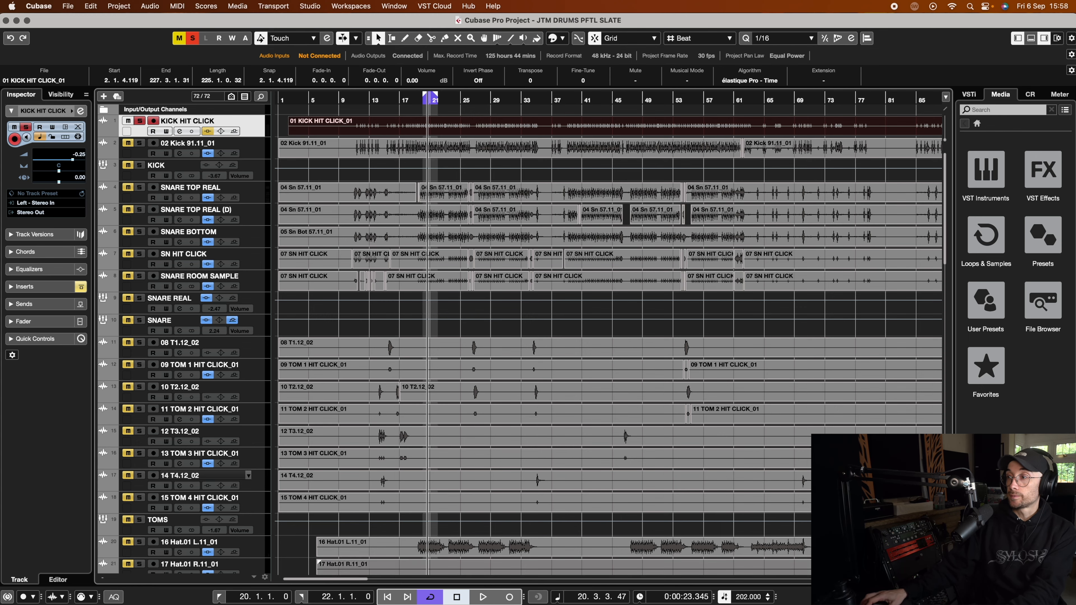
key(g)
key(g)
key(g)
key(g)
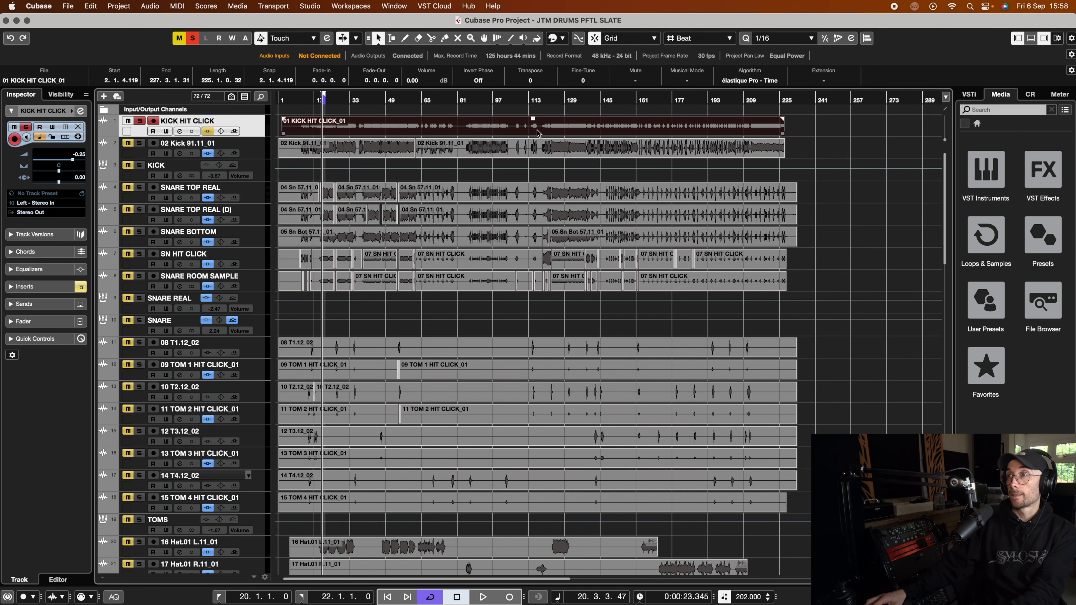
drag(533, 120, 533, 92)
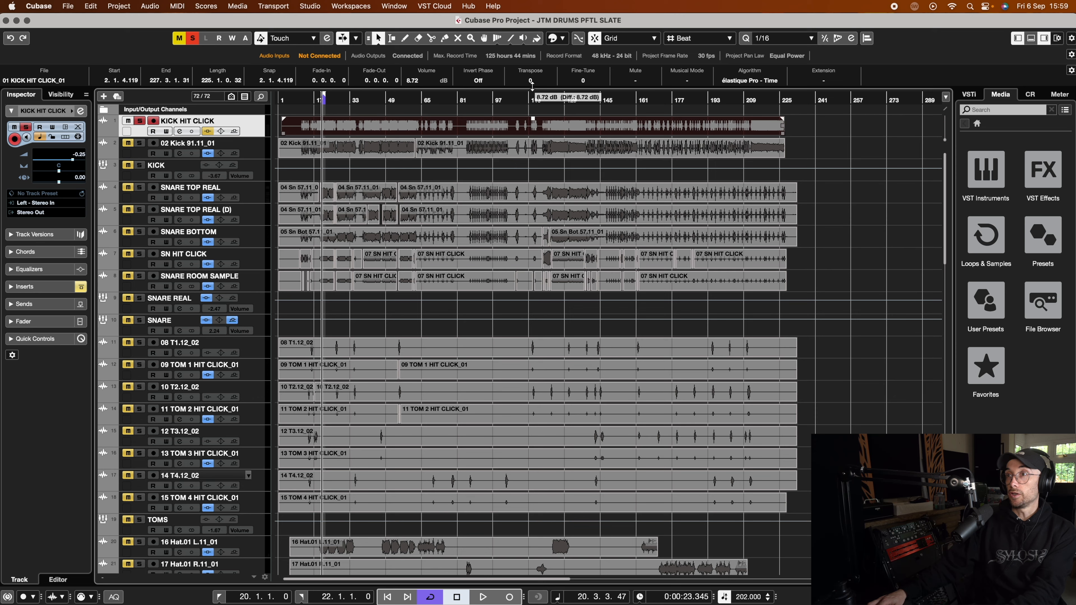
key(h)
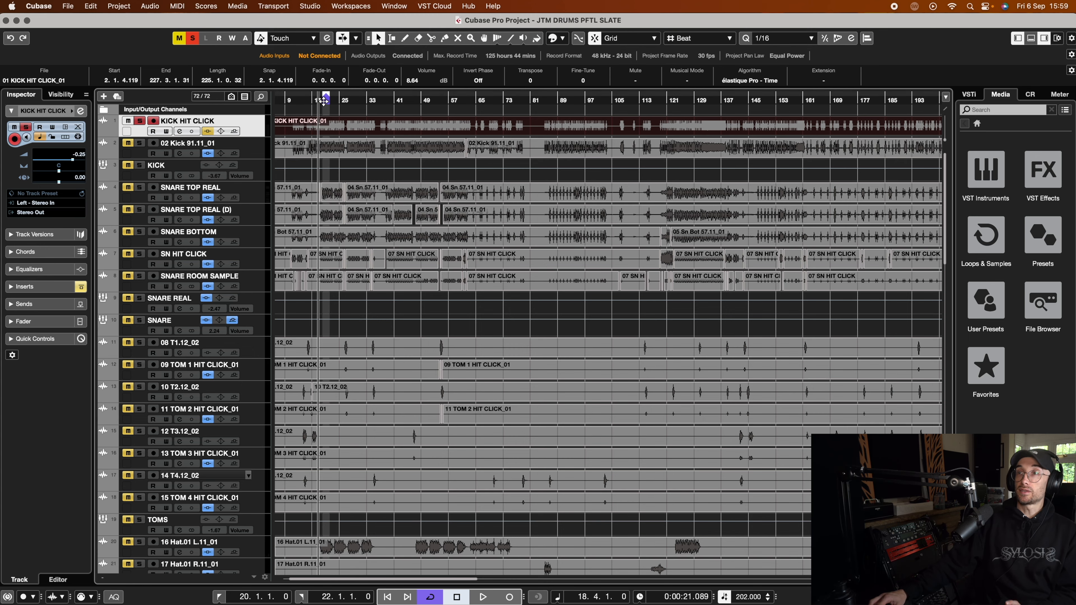
drag(325, 102, 323, 136)
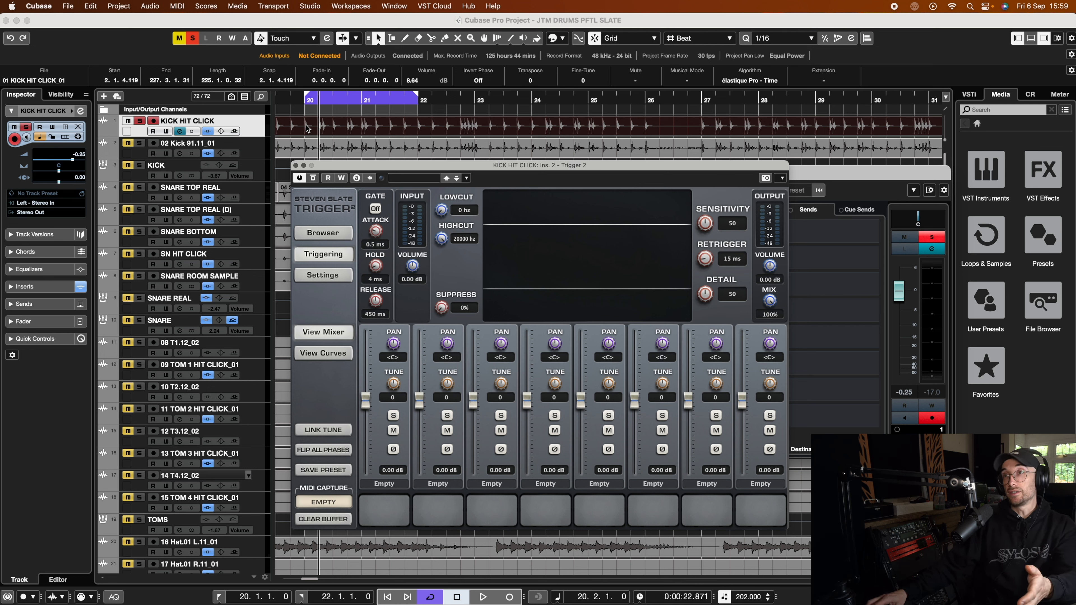
Step: Set the sampler base directory to the Tam 22 Reso Head Off folder inside Kick TCI Files
click(322, 275)
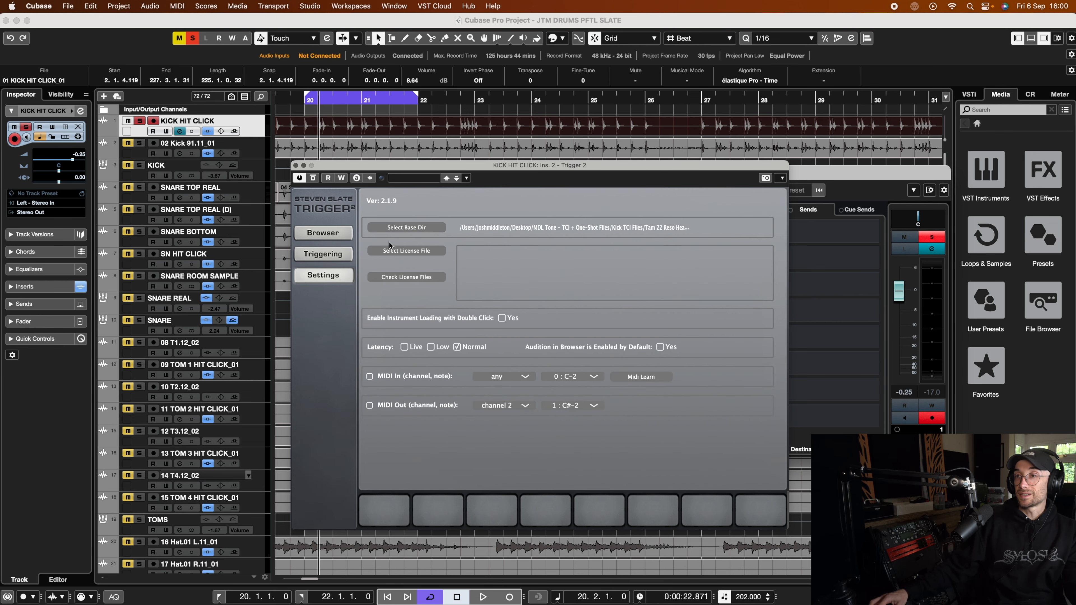
click(397, 229)
click(571, 107)
click(568, 123)
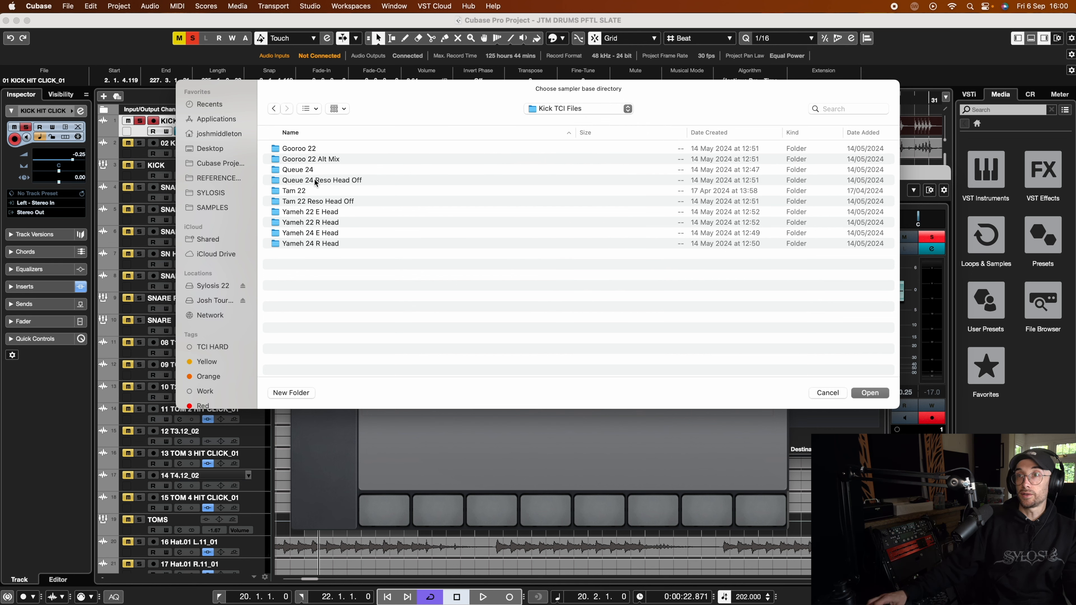
click(306, 180)
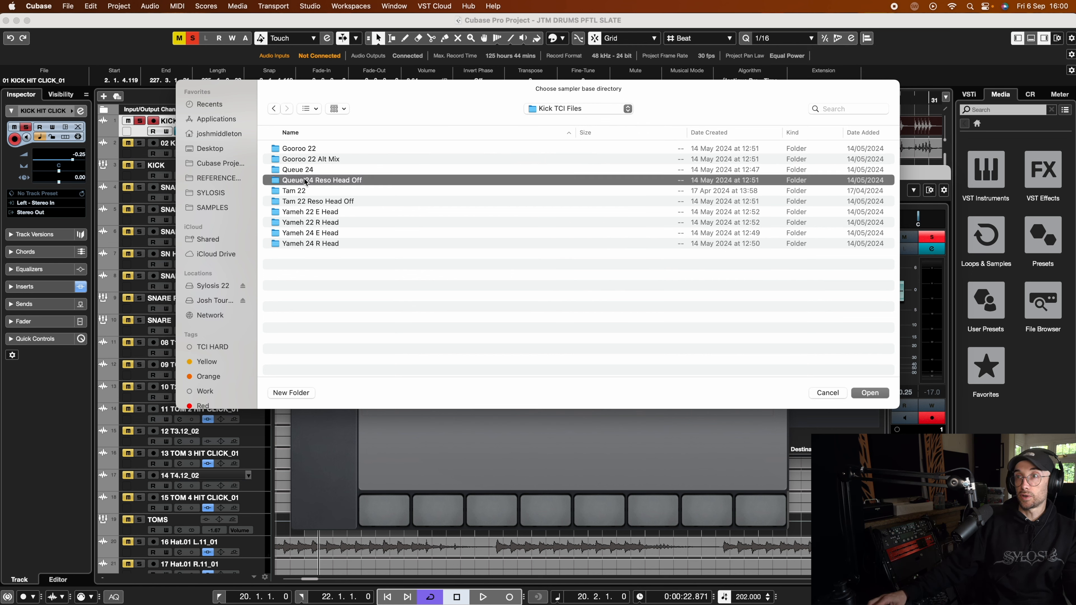
double_click(305, 202)
click(871, 393)
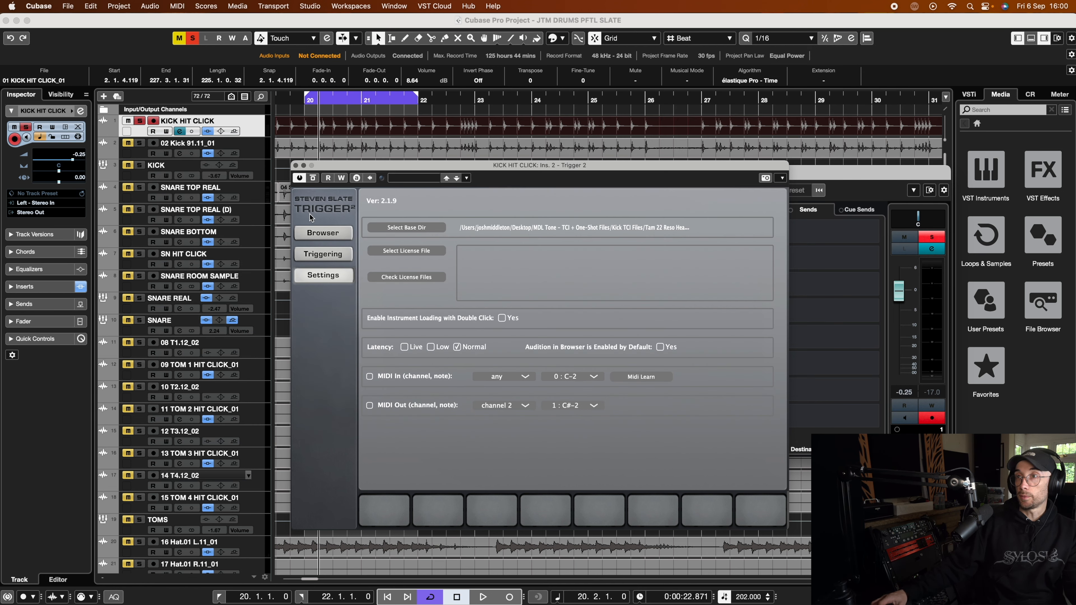
Step: Load Tam22NoResoClose.tci into the first sample slot, audition it and close the plug-in window
click(400, 196)
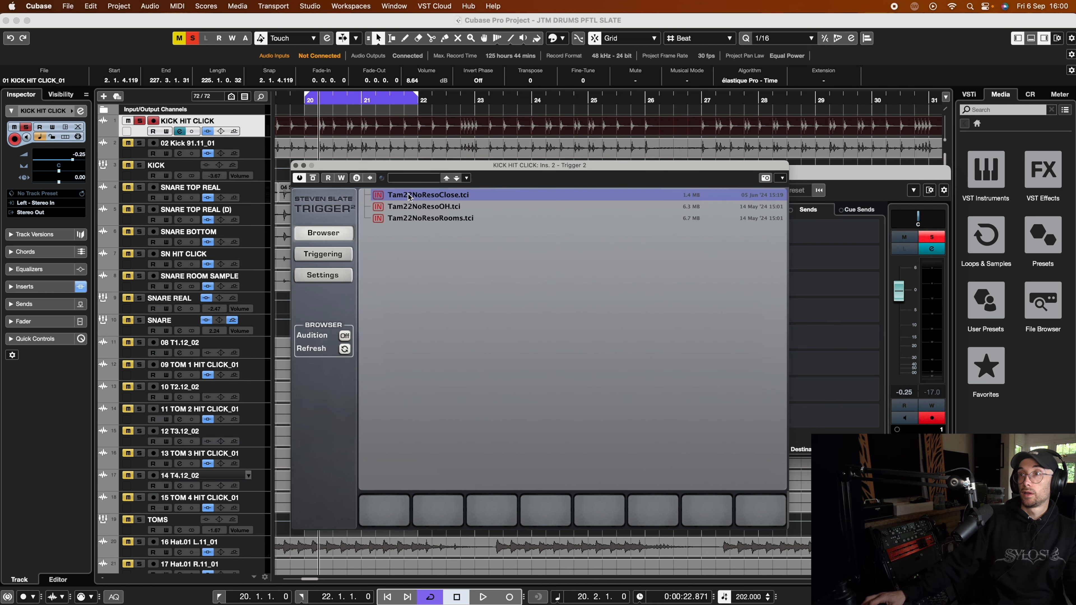
drag(409, 197, 380, 513)
click(379, 514)
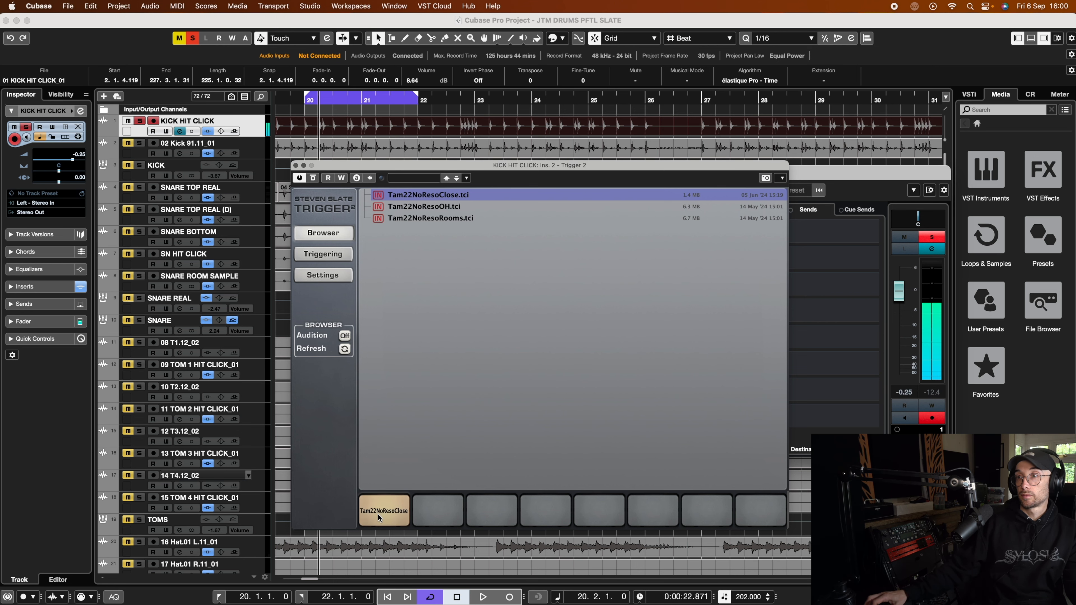
click(296, 166)
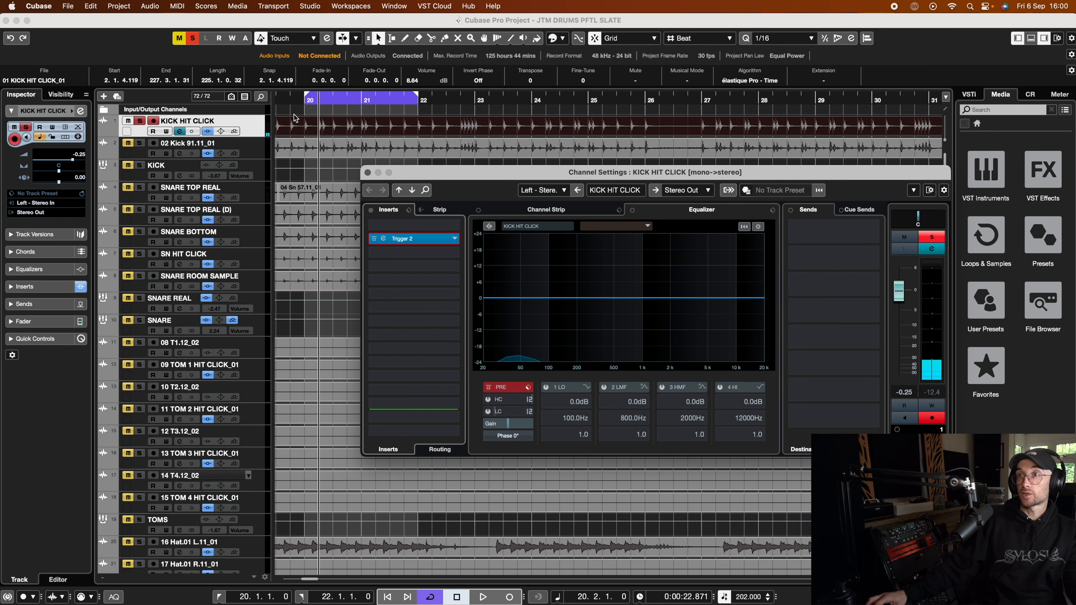
Step: Play the loop with KICK HIT CLICK unsoloed and reopen its Trigger 2 in the triggering view
key(space)
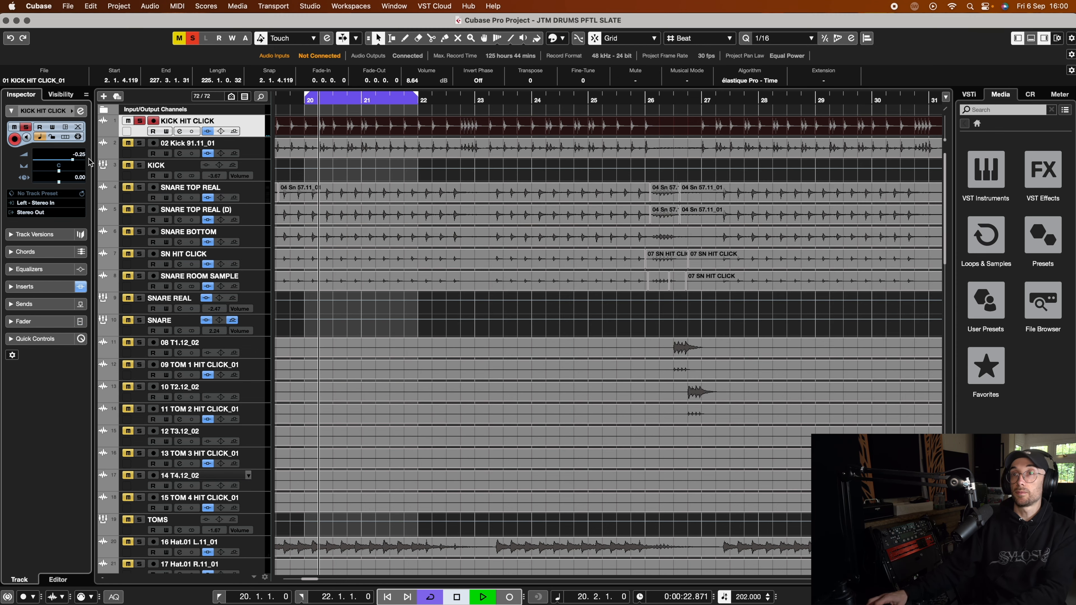
click(138, 121)
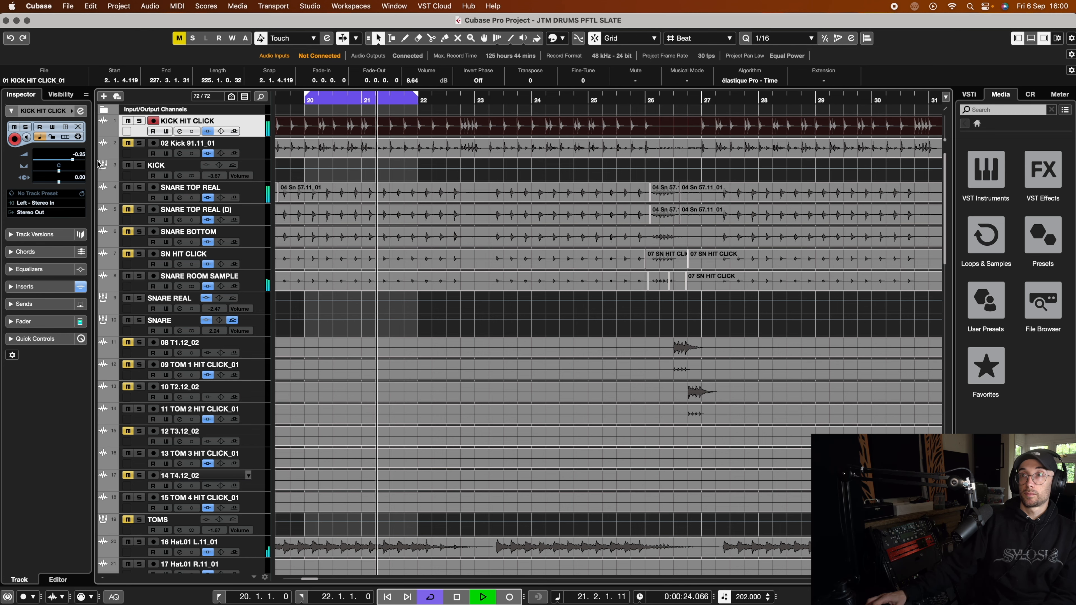
click(80, 112)
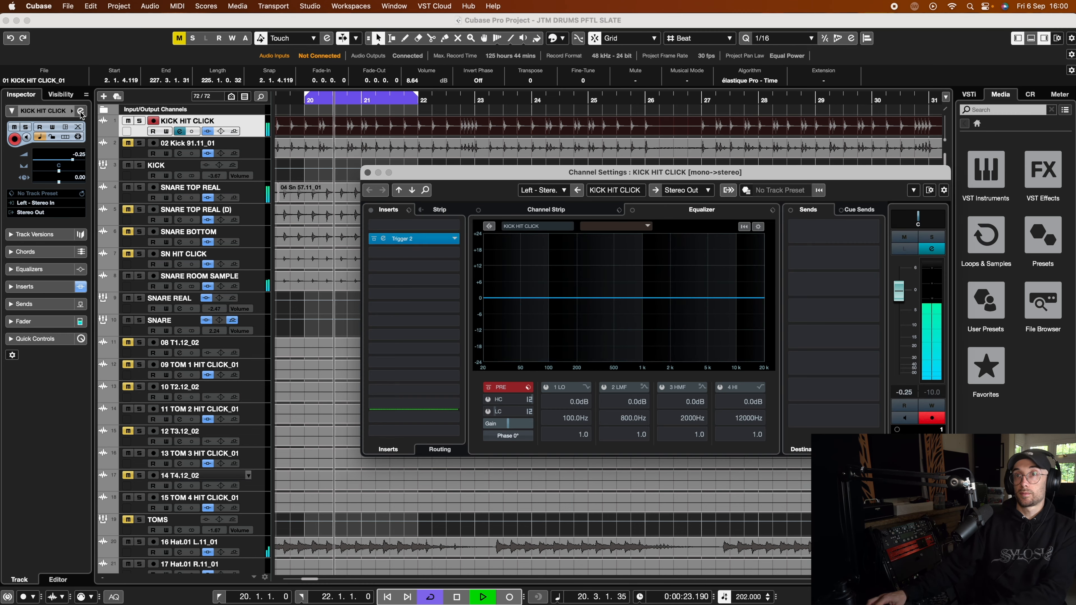
click(383, 239)
click(343, 255)
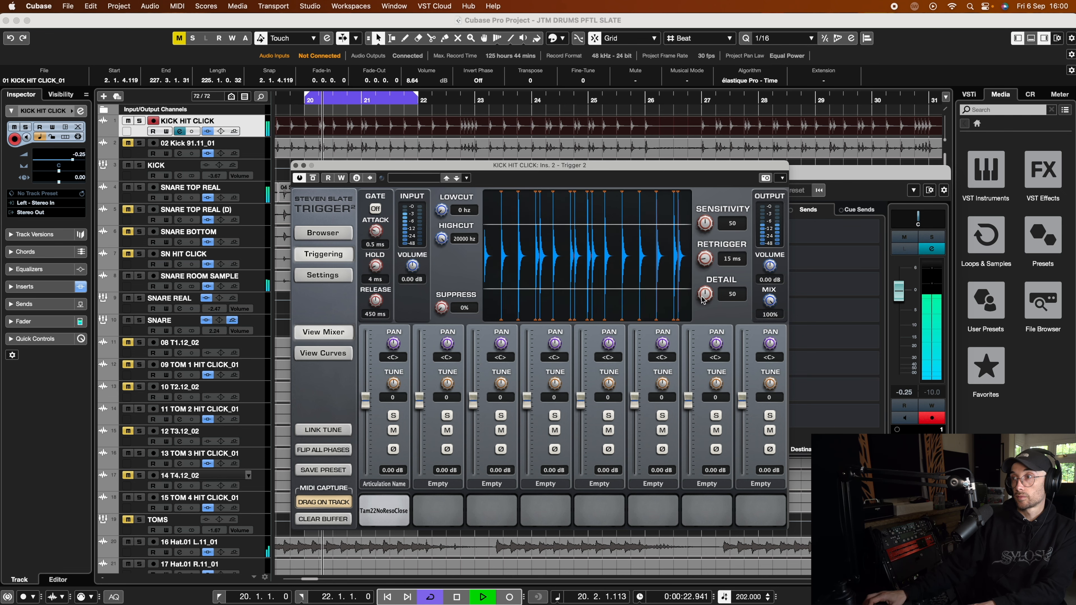
Step: Lower the KICK HIT CLICK Trigger 2 Detail to 14 and audition the loop
key(space)
drag(704, 295, 689, 312)
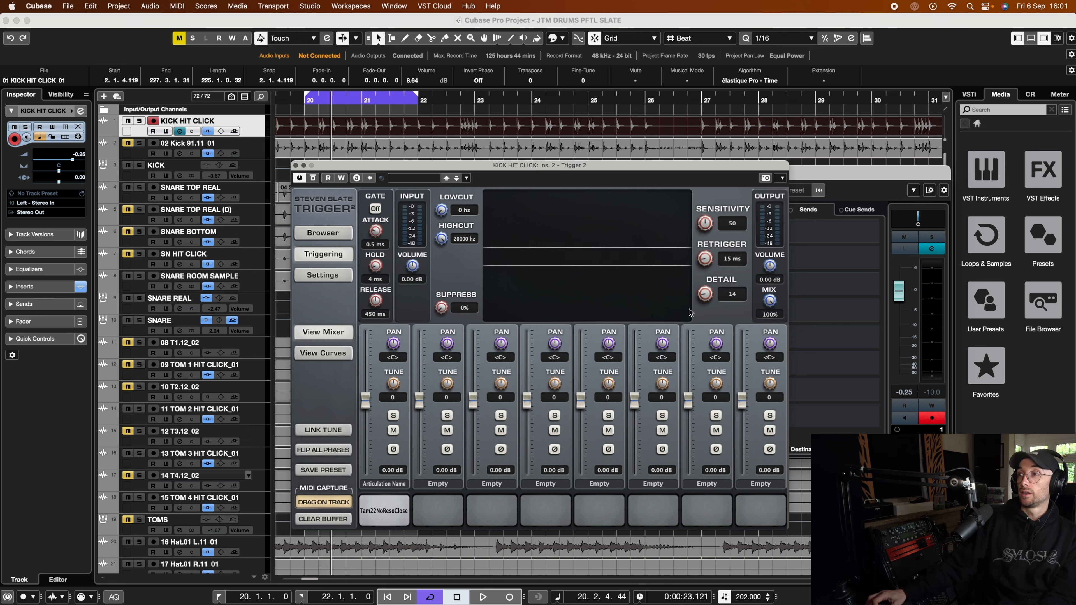
key(space)
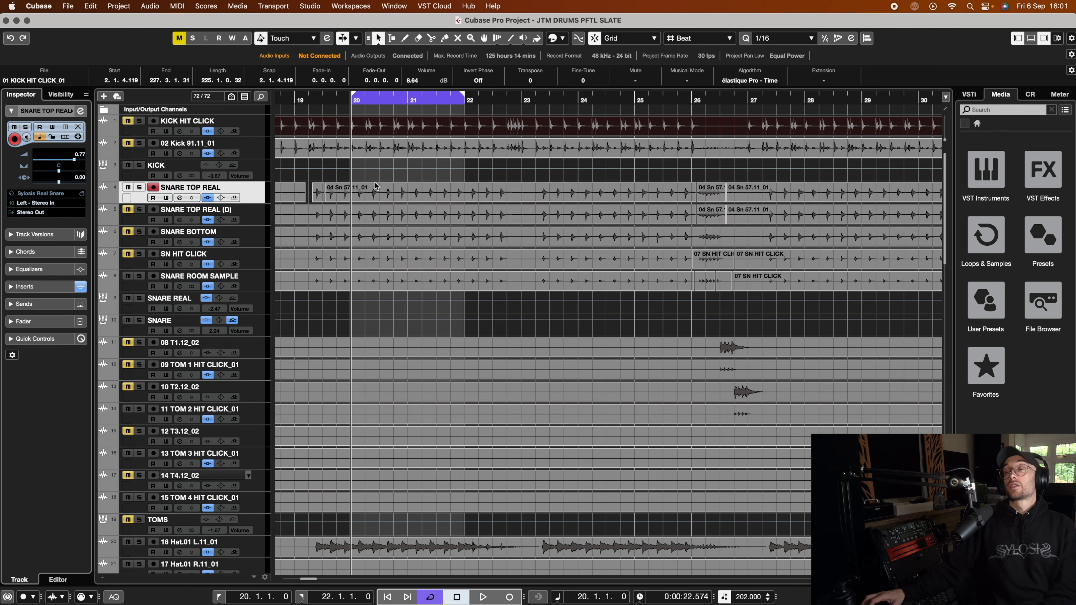
Step: Place the playhead at bar 26, at the snare fill on SNARE TOP REAL
click(375, 187)
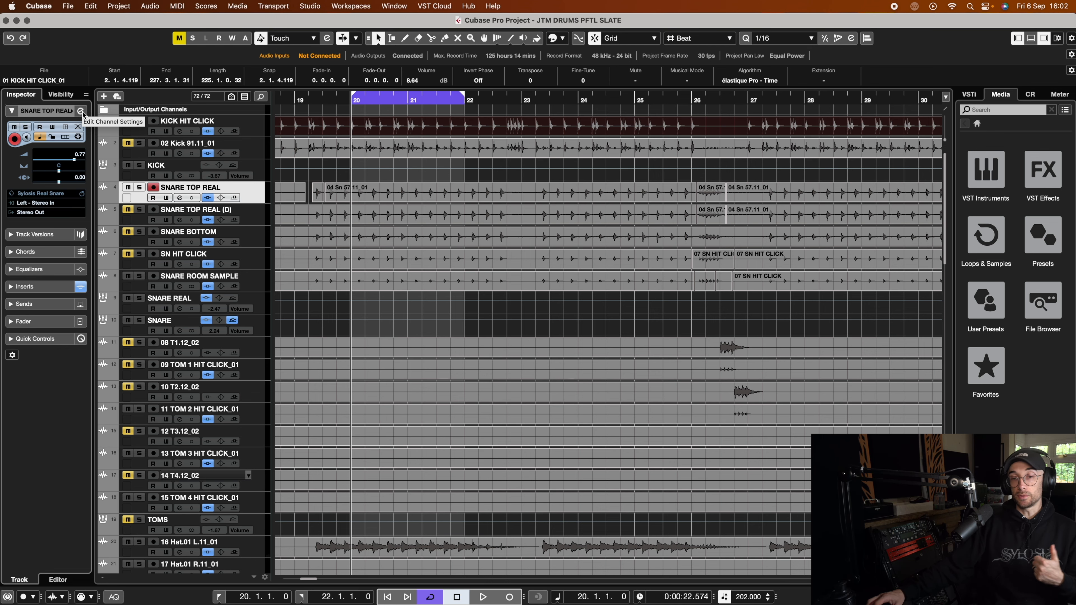
scroll(701, 166, down, 1)
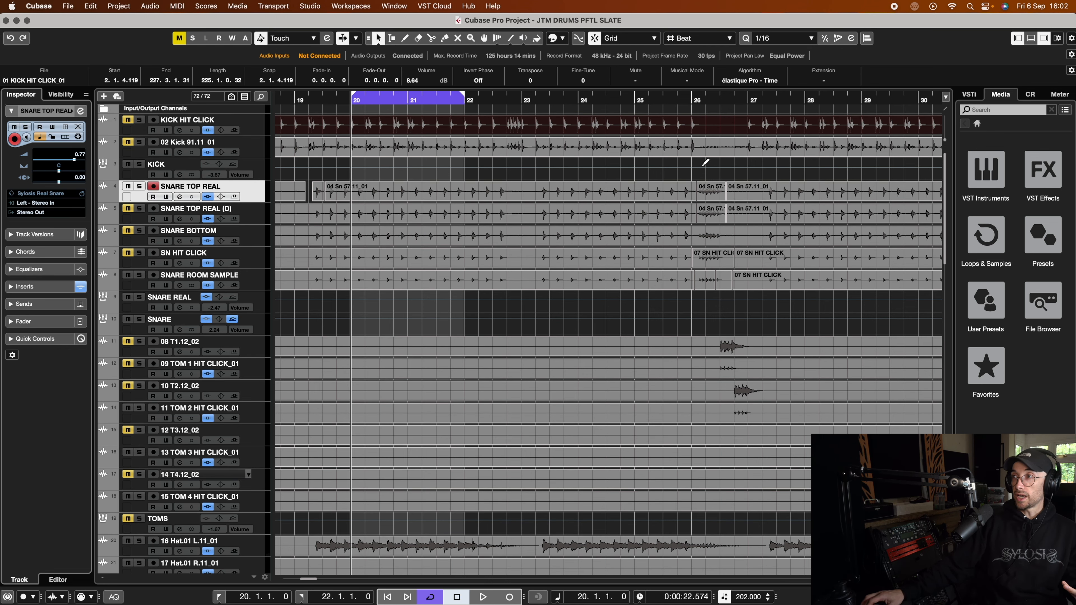
click(696, 102)
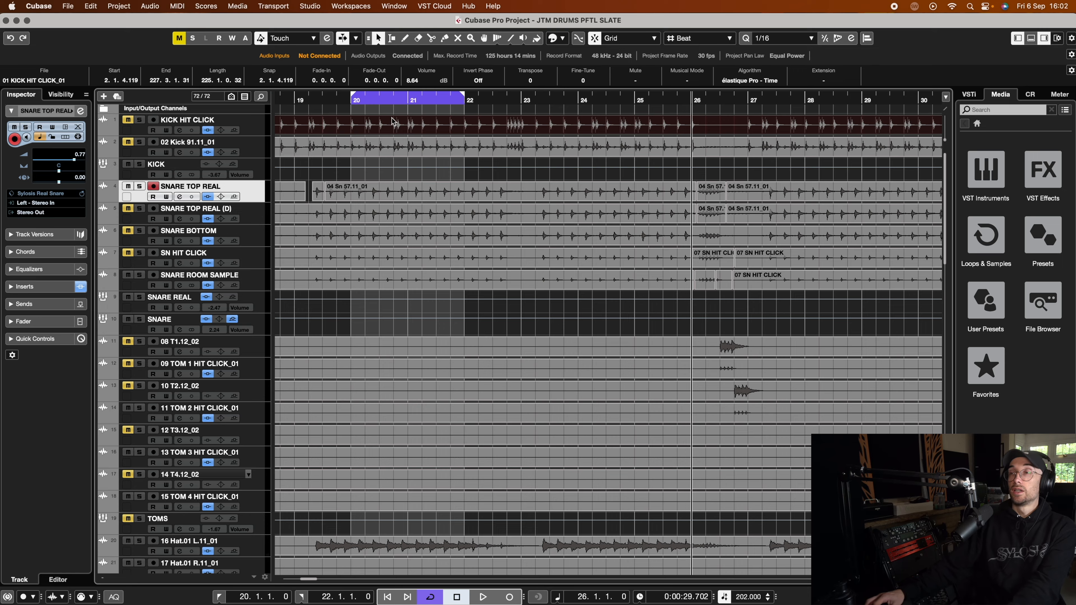
Step: Play the loop from just before bar 20 with KICK HIT CLICK unmuted and try a small gain change on the long SNARE TOP REAL event
scroll(466, 190, right, 3)
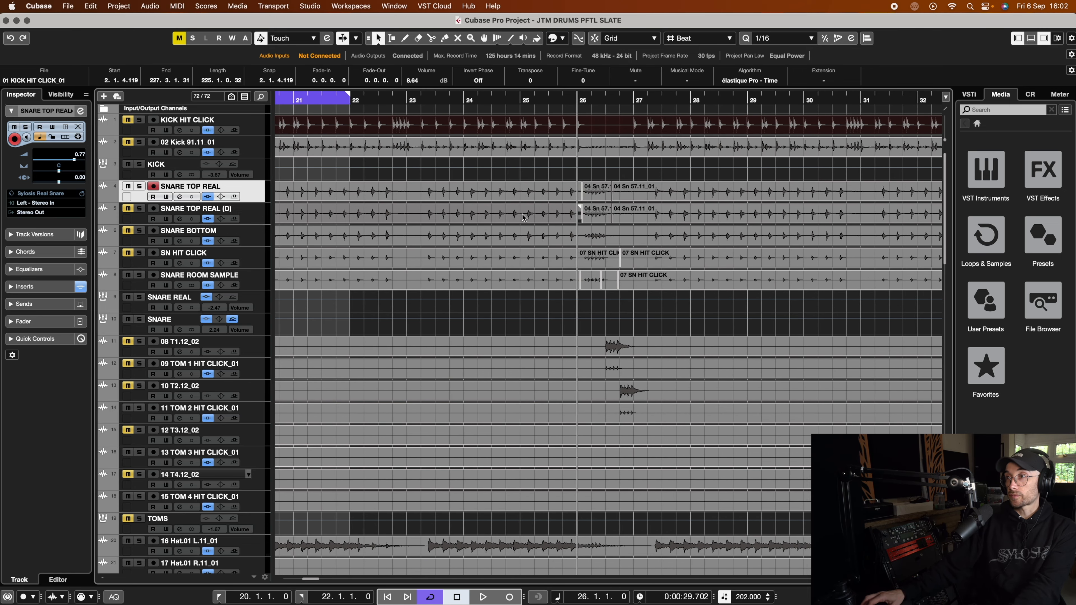
scroll(466, 191, left, 5)
click(386, 101)
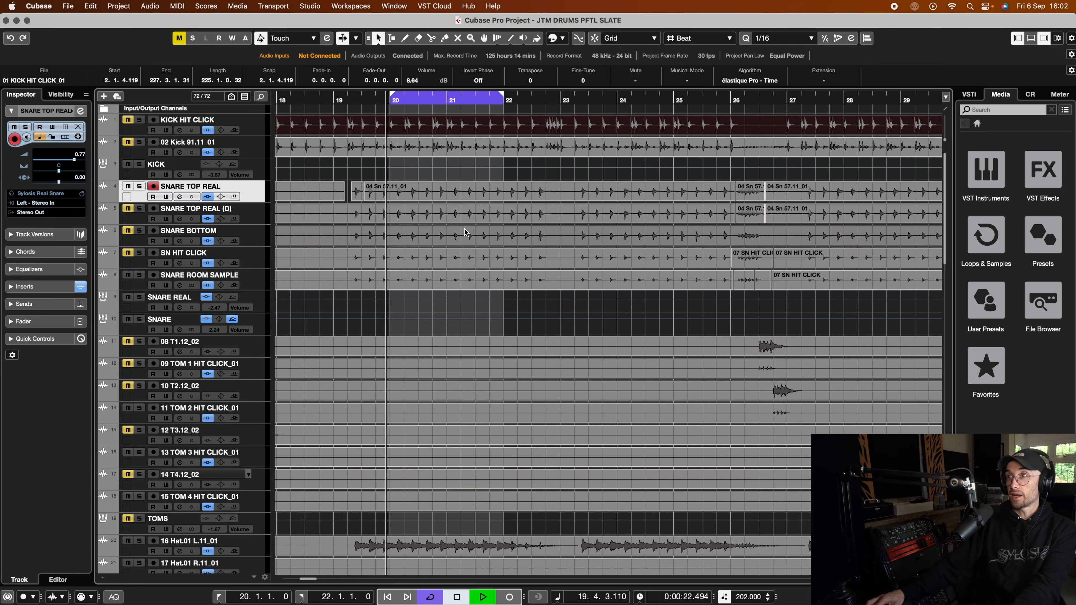
key(space)
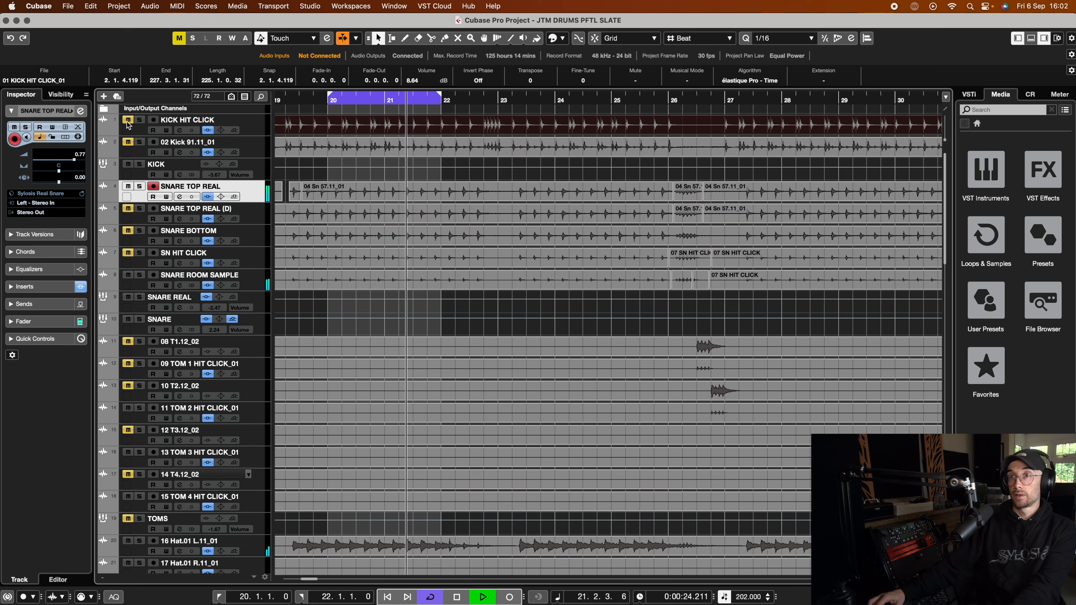
key(space)
click(487, 185)
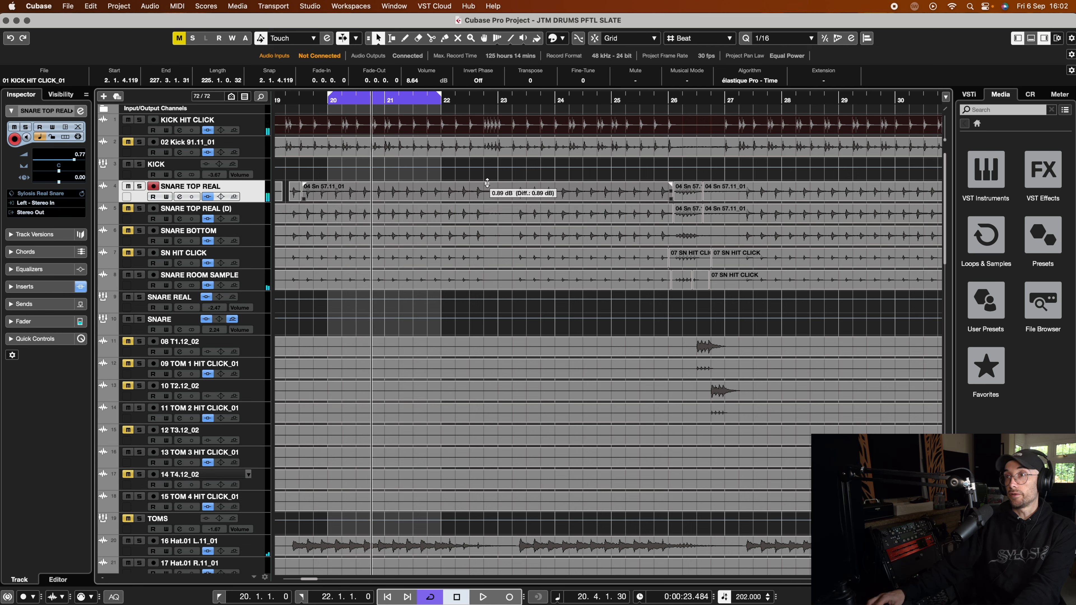
drag(486, 184, 486, 185)
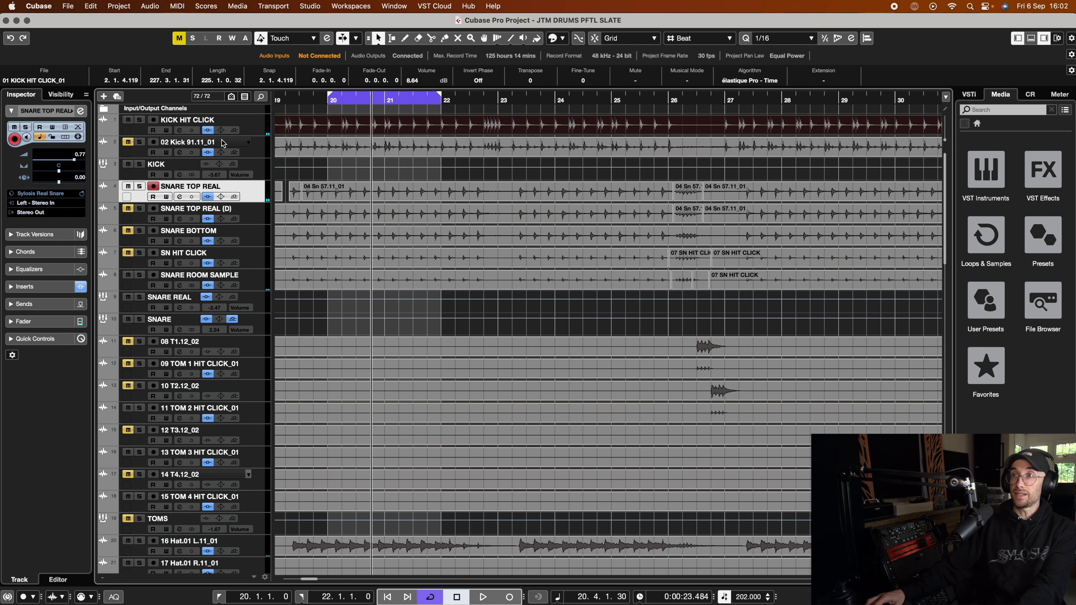
Step: Set the gain of the short SNARE TOP REAL fill event at bar 26 to 2.44 dB and loop bar 26 during playback
scroll(568, 200, right, 4)
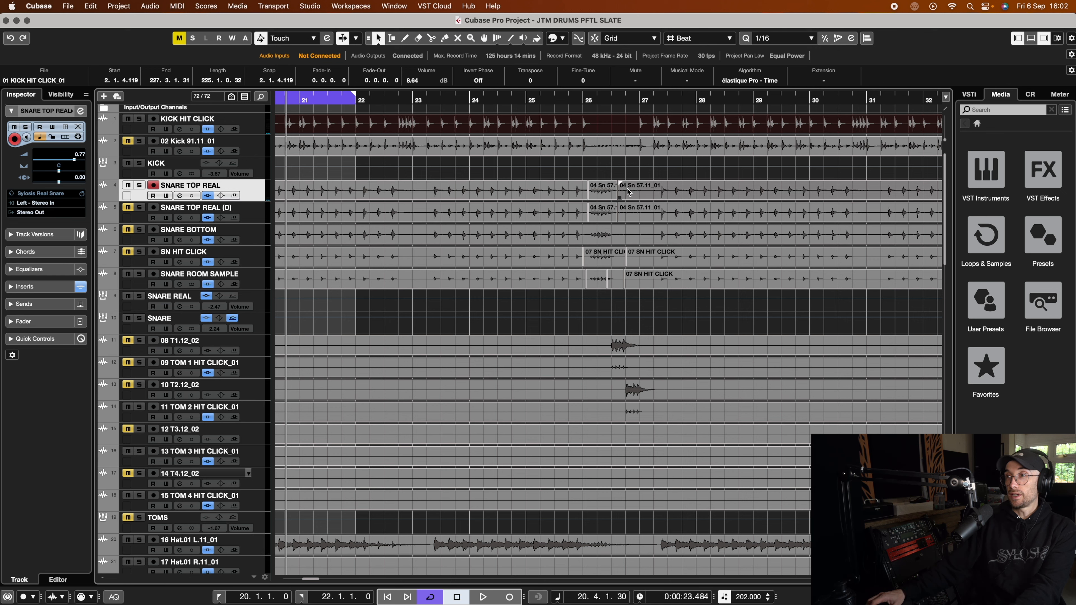
click(602, 195)
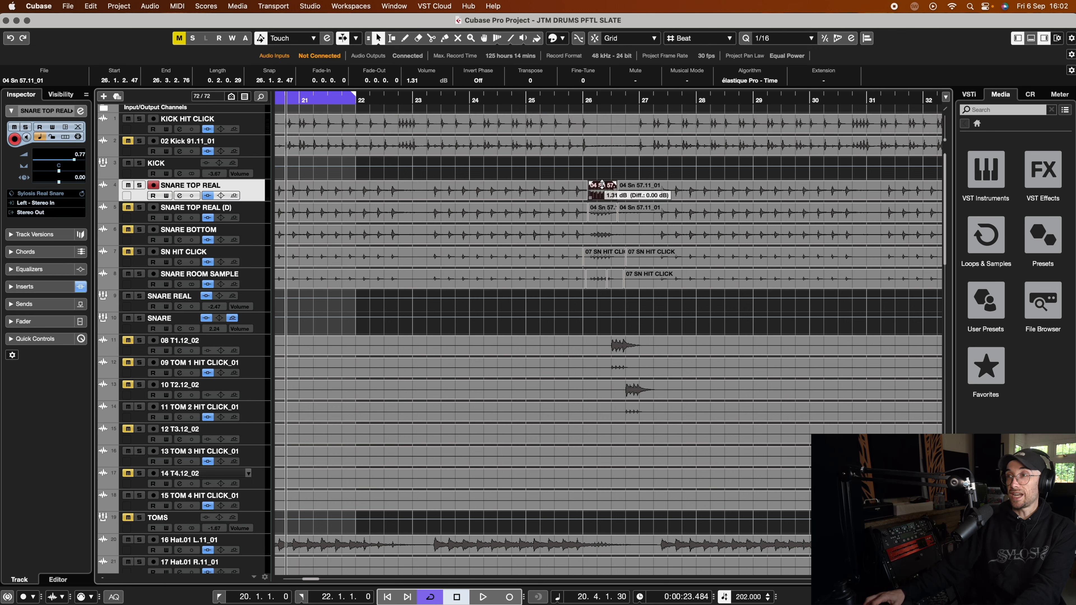
drag(601, 185, 602, 137)
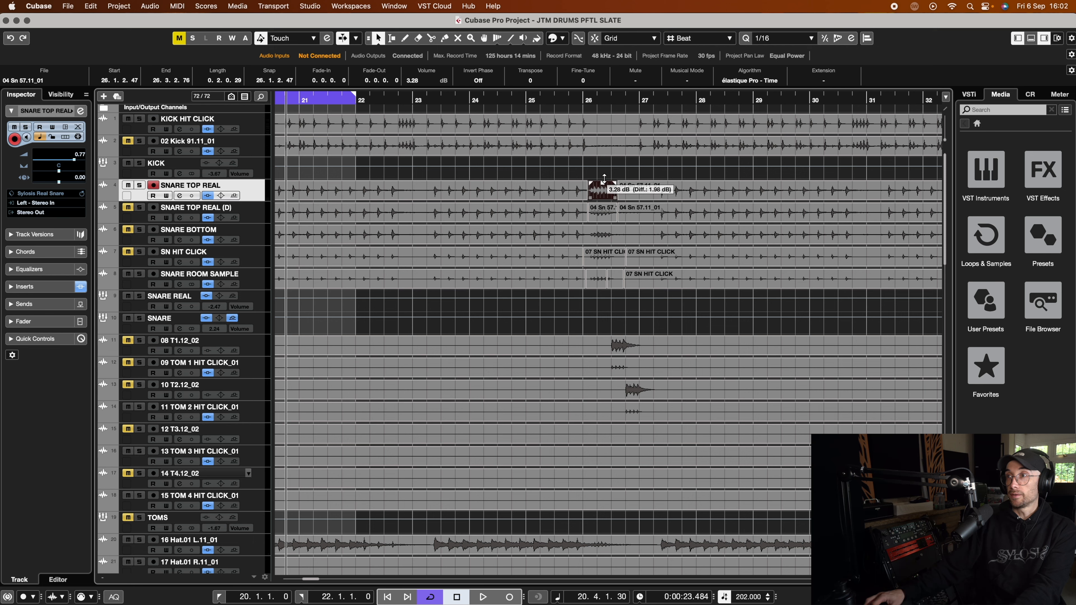
click(583, 101)
key(space)
drag(585, 94, 638, 94)
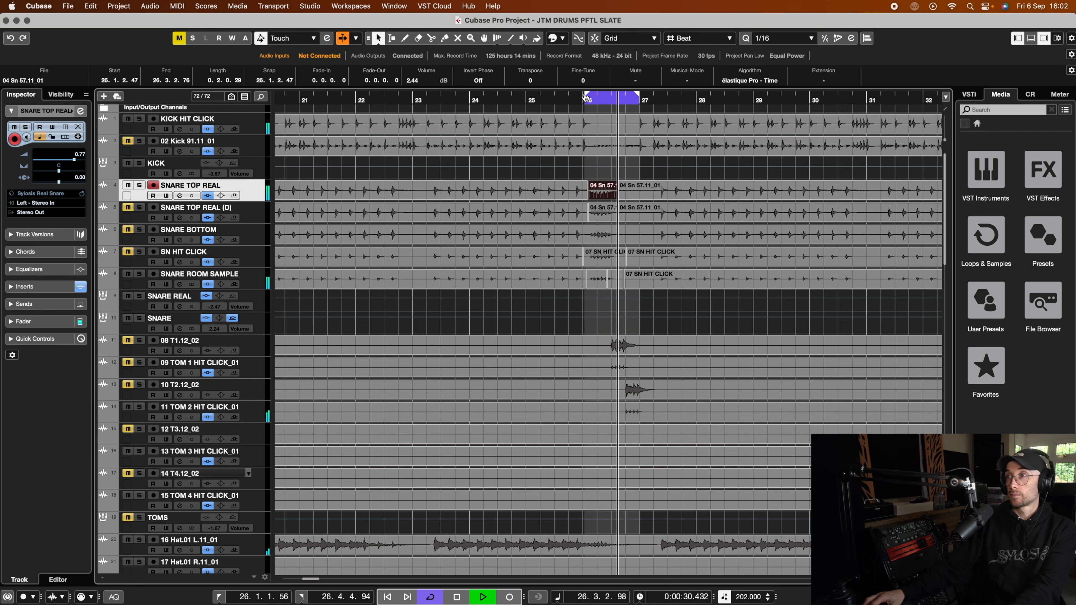
Step: Raise the snare fill event's gain to about 11.18 dB while auditioning the bar 26 loop
drag(602, 182, 601, 64)
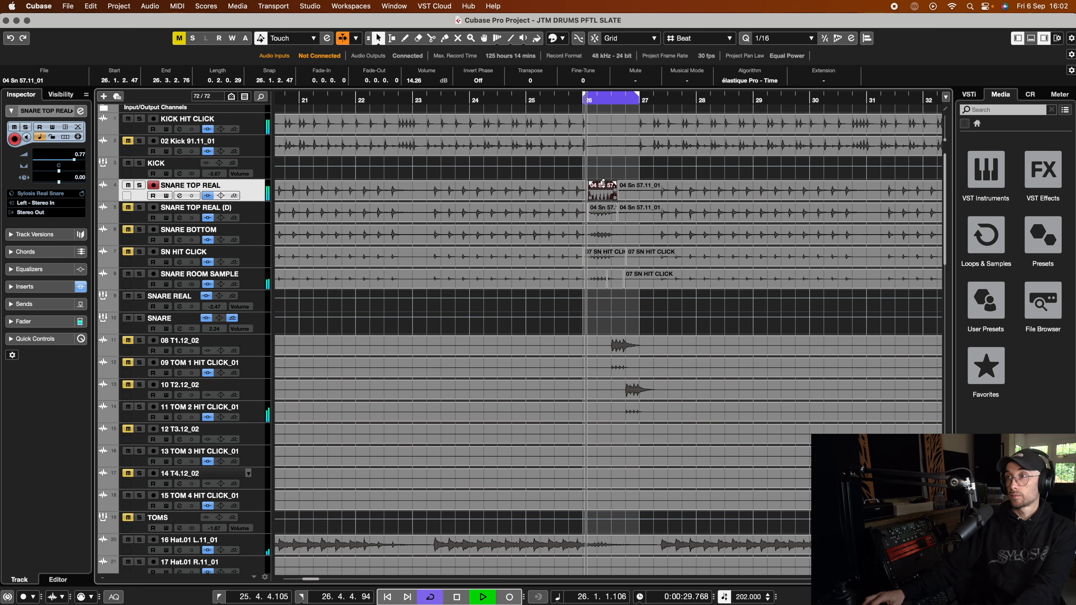
key(space)
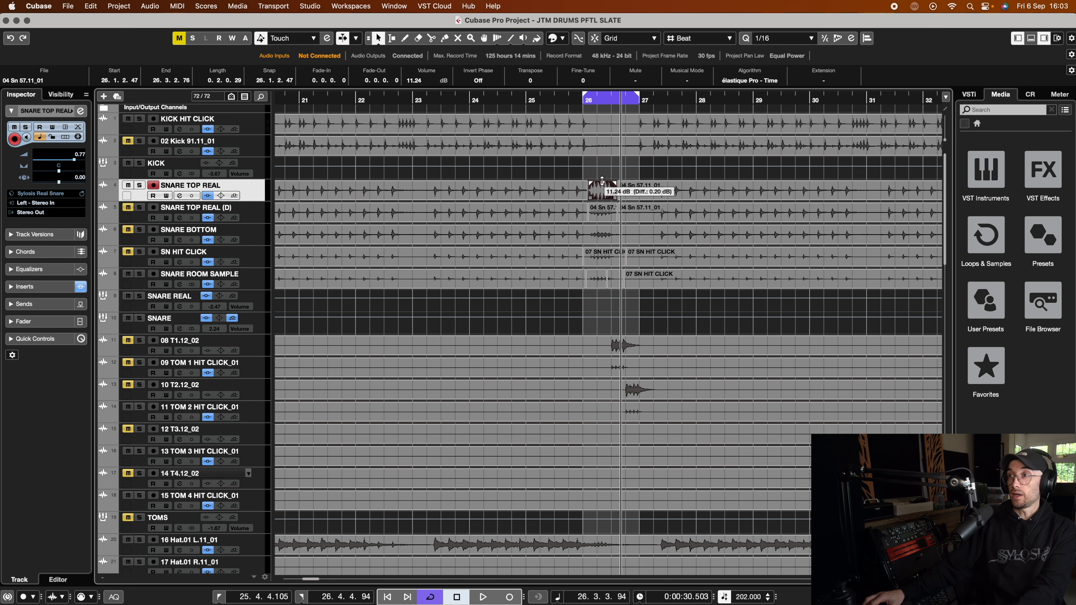
click(582, 99)
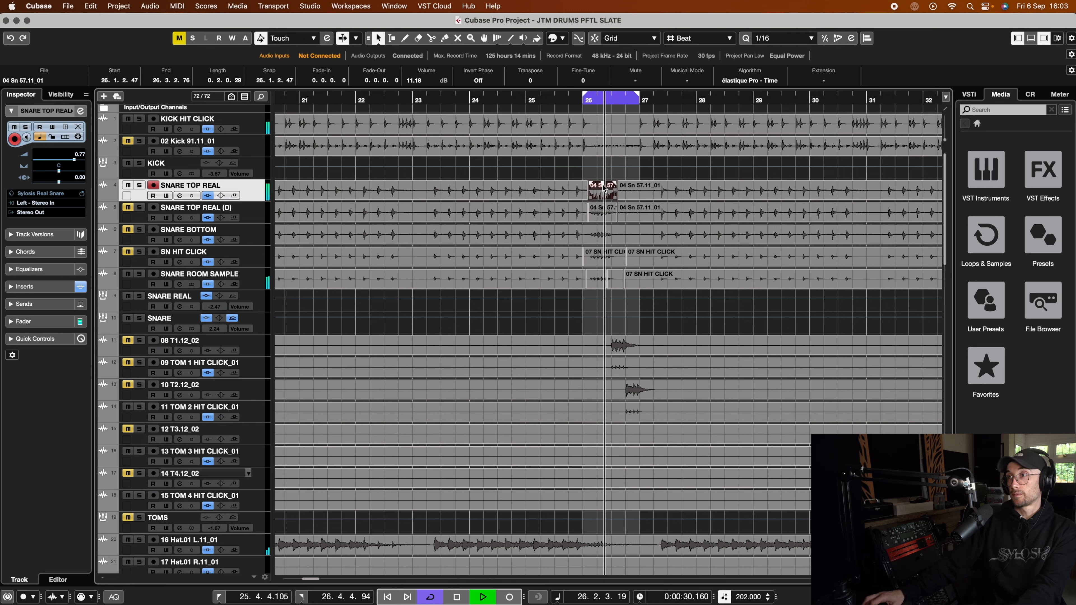
key(space)
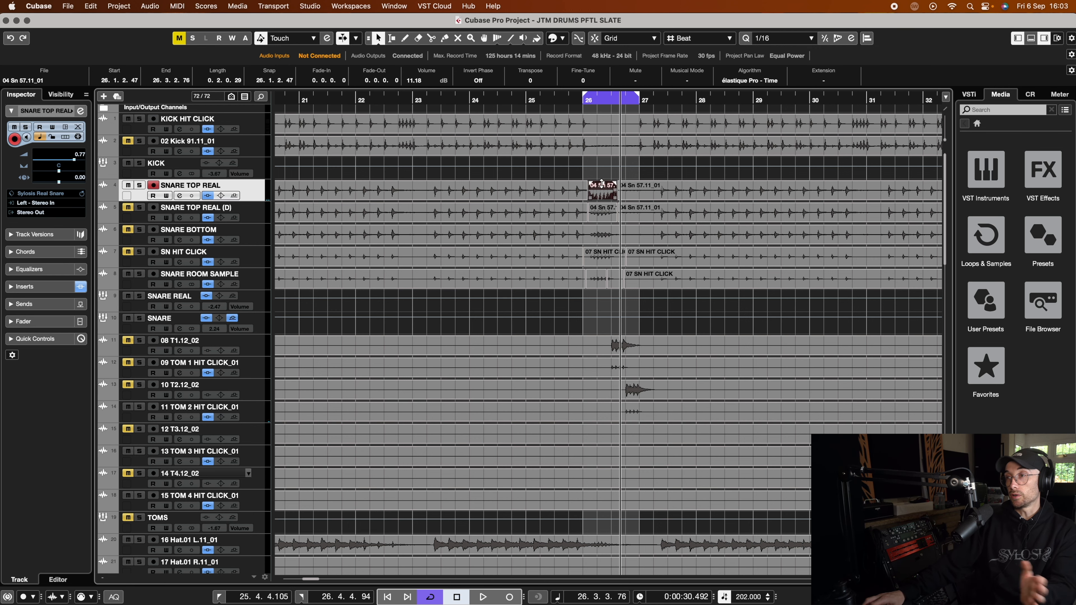
Step: Lower the snare fill event's gain to 2.26 dB and play the bar 26 loop
scroll(602, 188, left, 2)
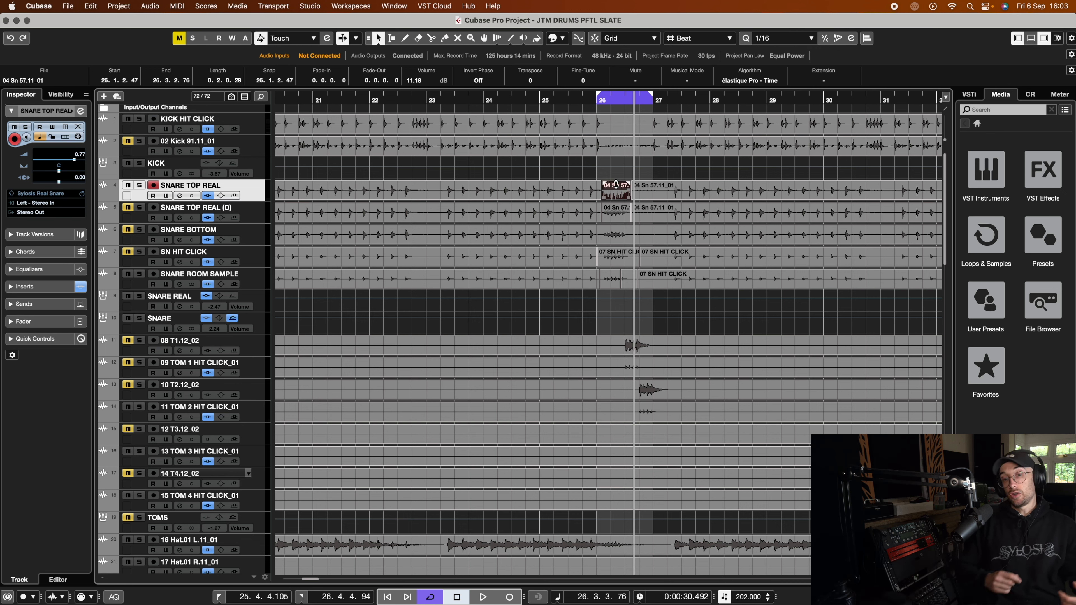
drag(616, 183, 614, 231)
key(space)
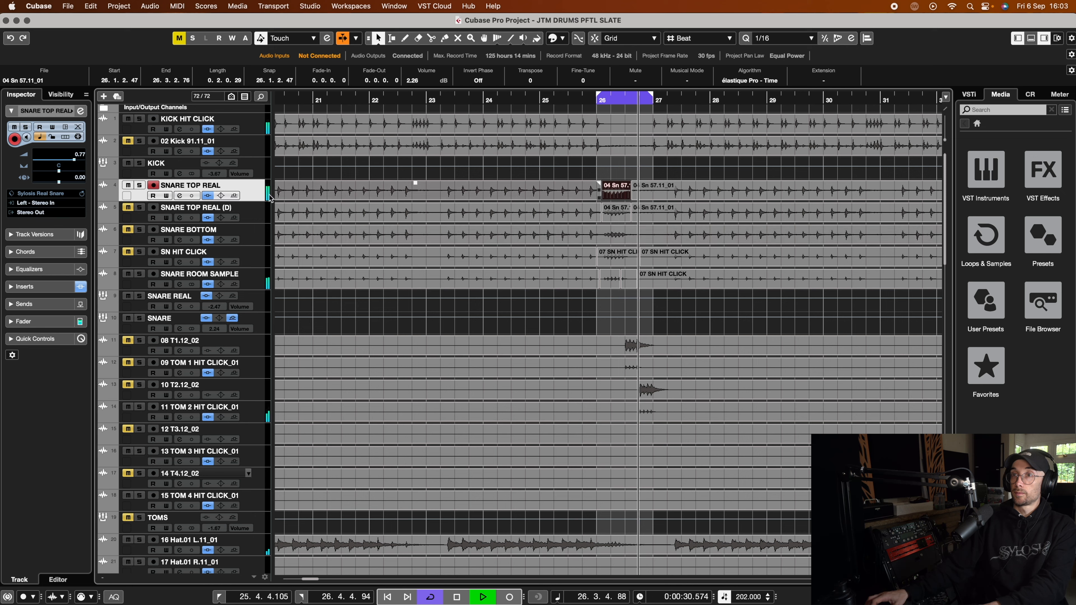
Step: Raise the SNARE TOP REAL channel level to 2.24 and compare the looped fill with its inserts bypassed and active
click(208, 195)
click(207, 195)
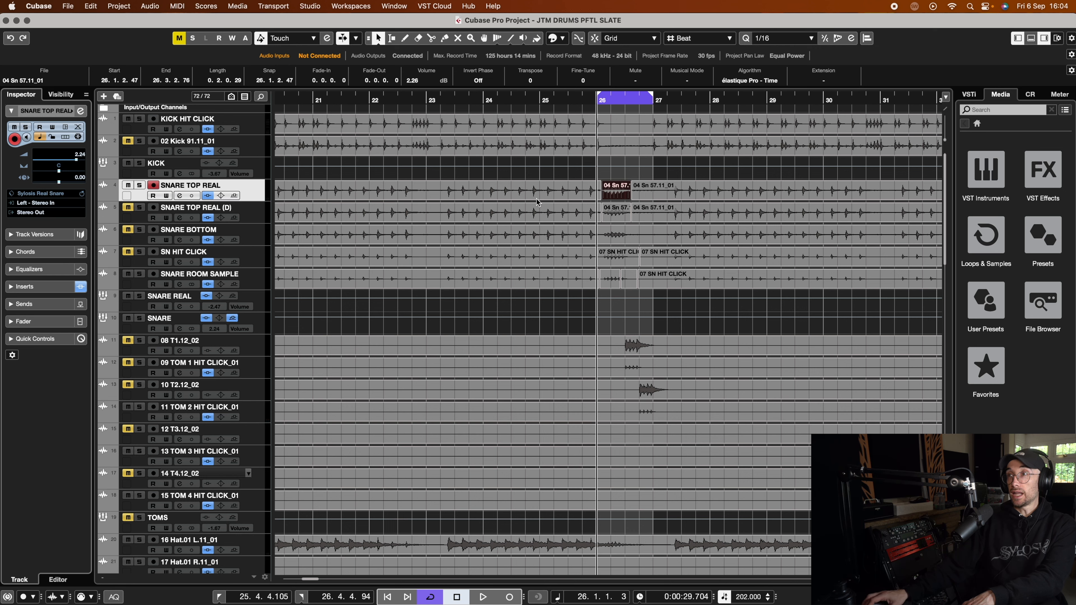
key(space)
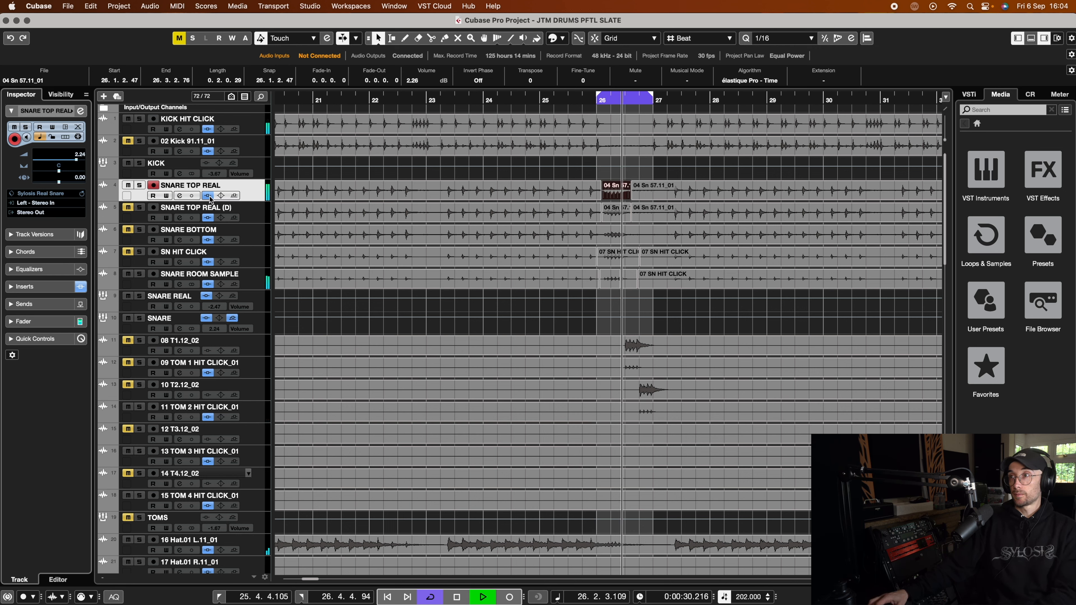
click(207, 196)
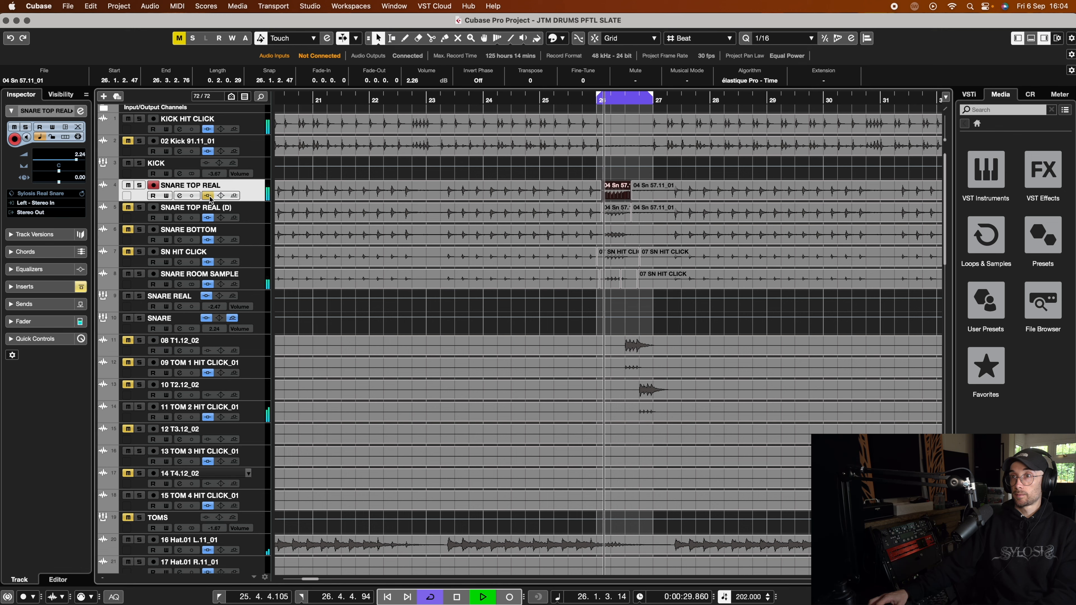
click(208, 196)
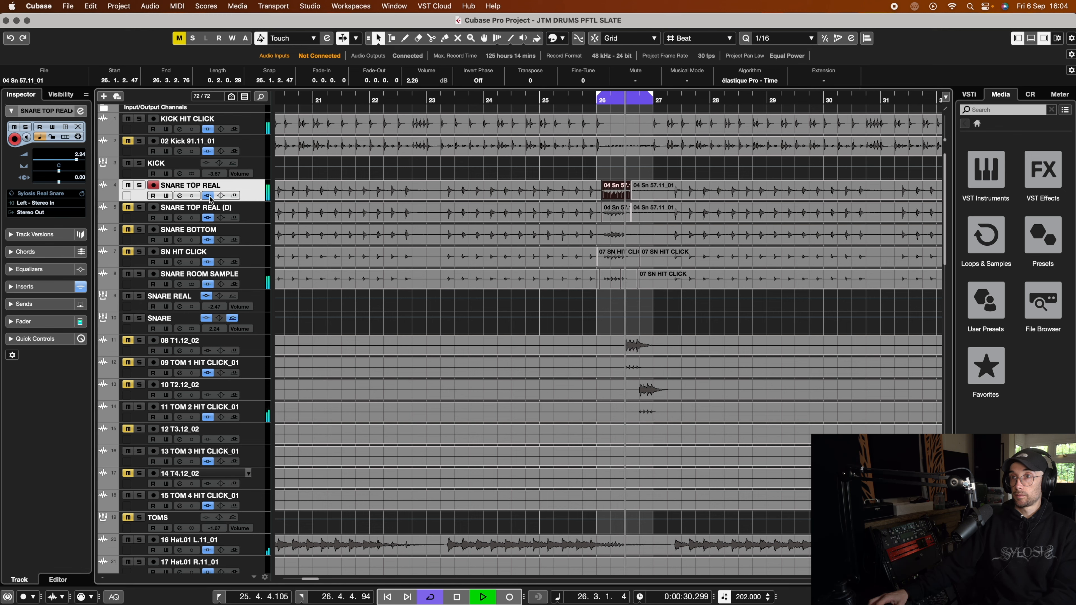
key(space)
Step: Split the SNARE TOP REAL fill event at 26.2.3.113 and give its first part a short fade-in starting at 26.1.2.84
drag(603, 101, 603, 157)
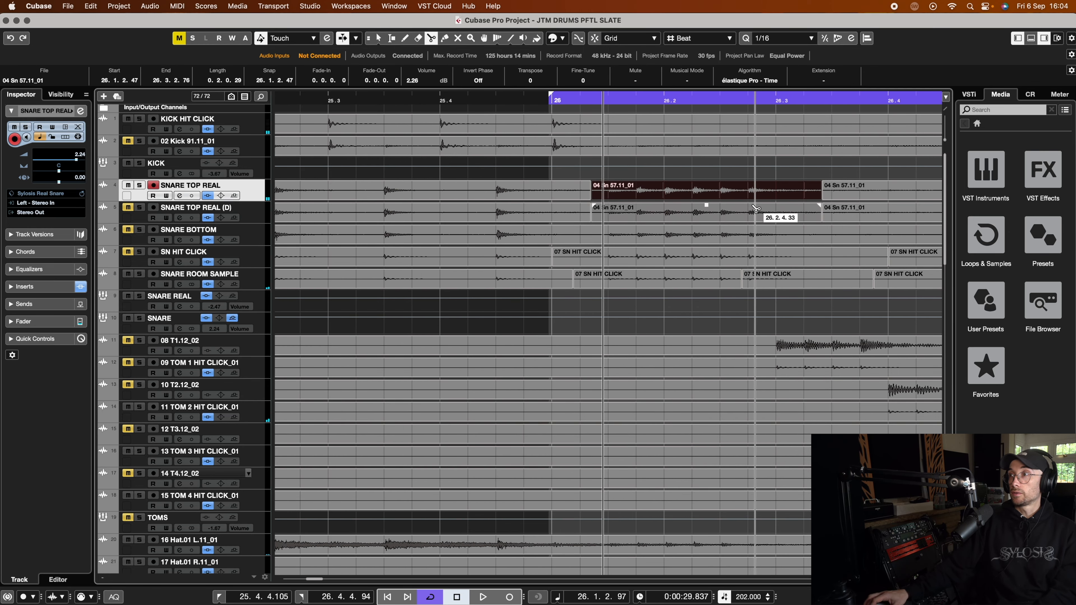
click(749, 200)
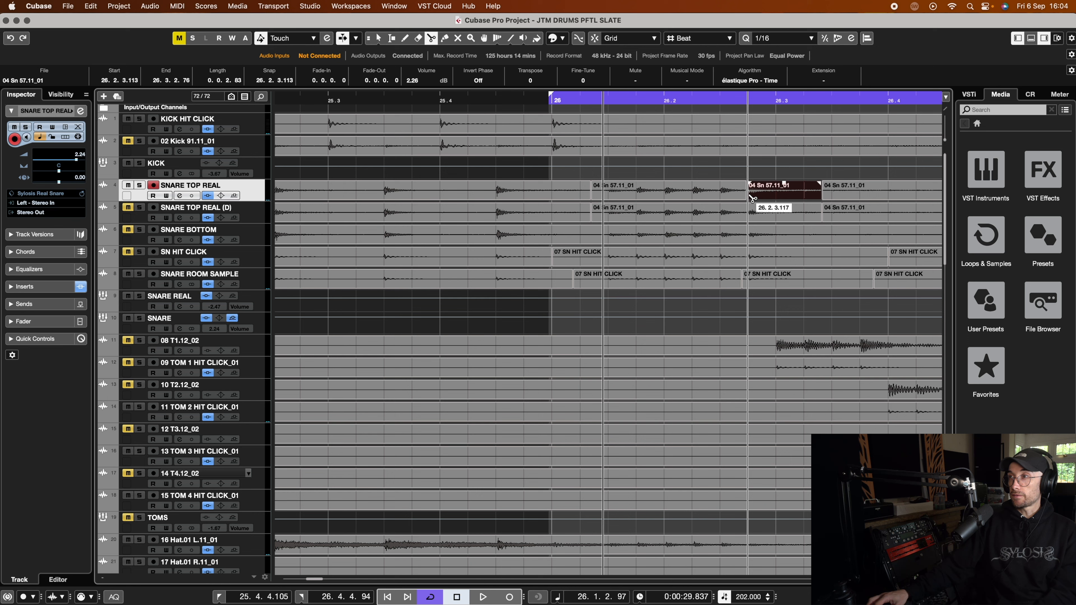
key(1)
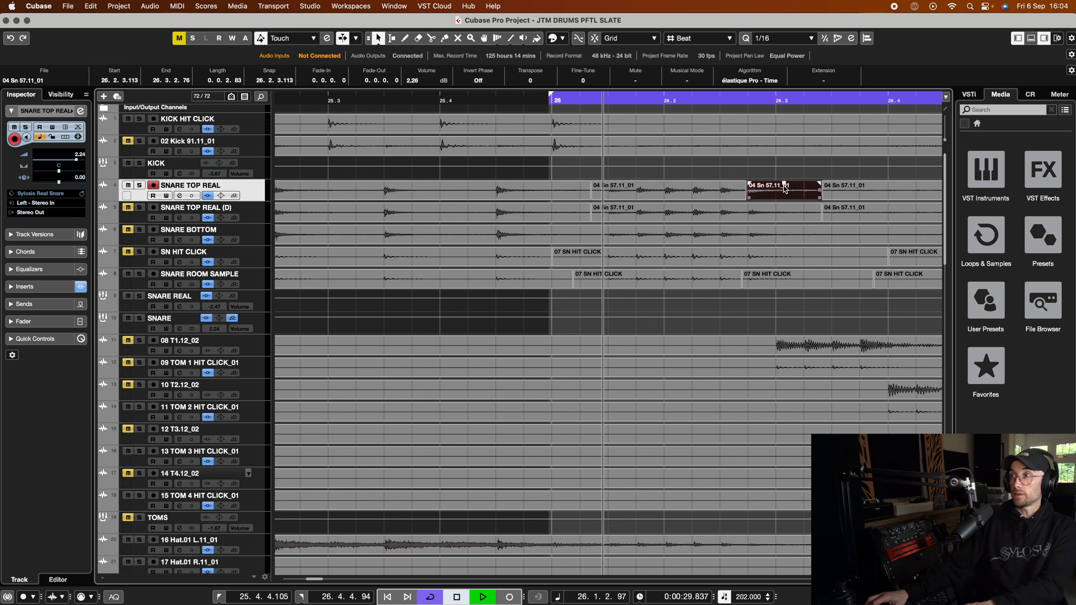
drag(783, 189, 779, 229)
key(space)
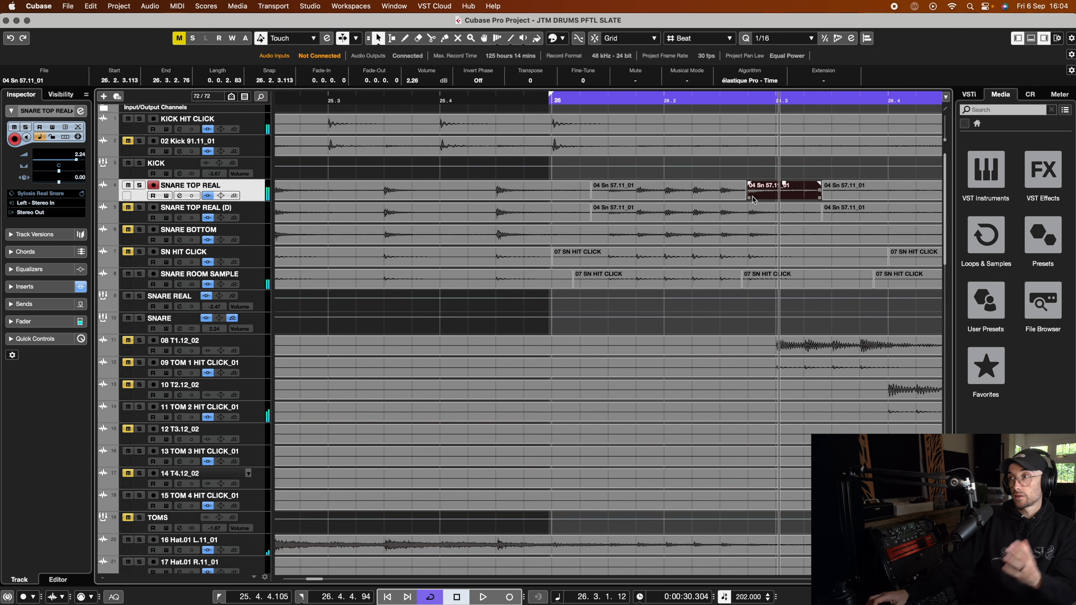
scroll(595, 128, down, 10)
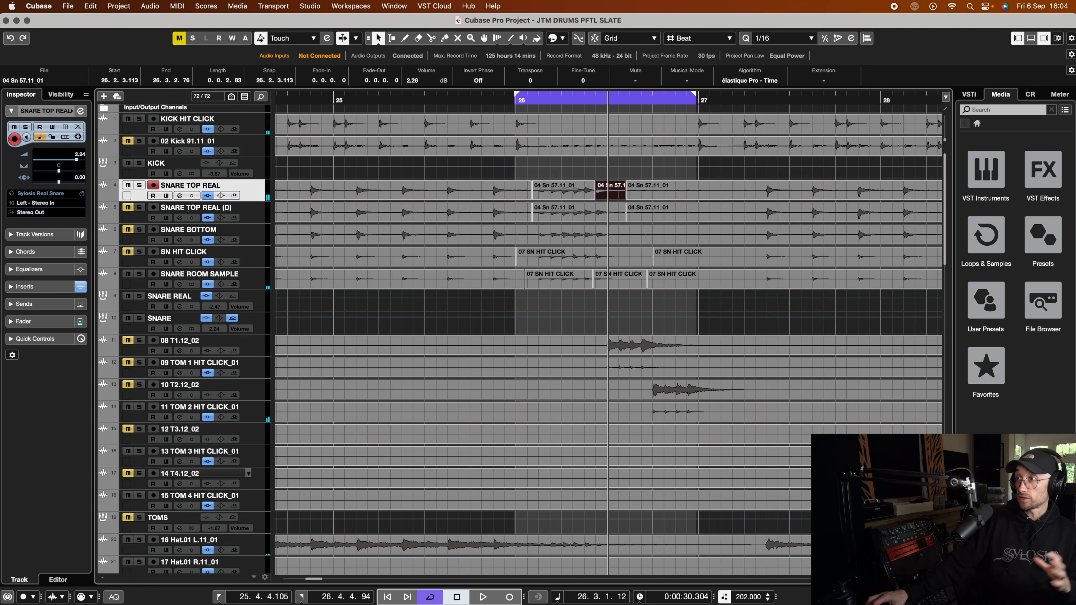
drag(576, 102, 601, 183)
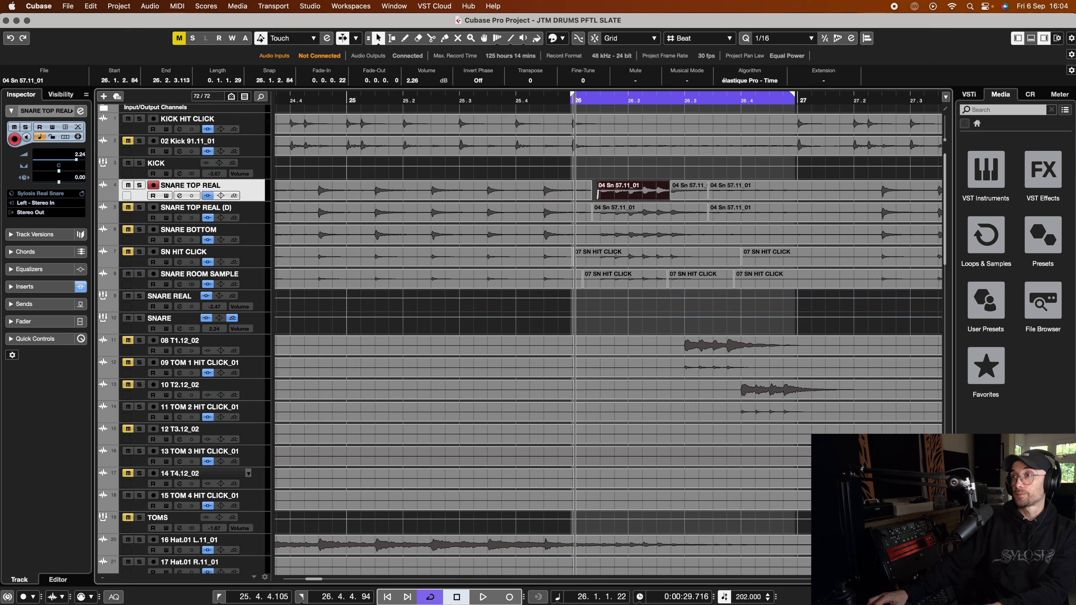
Step: Play the SNARE TOP REAL part from around bar 19, where the long event before the fill begins
key(g)
key(g)
key(g)
key(g)
key(g)
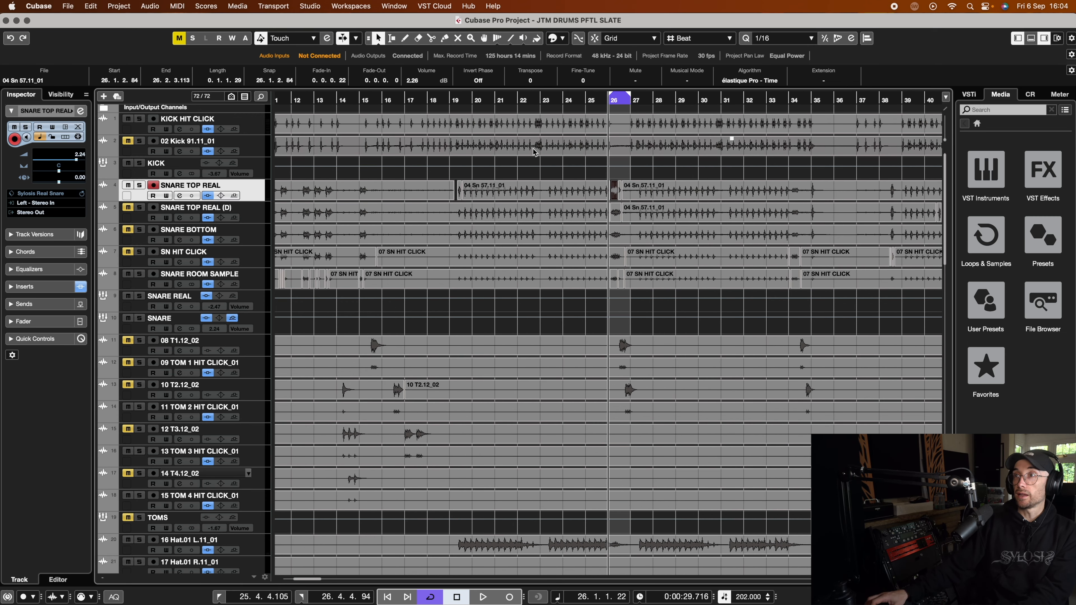
click(462, 98)
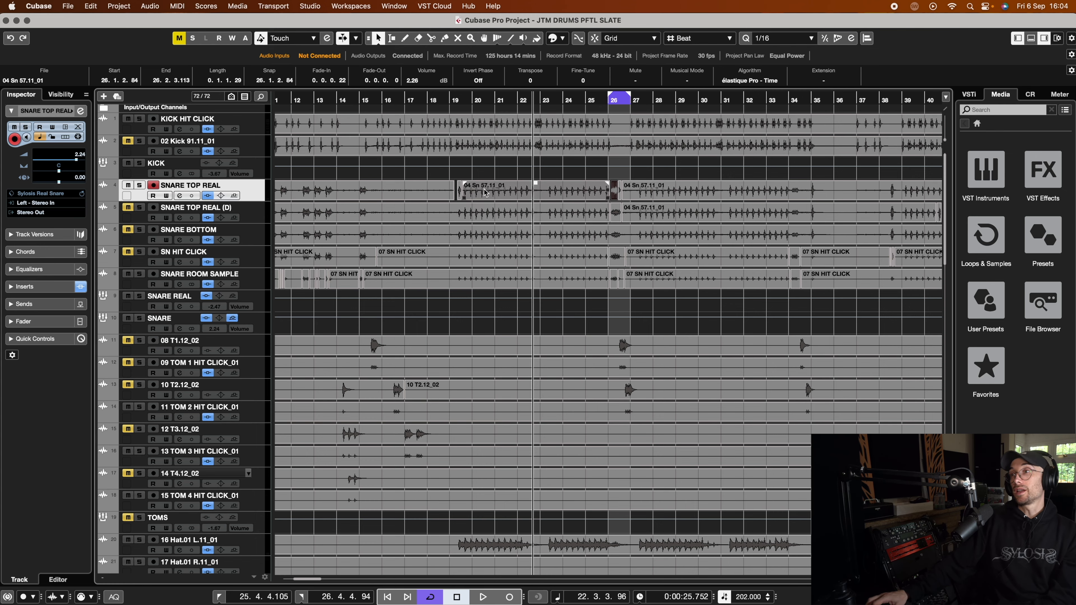
drag(463, 101, 533, 191)
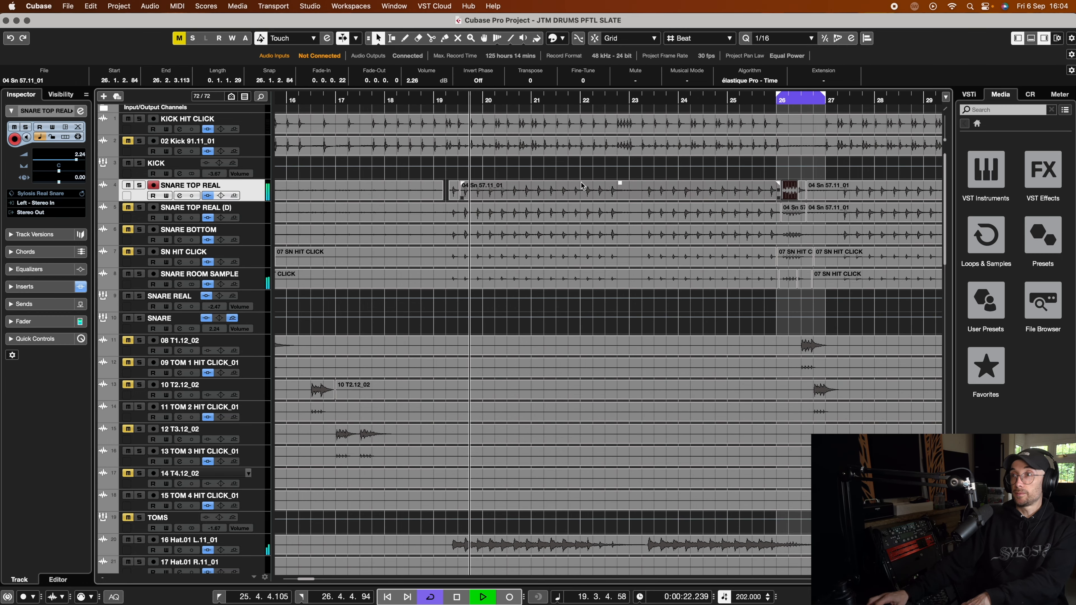
key(space)
Step: Check the triggered hits in the SNARE TOP REAL Trigger 2 during playback, then close the plug-in and channel settings
click(80, 111)
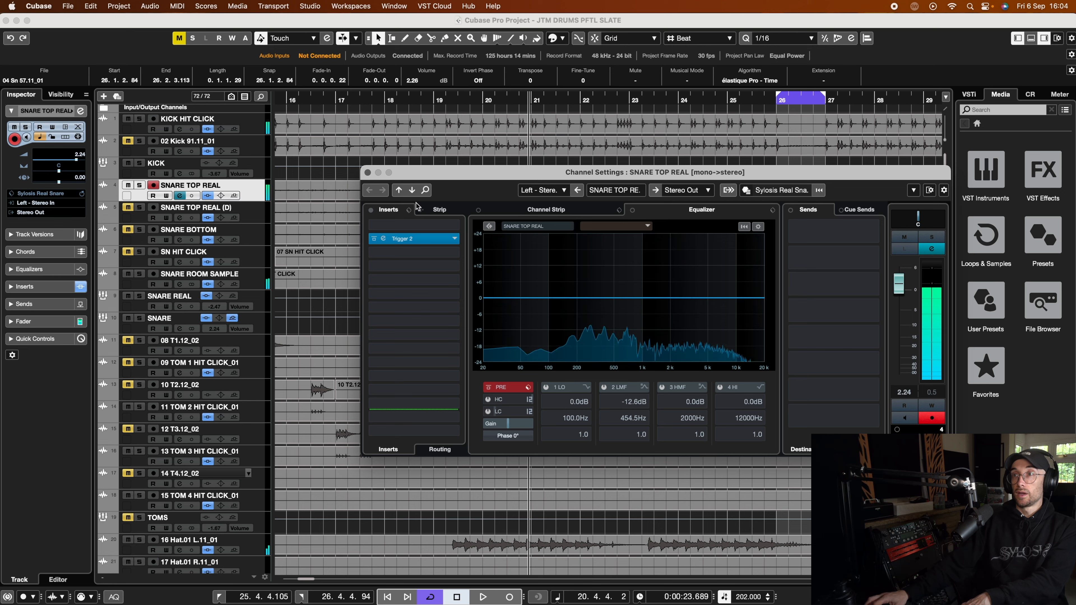
click(386, 240)
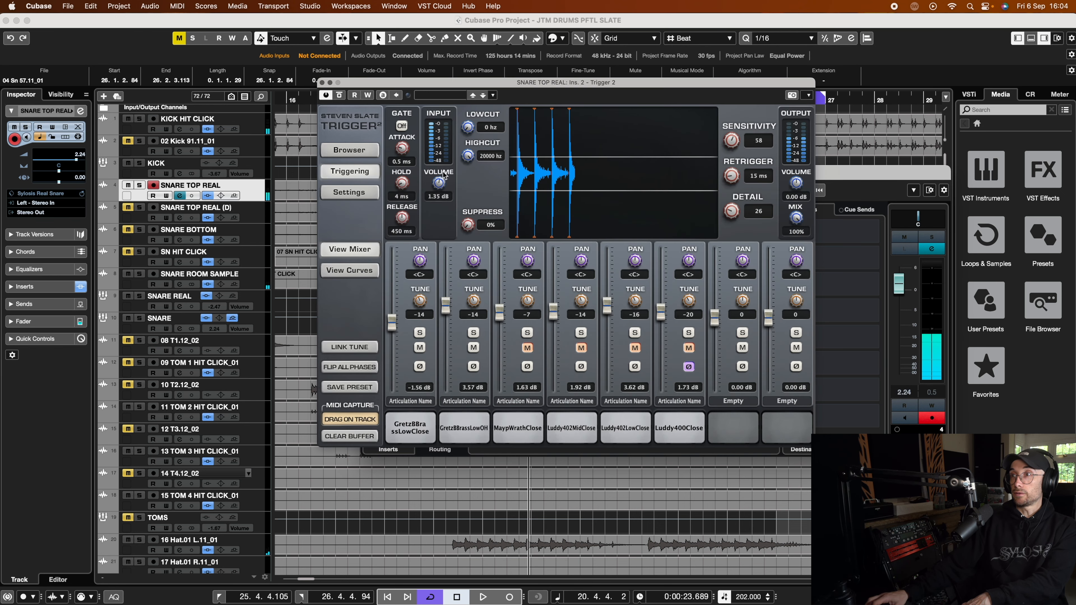
key(space)
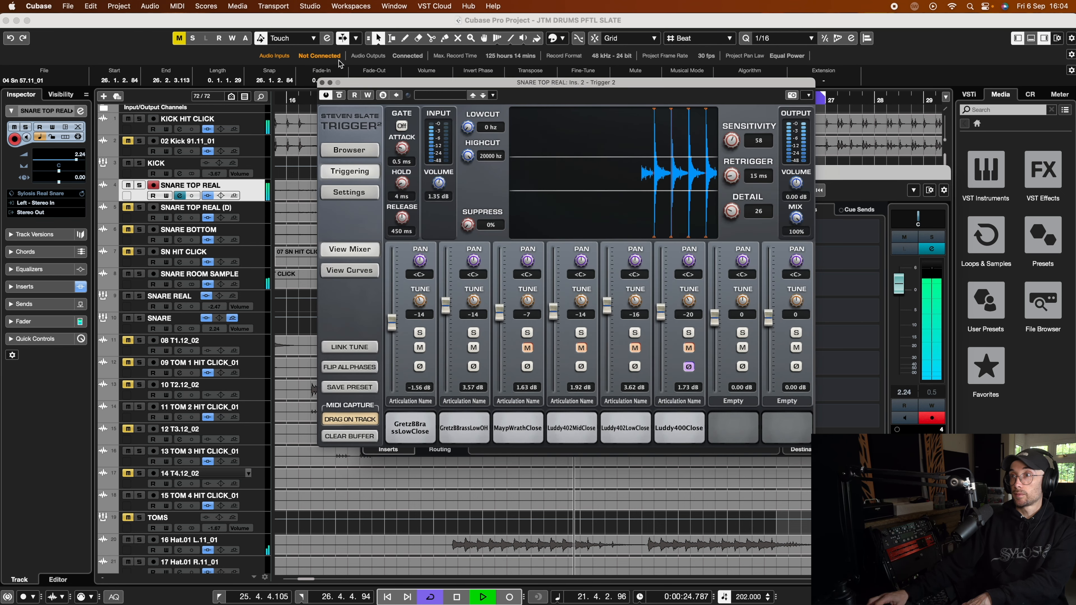
click(322, 83)
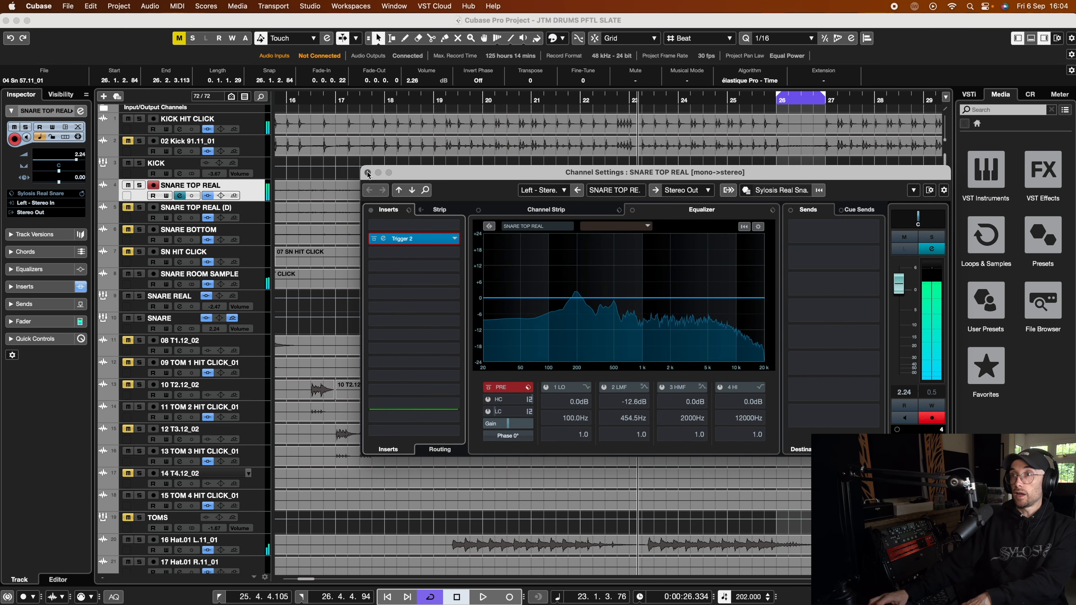
click(379, 173)
Step: Slightly lower the gain of the long SNARE TOP REAL event before bar 26 and play from bar 24 into the fill
drag(619, 183, 619, 187)
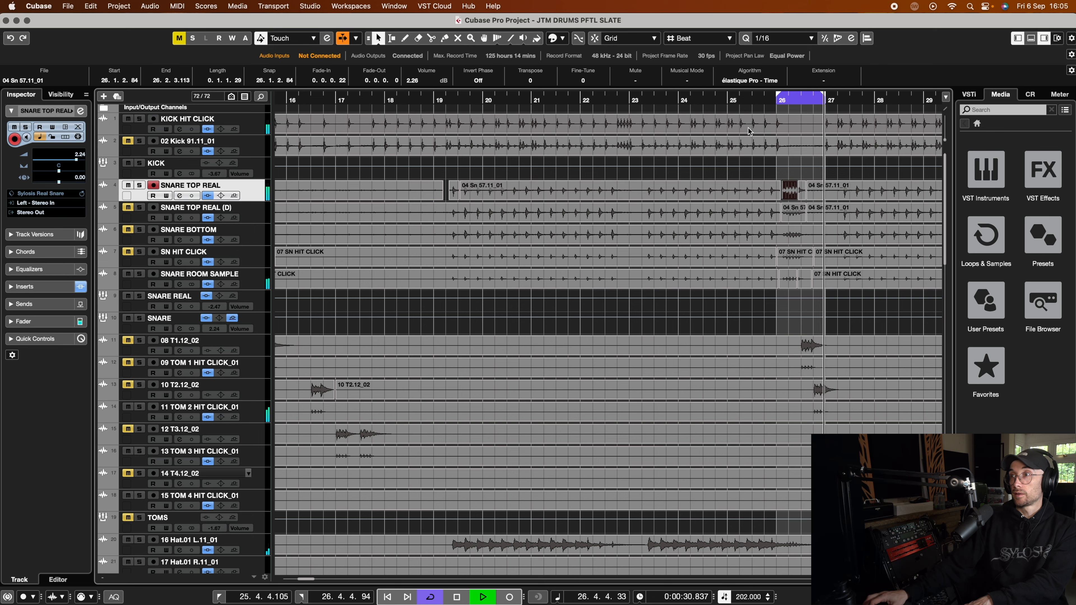
key(space)
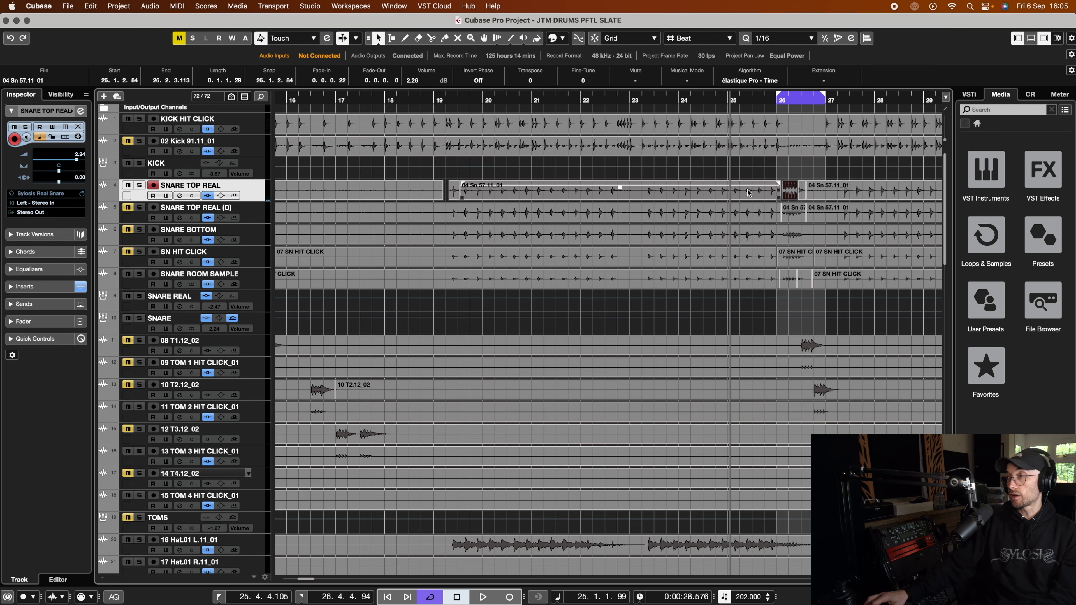
click(679, 101)
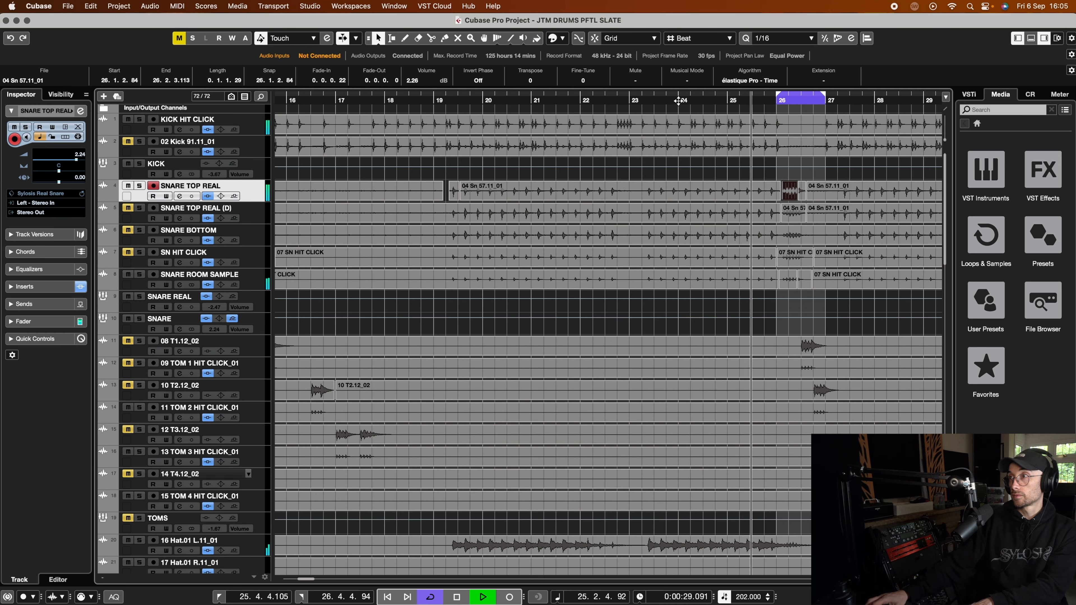
Step: Split out the SNARE TOP REAL hit between 25.3.1.90 and 25.4.1.64, set its gain to -0.99 dB, and play from bar 24
key(space)
click(432, 38)
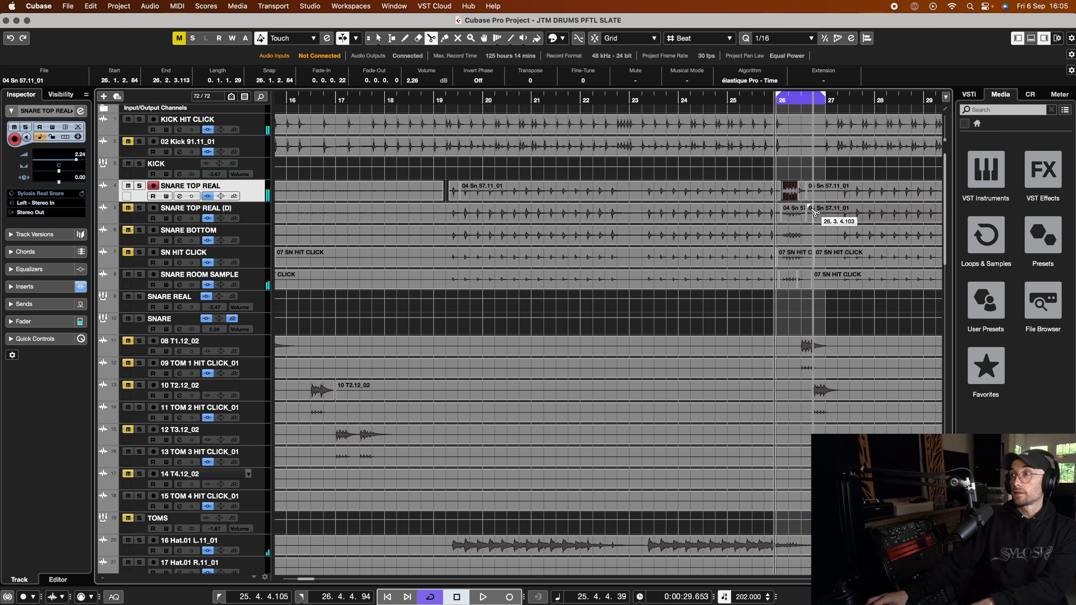
click(757, 197)
right_click(758, 197)
click(761, 198)
drag(760, 187, 759, 186)
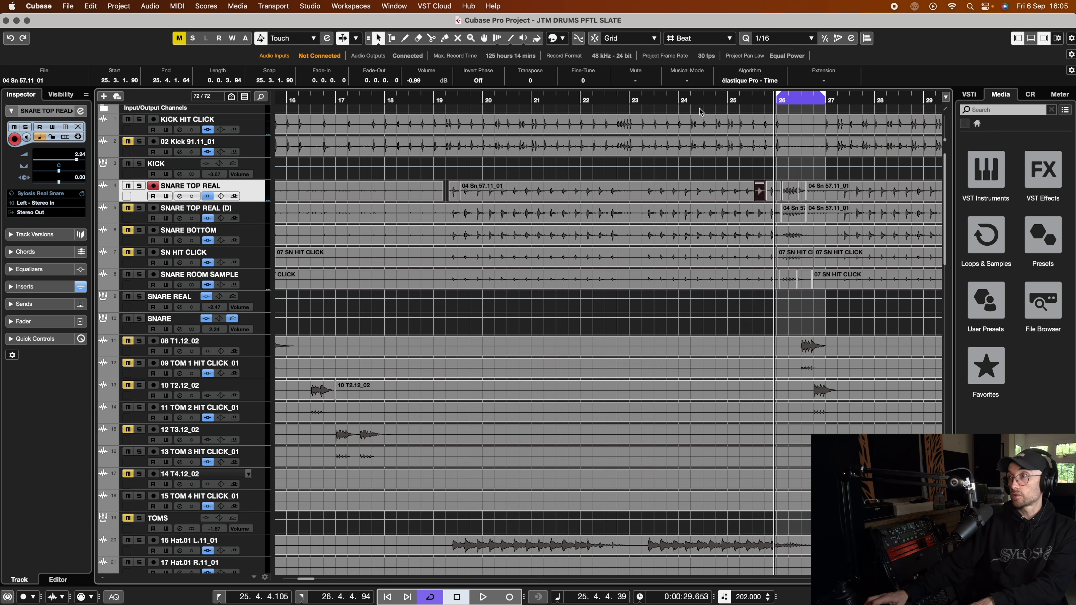
click(678, 99)
key(space)
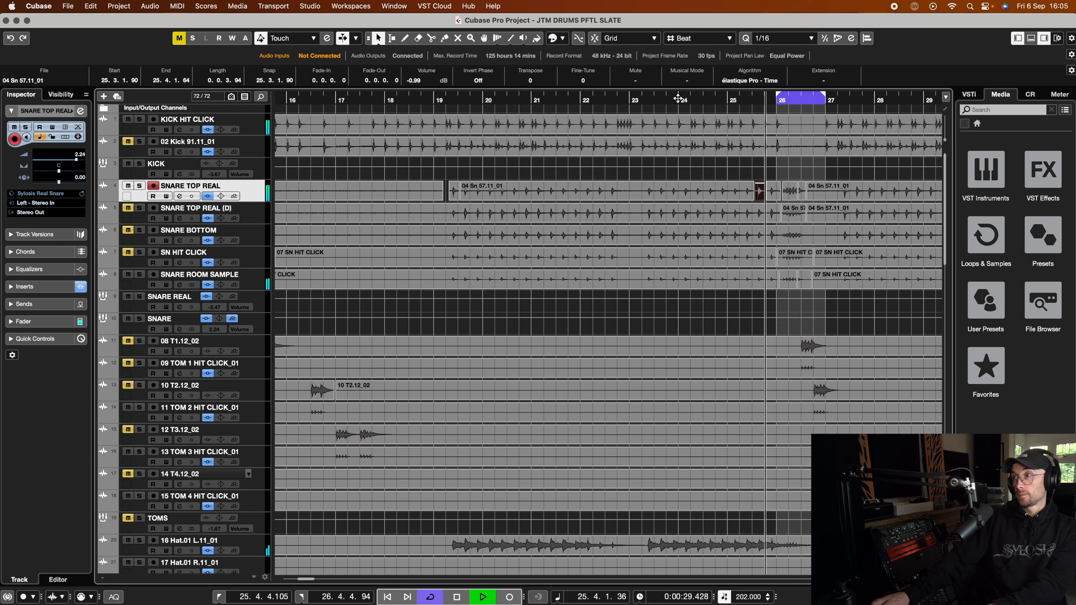
Step: Split the long SNARE TOP REAL event just after the start of bar 23
scroll(397, 189, left, 5)
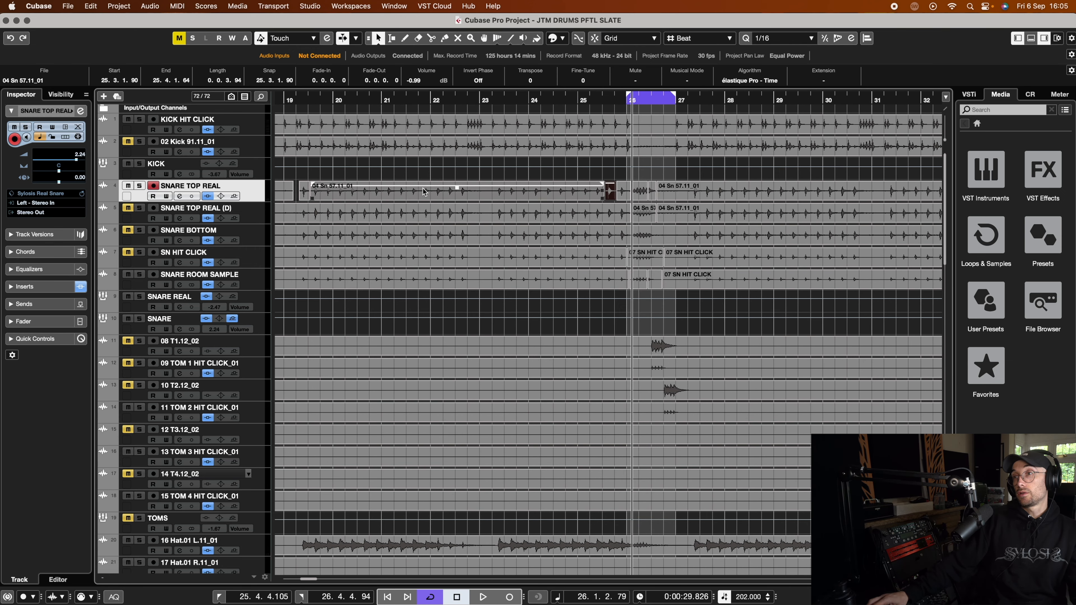
scroll(423, 192, left, 2)
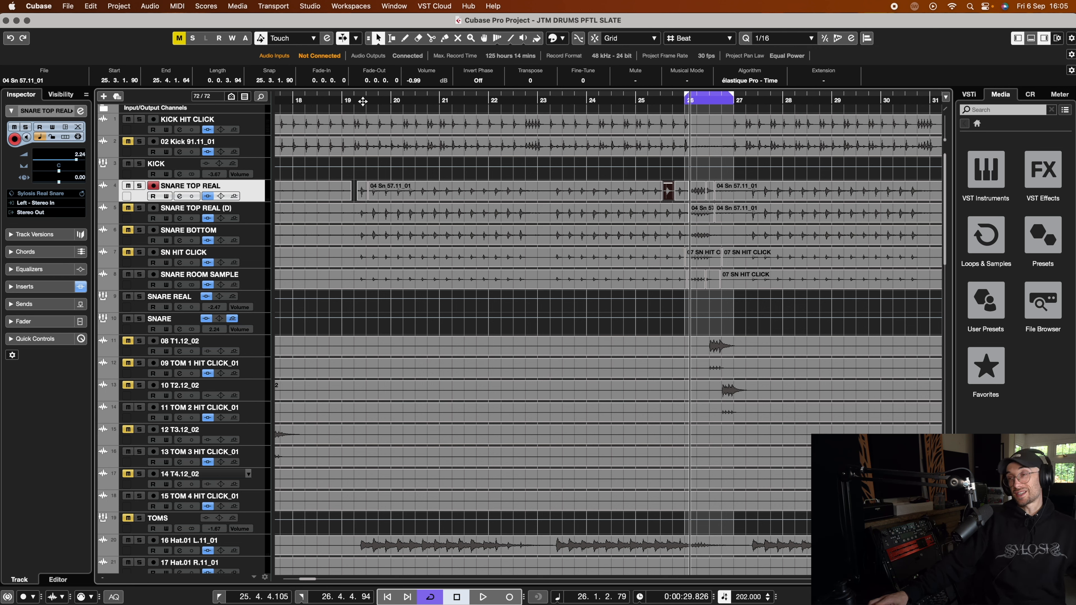
right_click(534, 196)
click(587, 195)
click(547, 195)
right_click(546, 195)
click(546, 195)
Step: Examine the SNARE TOP REAL parts around bars 34, 46 and 61, playing back to check the triggered hits
scroll(557, 193, right, 5)
scroll(557, 194, right, 10)
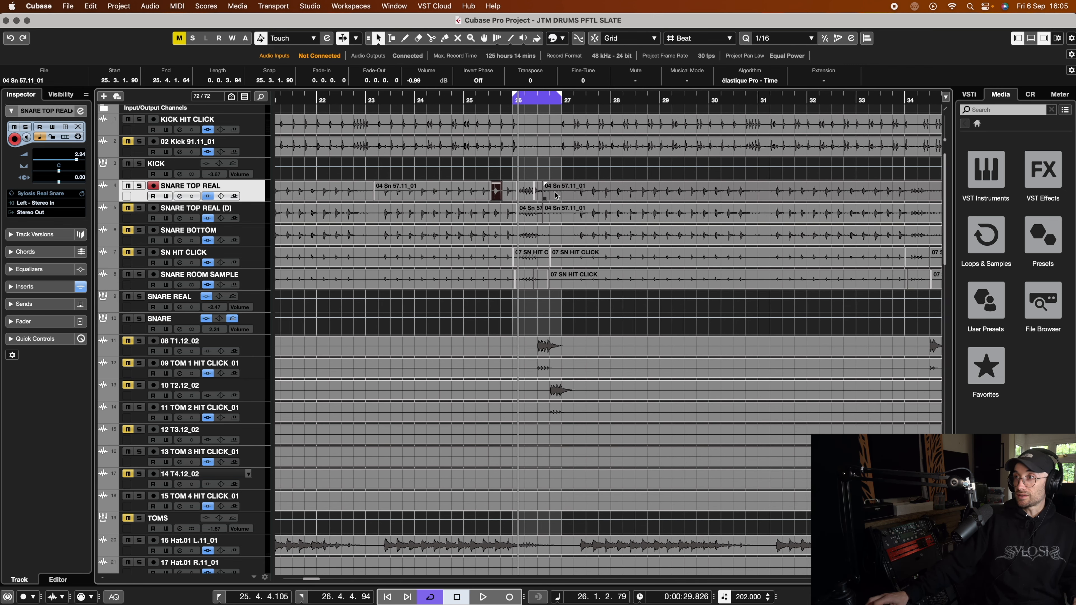
scroll(556, 191, right, 1)
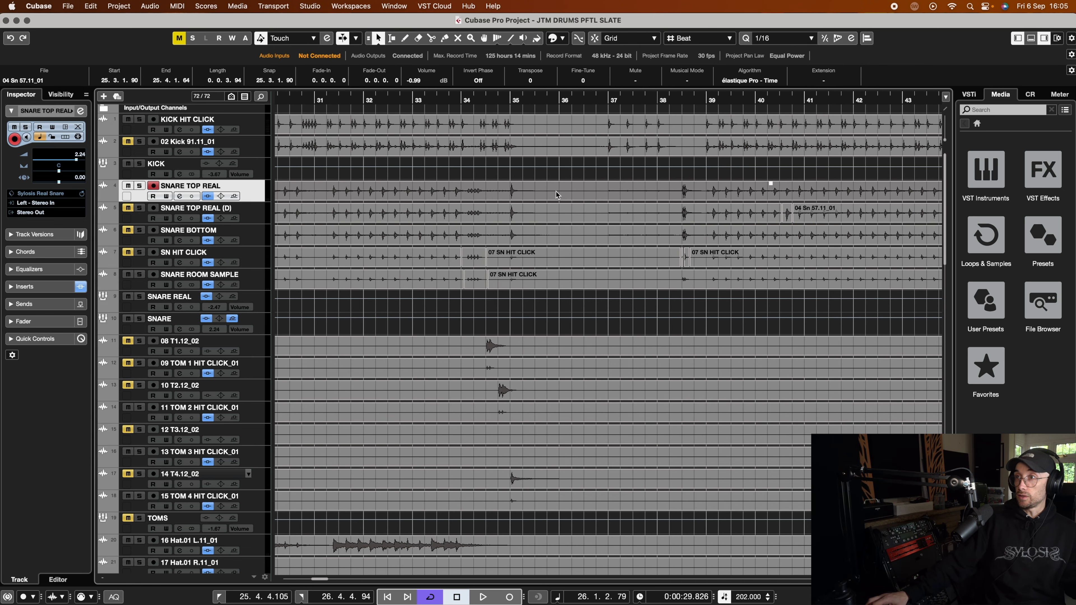
click(457, 101)
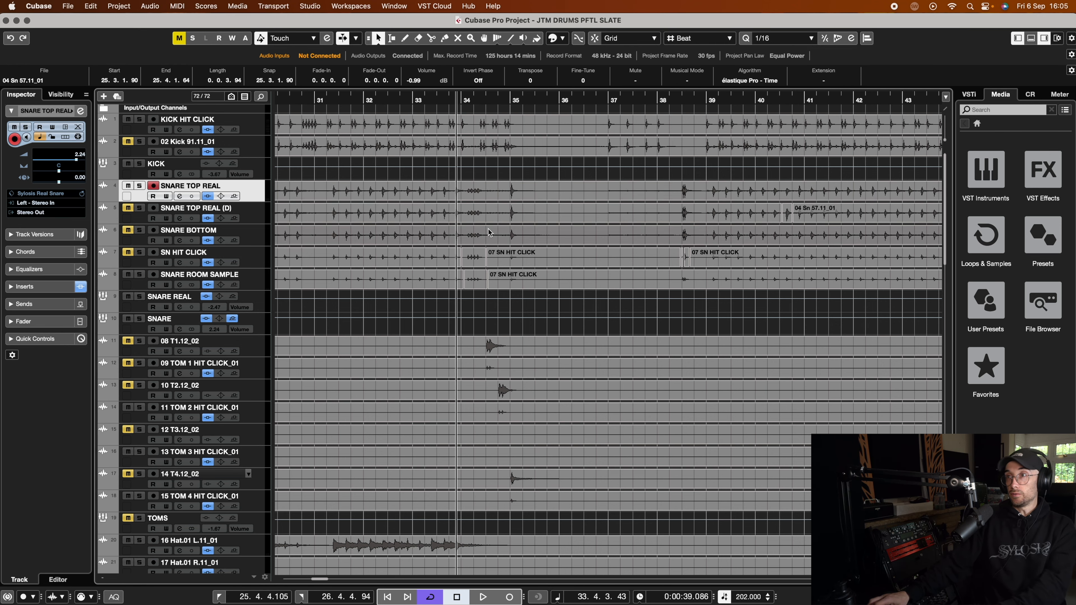
scroll(475, 178, right, 8)
scroll(474, 178, right, 12)
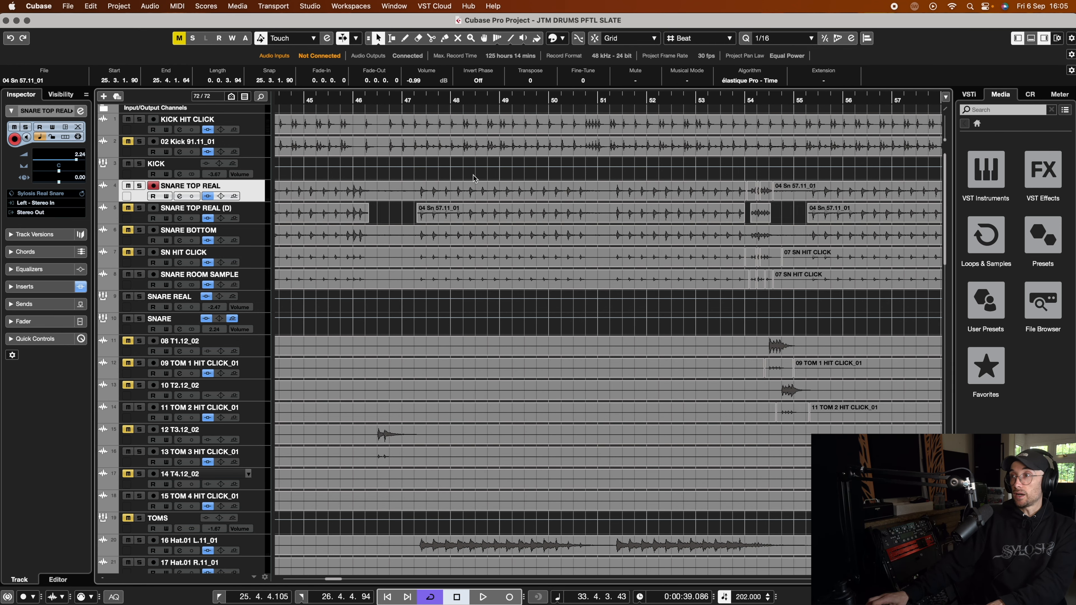
click(358, 100)
key(space)
scroll(554, 101, right, 3)
click(555, 101)
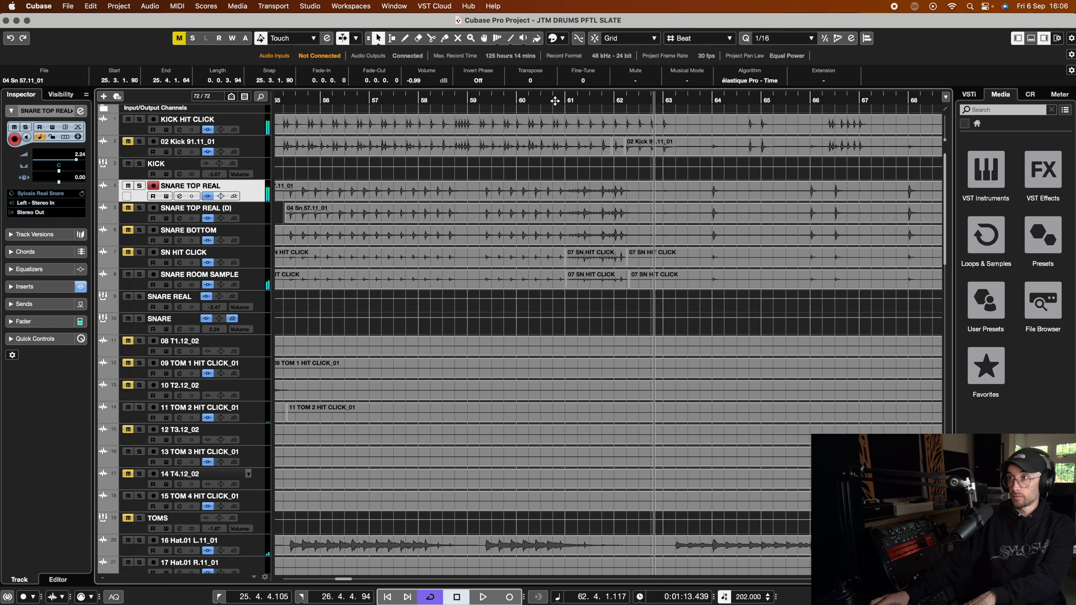
key(space)
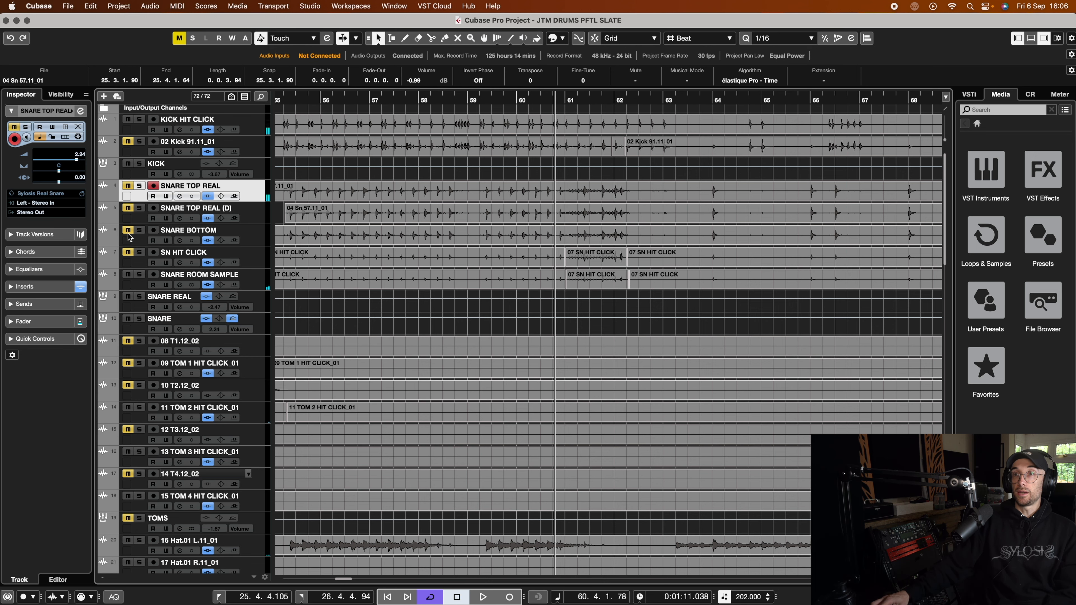
Step: Mute SNARE TOP REAL, unmute SN HIT CLICK, and play the fill around bar 61
click(135, 258)
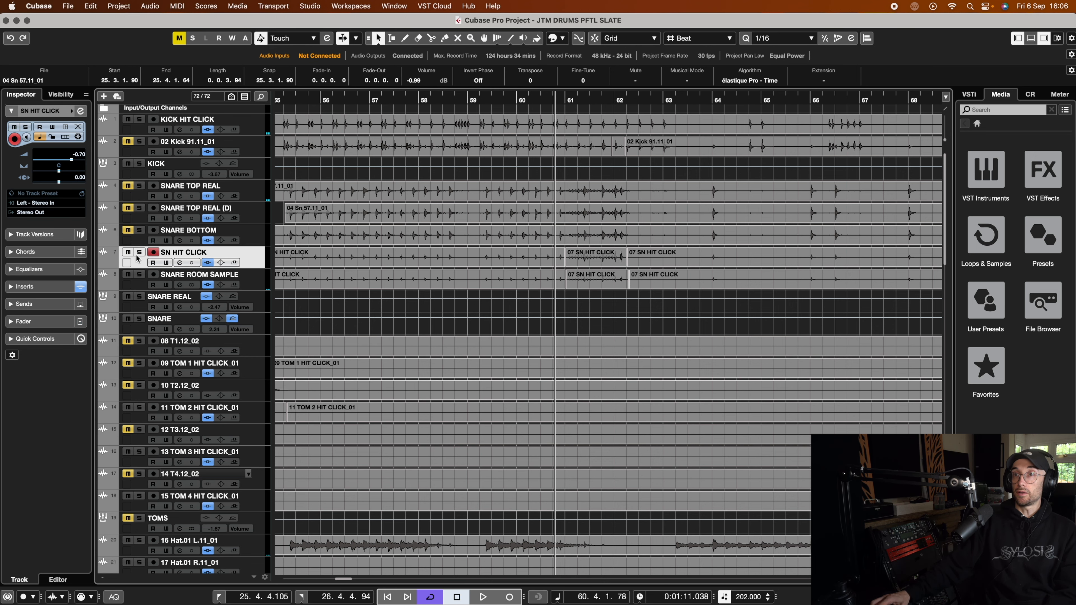
scroll(521, 238, left, 5)
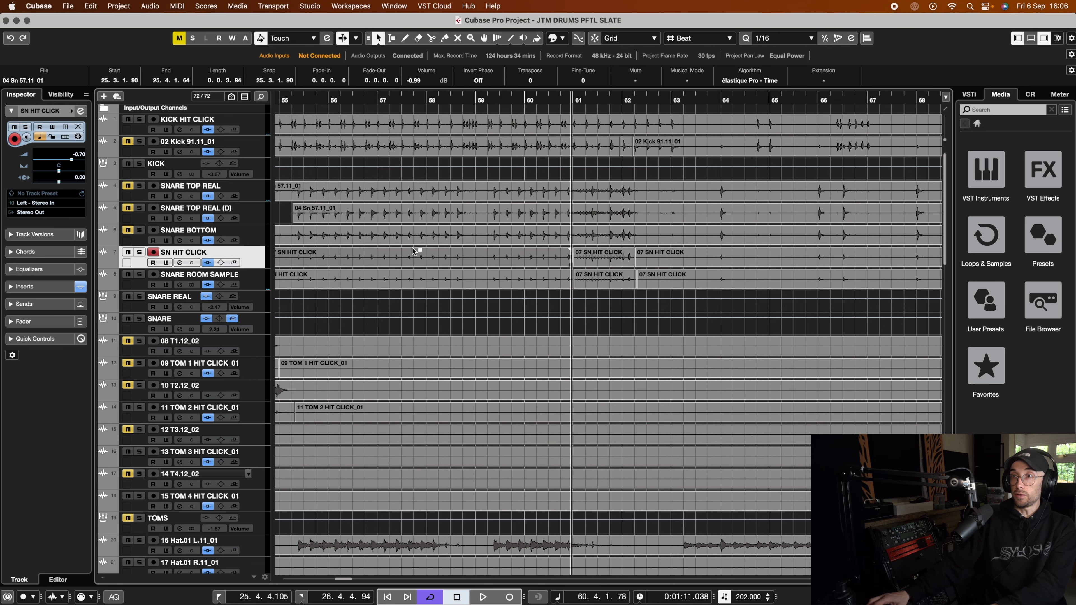
scroll(459, 258, left, 10)
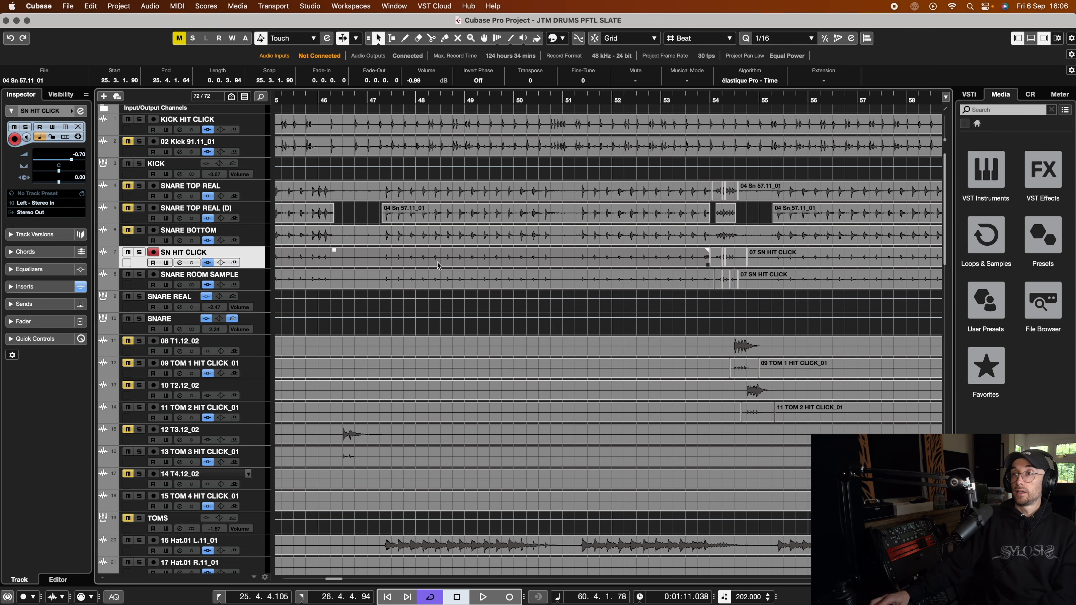
scroll(491, 266, right, 8)
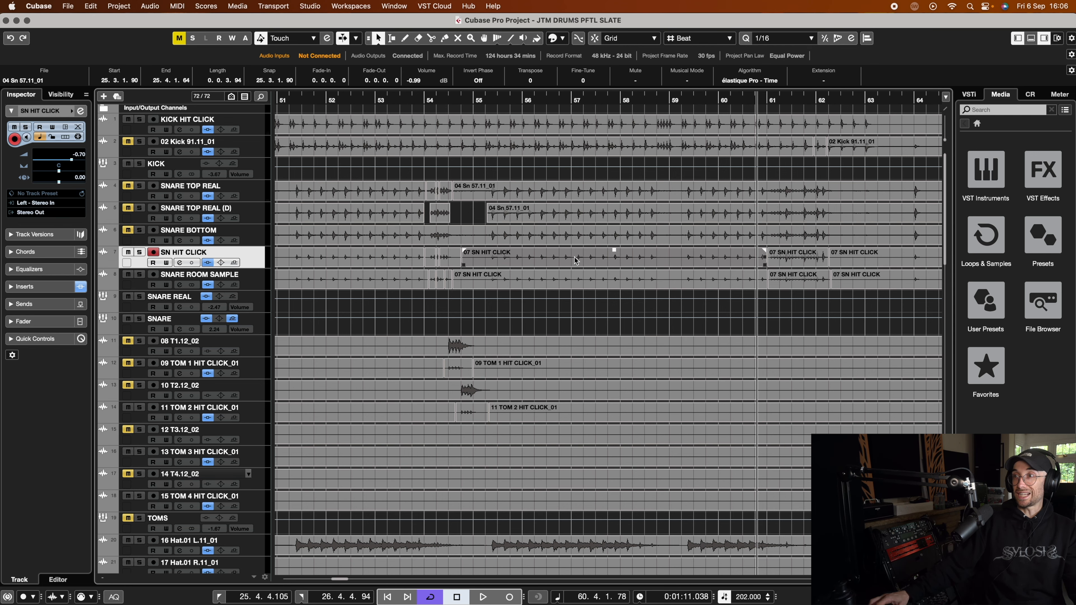
key(space)
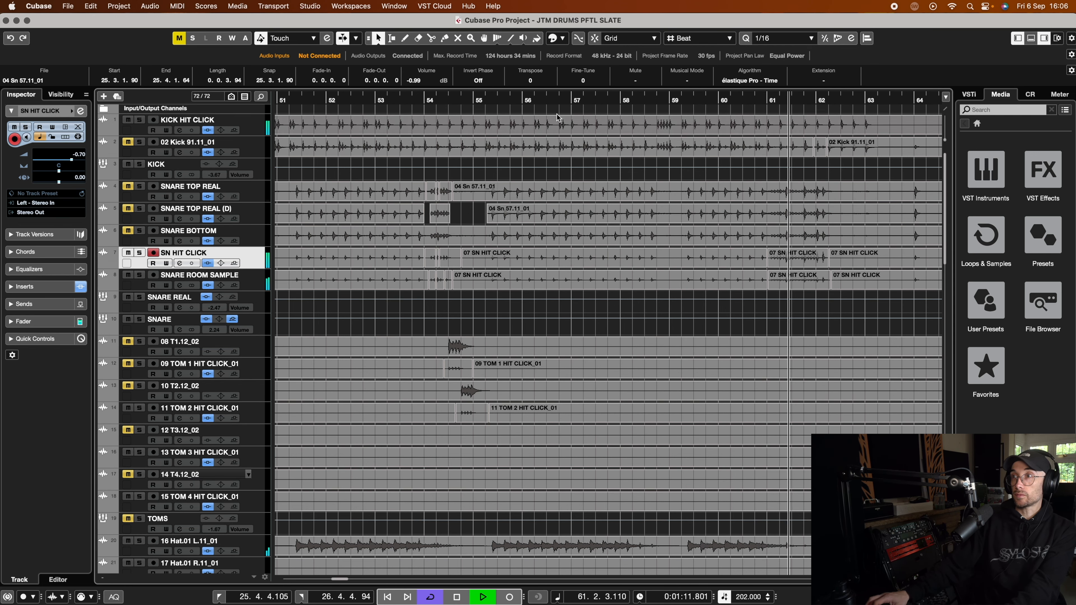
scroll(638, 106, right, 3)
key(space)
Step: Loop the fill from 60.4.3.86 to 62.1.1.95 and raise the SN HIT CLICK track volume to 0.77 dB during playback
mouse_move(643, 90)
mouse_down()
mouse_move(690, 91)
mouse_move(638, 100)
mouse_up()
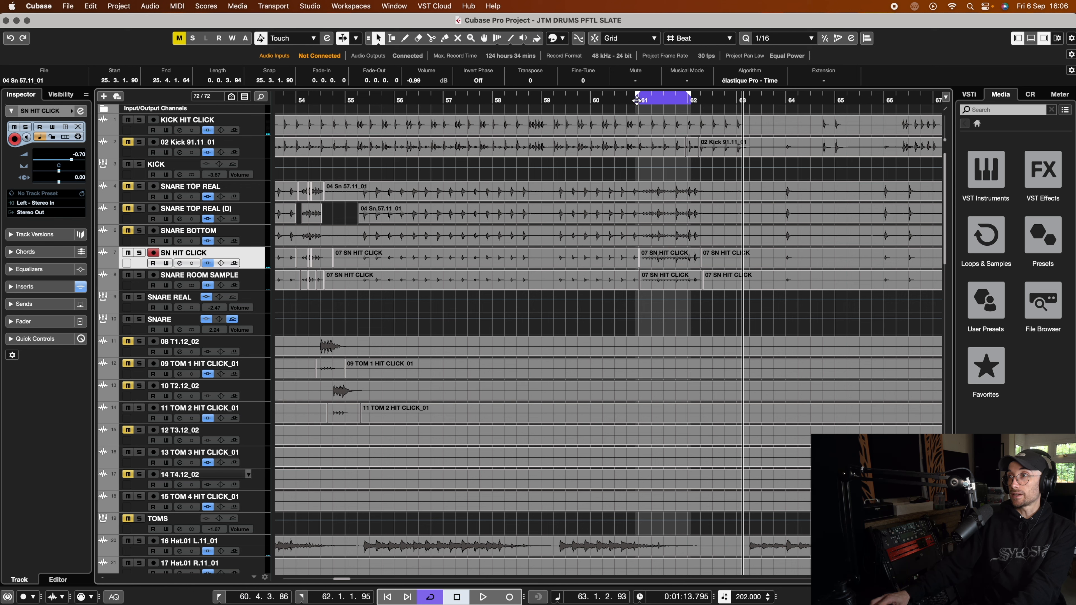
key(space)
drag(72, 163, 74, 162)
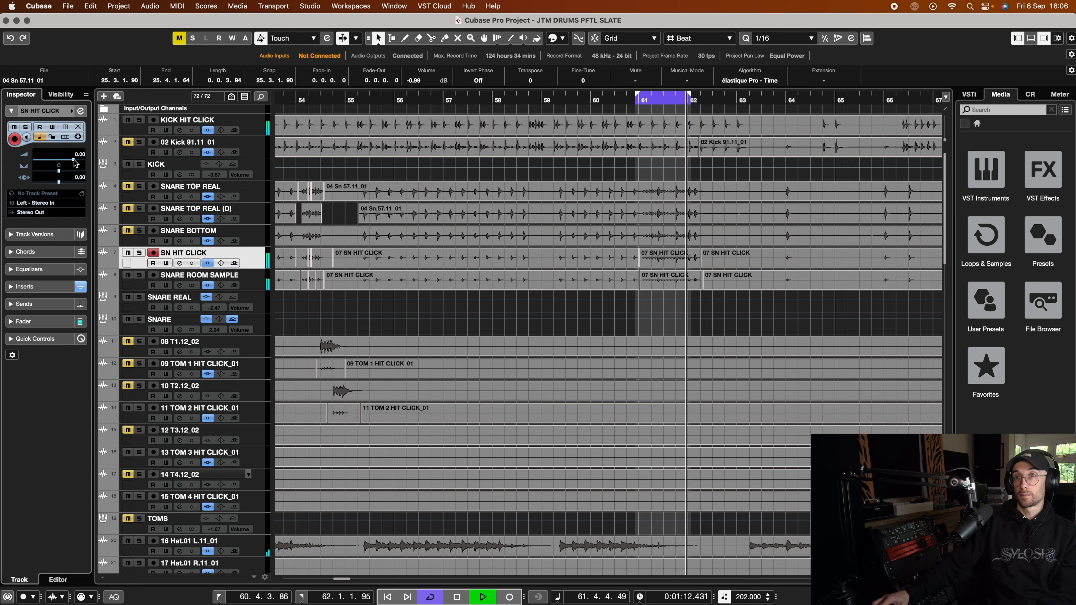
Step: Open Trigger 2 on SN HIT CLICK, set its Mix to 0%, and solo the track to hear the untriggered click signal
click(80, 111)
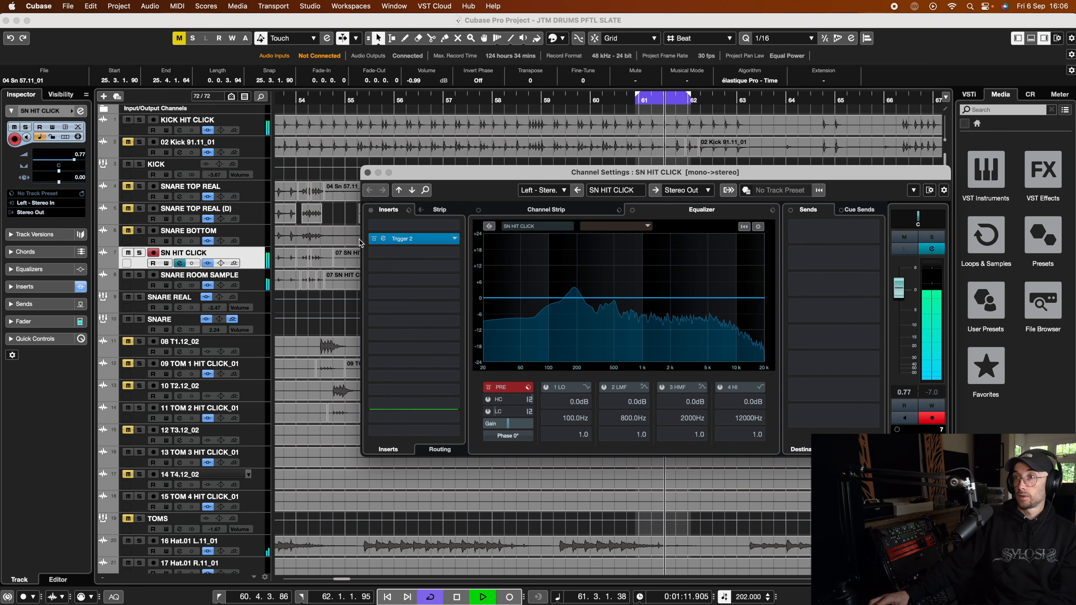
click(402, 238)
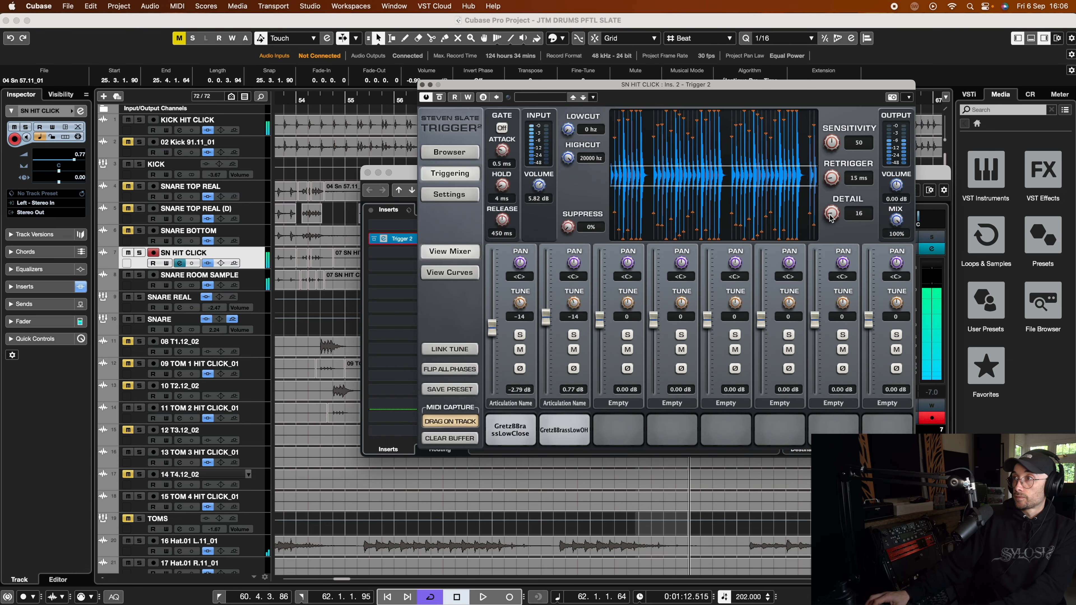
drag(896, 218, 888, 234)
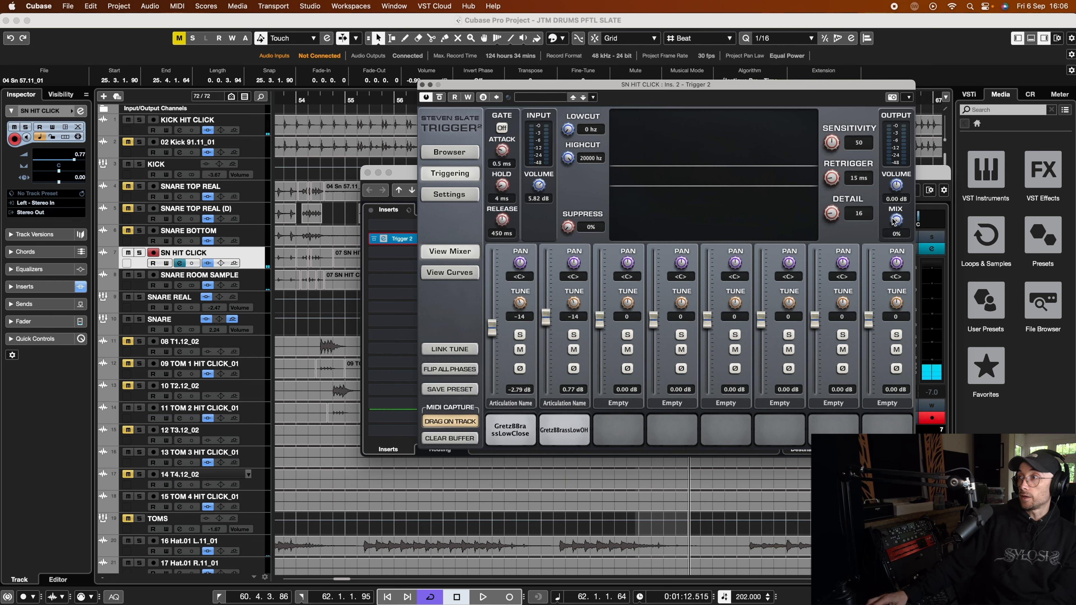
click(930, 238)
key(space)
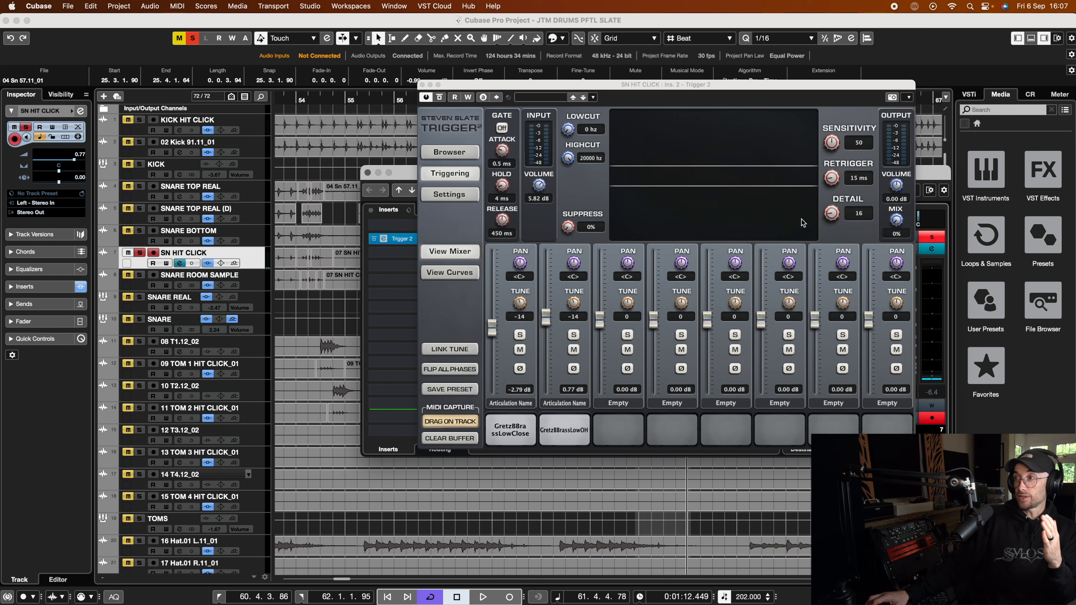
key(space)
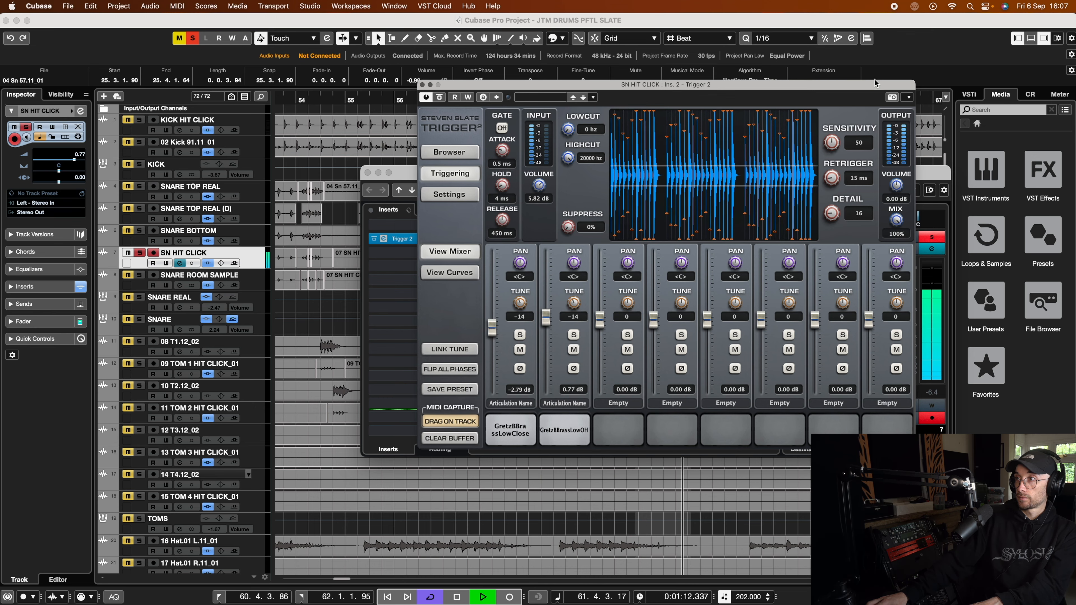
Step: Unsolo SN HIT CLICK, return the Trigger 2 Mix to 100%, close the plug-in and channel settings, and stop playback
click(935, 238)
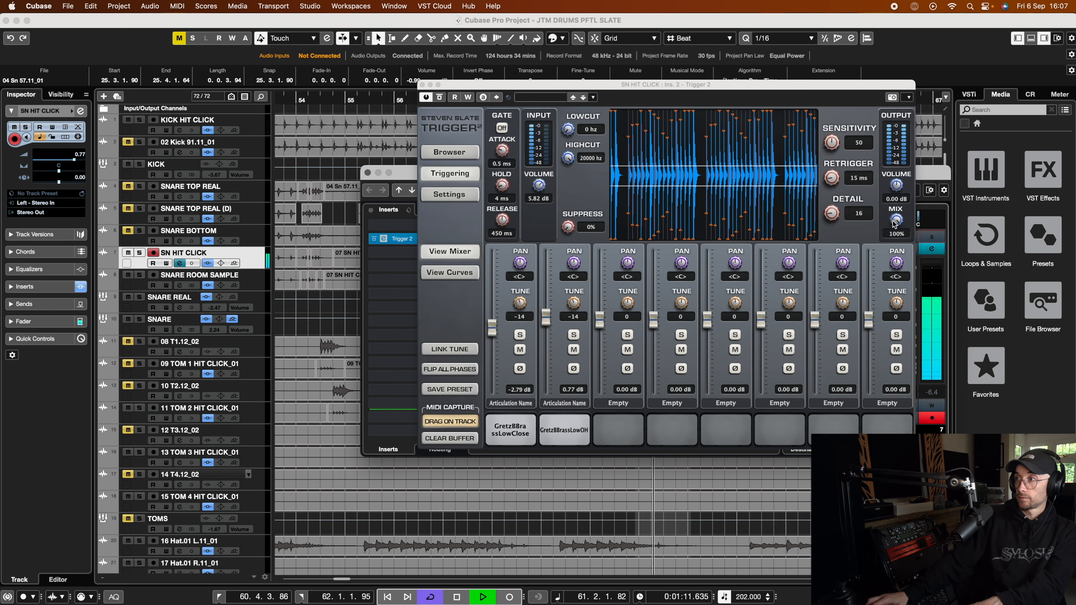
click(422, 85)
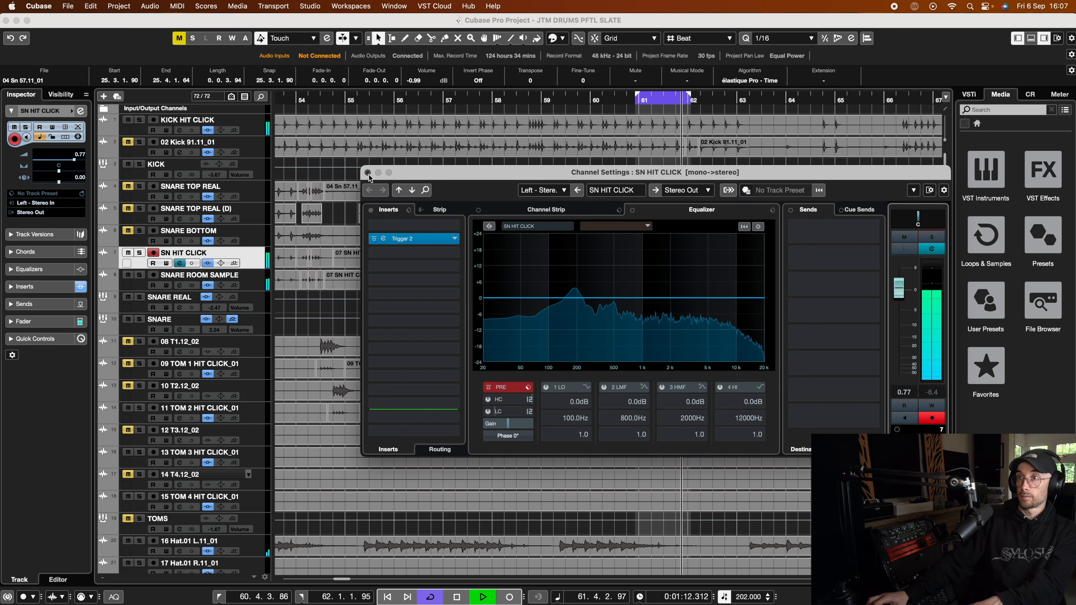
click(367, 172)
key(space)
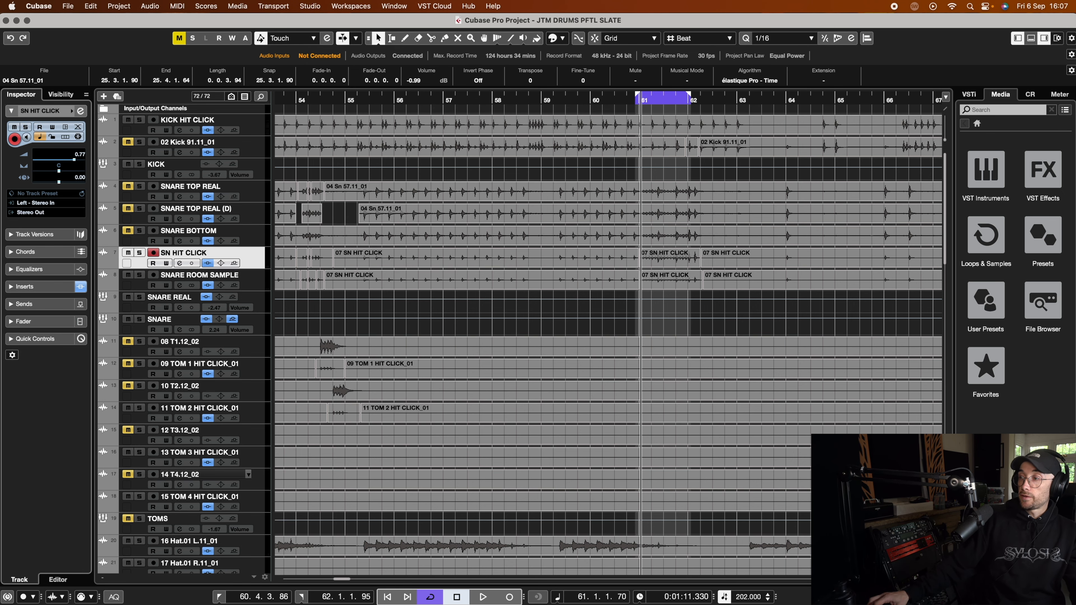
Step: Show a wide overview of the drum arrangement starting from bar 1
key(g)
key(g)
key(g)
key(g)
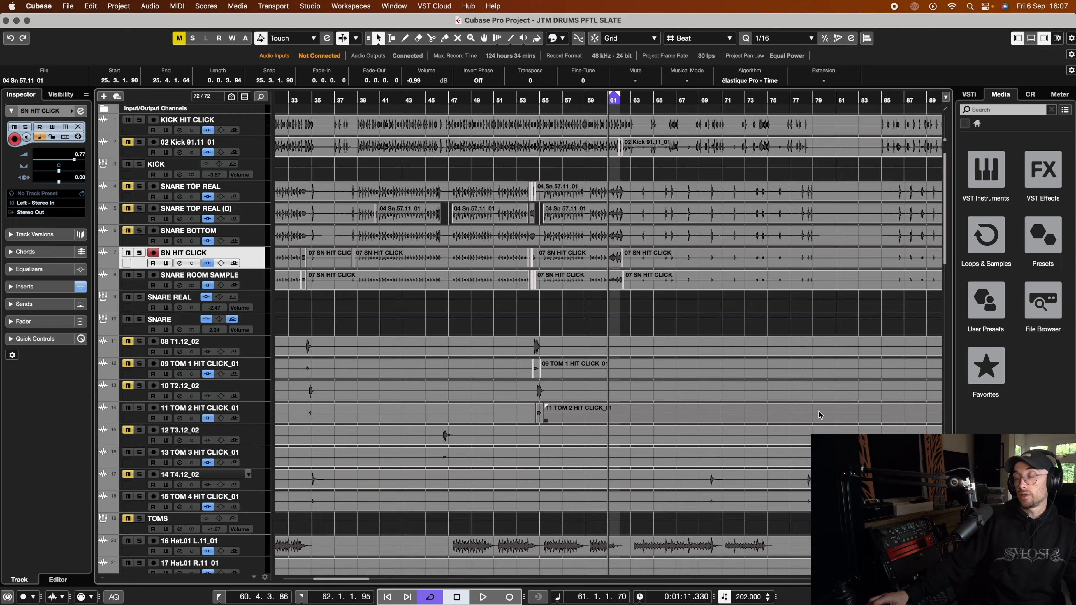
scroll(819, 411, left, 15)
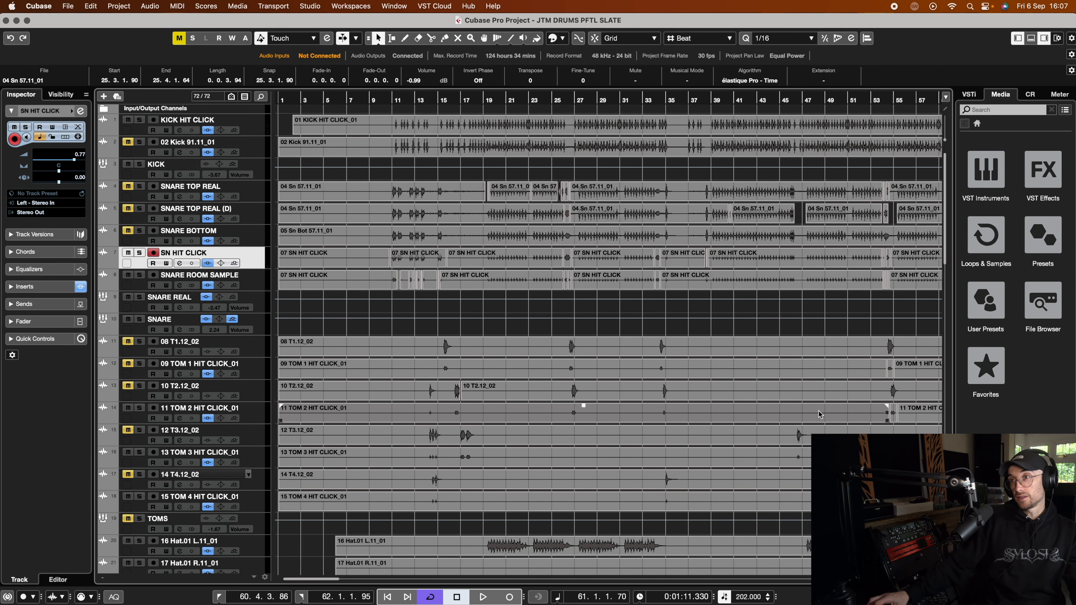